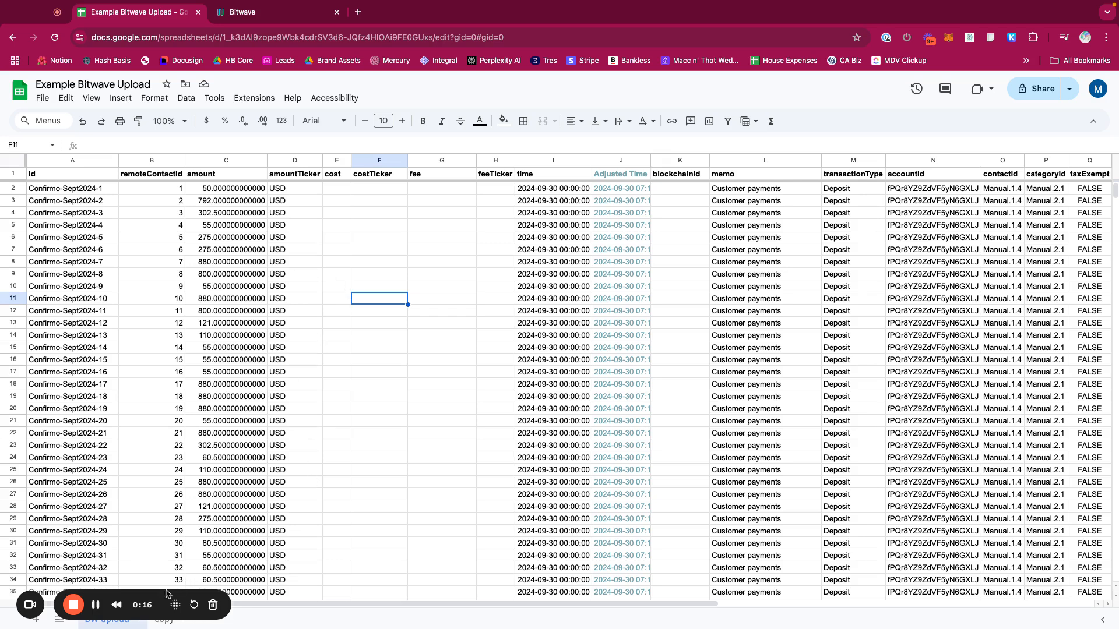
# Look over the BW upload sheet's header row from id through groupId and the first transaction rows
pyautogui.moveTo(177, 596); pyautogui.dragTo(740, 588)
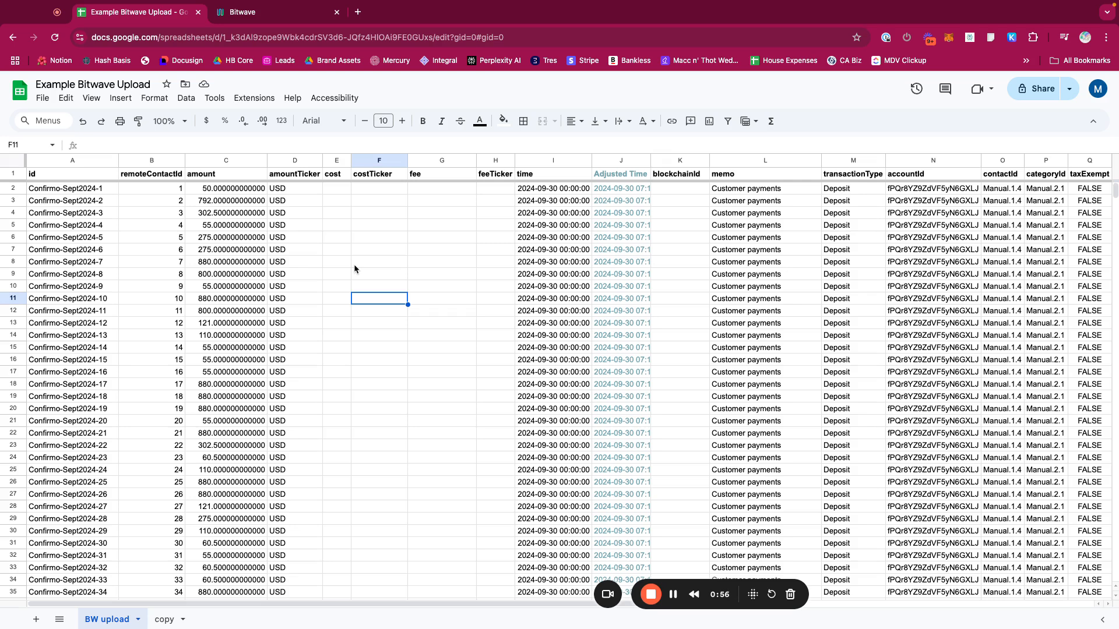
pyautogui.click(13, 174)
pyautogui.moveTo(460, 599); pyautogui.dragTo(883, 610)
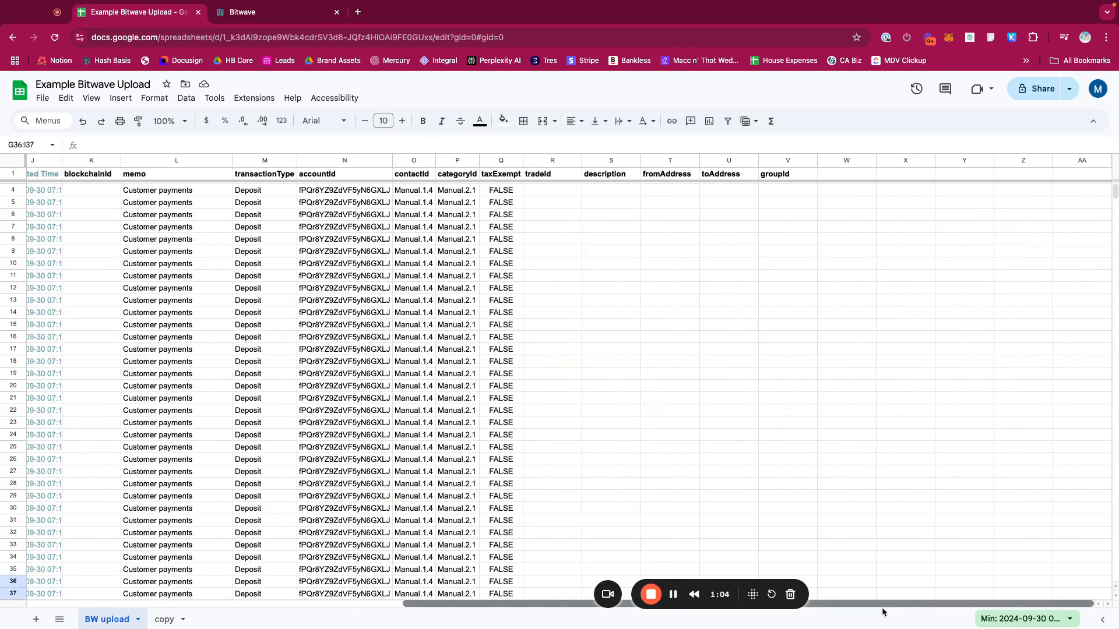
pyautogui.moveTo(882, 612); pyautogui.dragTo(469, 586)
pyautogui.scroll(1, 257, 317)
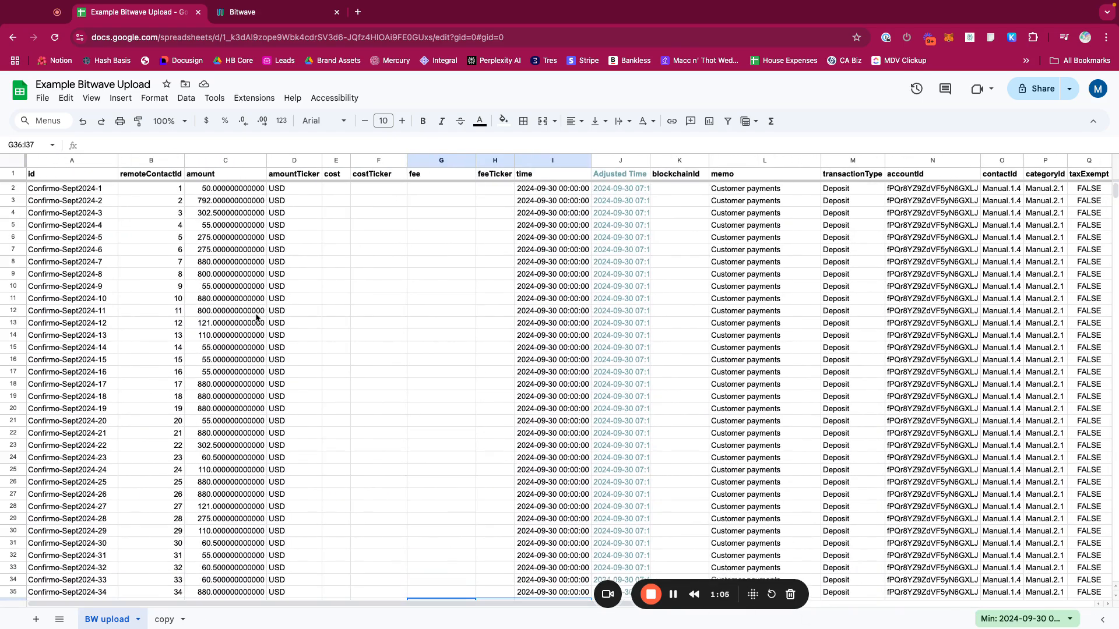
pyautogui.click(63, 167)
pyautogui.click(60, 175)
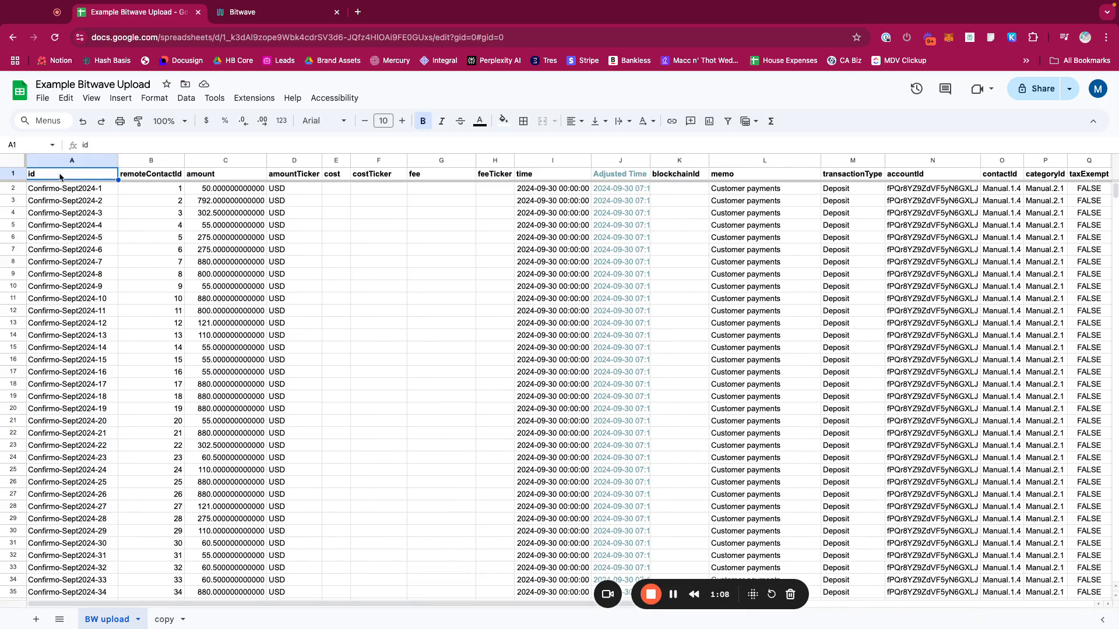
pyautogui.press('Down')
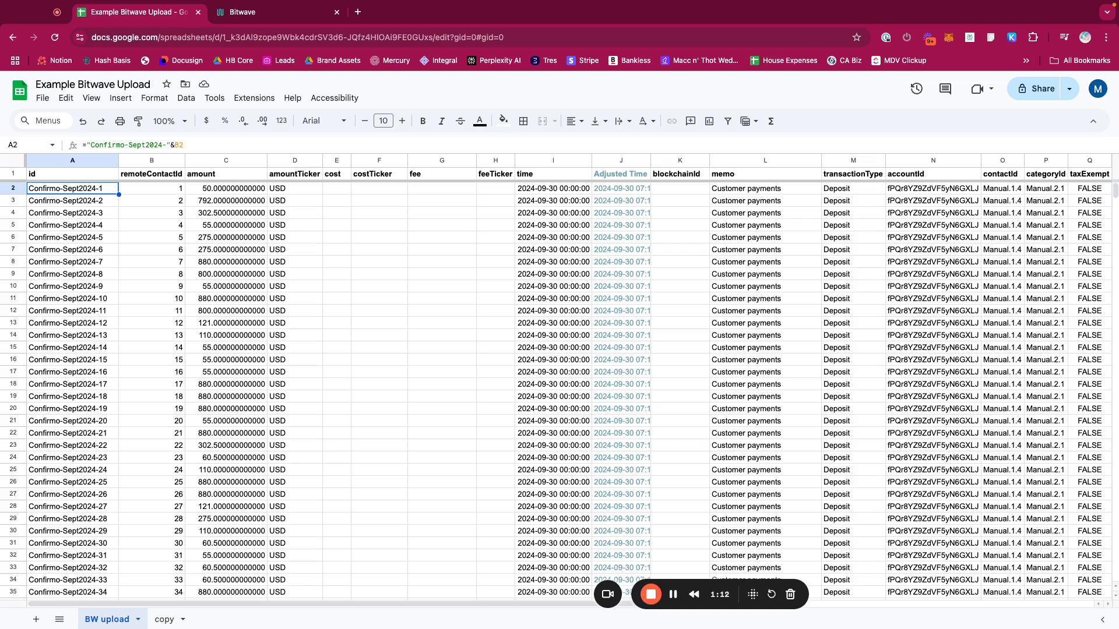
pyautogui.click(11, 190)
pyautogui.click(11, 204)
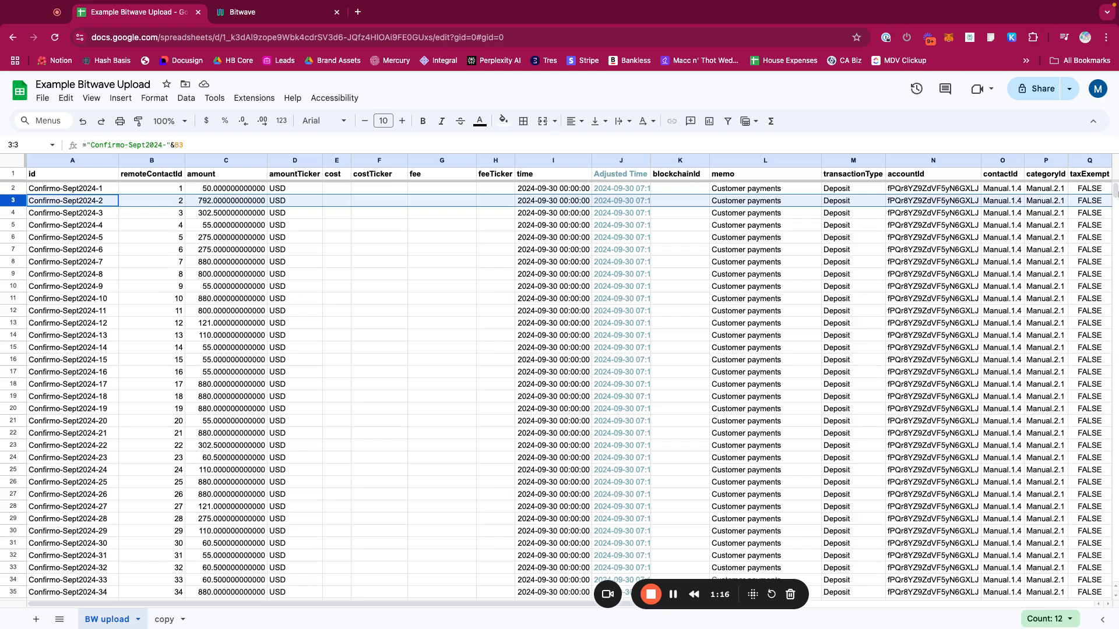
# Widen the remoteContactId column slightly and examine its numbering formulas from B2 down to B8
pyautogui.moveTo(1114, 191)
pyautogui.mouseDown()
pyautogui.moveTo(1102, 507)
pyautogui.moveTo(1105, 187)
pyautogui.mouseUp()
pyautogui.moveTo(185, 160); pyautogui.dragTo(197, 160)
pyautogui.click(187, 174)
pyautogui.press('Down')
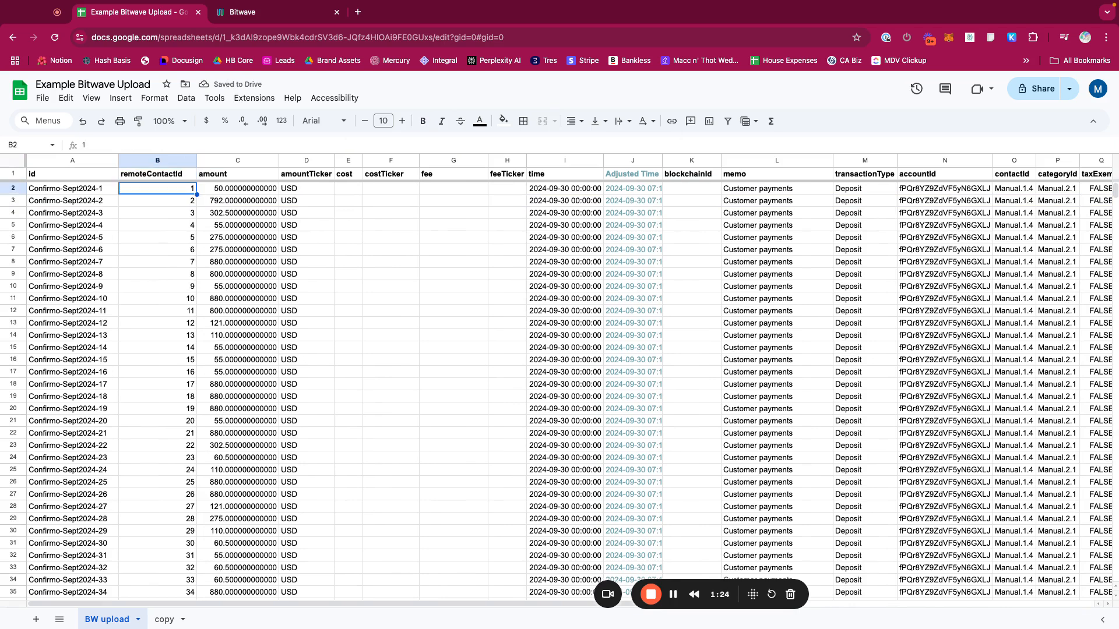
pyautogui.press('Down')
pyautogui.press('Down')
pyautogui.press('Down')
pyautogui.press('Down')
pyautogui.press('Down')
pyautogui.press('Down')
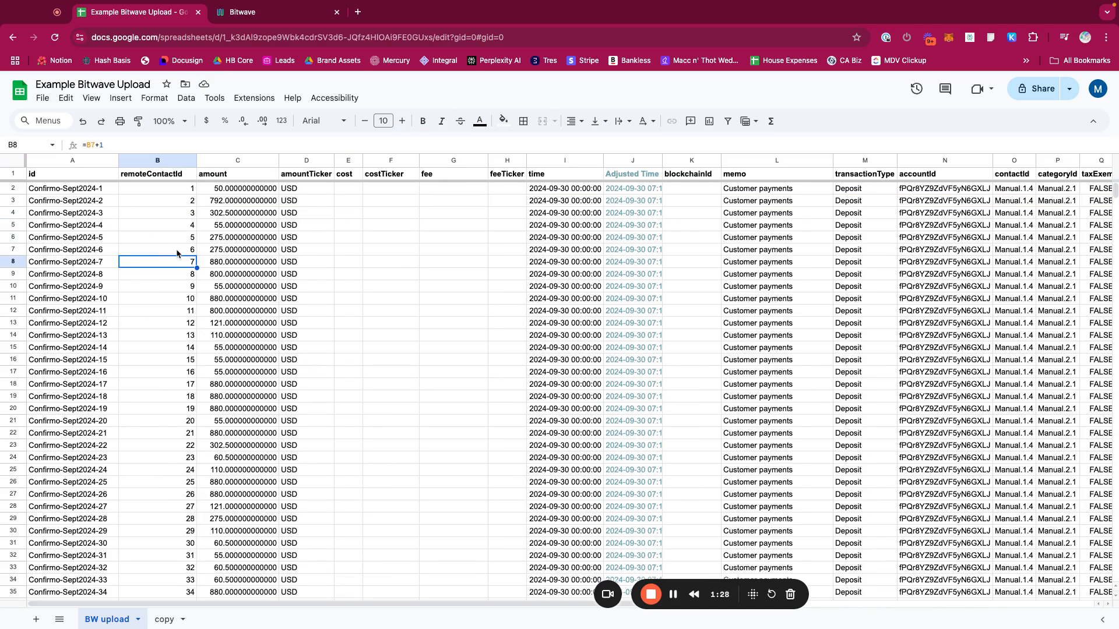
# Examine the formulas in the id column, from cell A2 down to A6
pyautogui.click(91, 161)
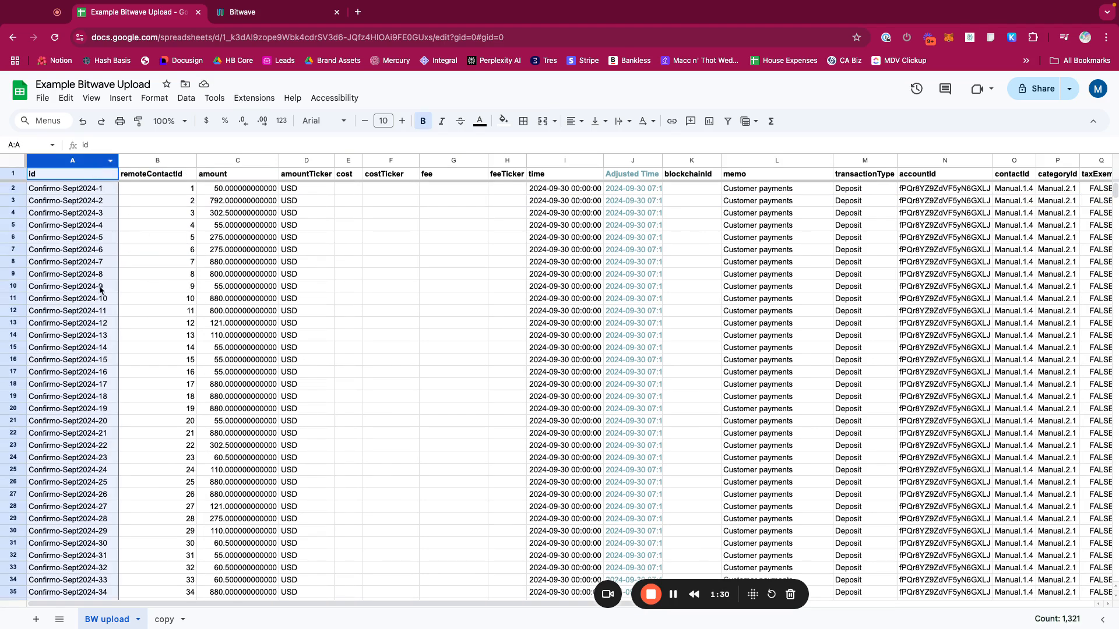
pyautogui.click(99, 193)
pyautogui.press('Return')
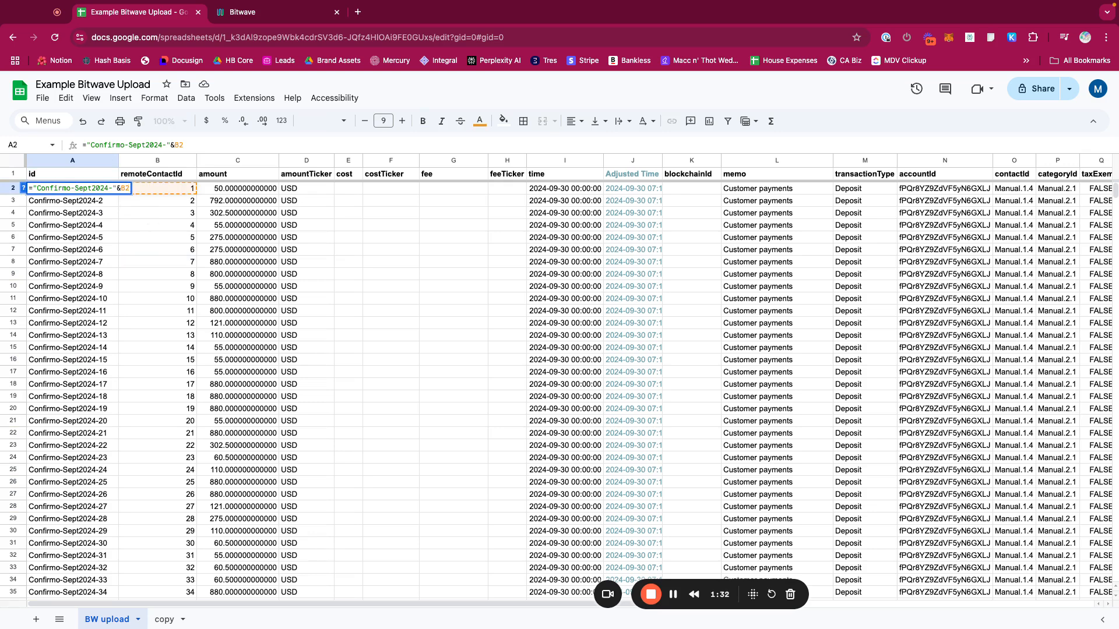
pyautogui.press('Return')
pyautogui.press('Up')
pyautogui.press('Return')
pyautogui.press('Return')
pyautogui.press('Down')
pyautogui.press('Down')
pyautogui.press('Down')
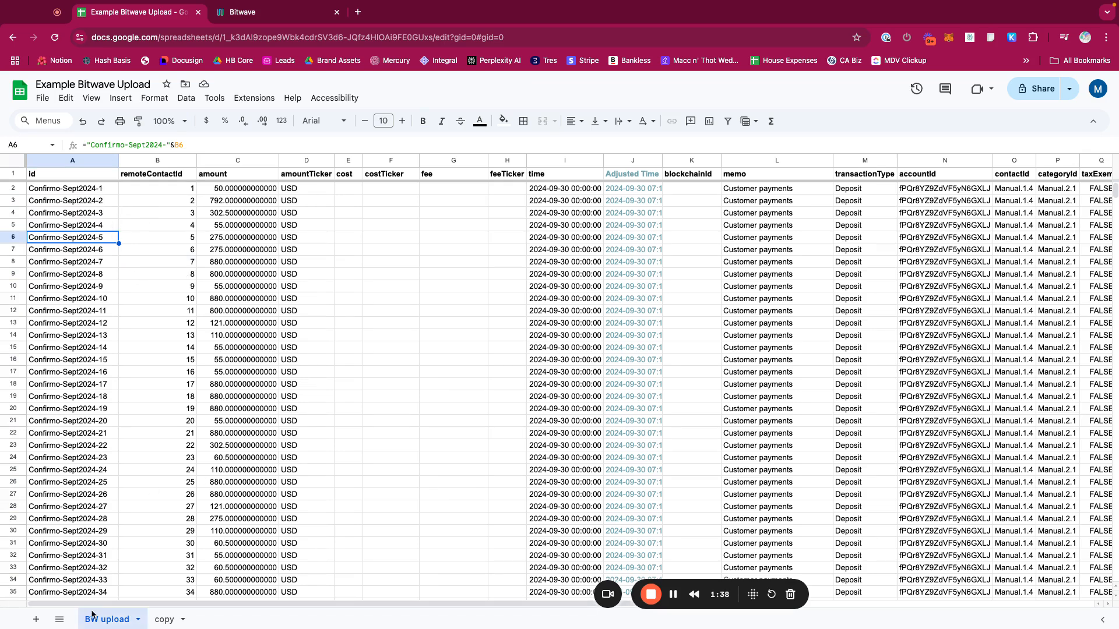
# Check the remoteContactId column on the copy sheet and return to the BW upload sheet
pyautogui.click(164, 619)
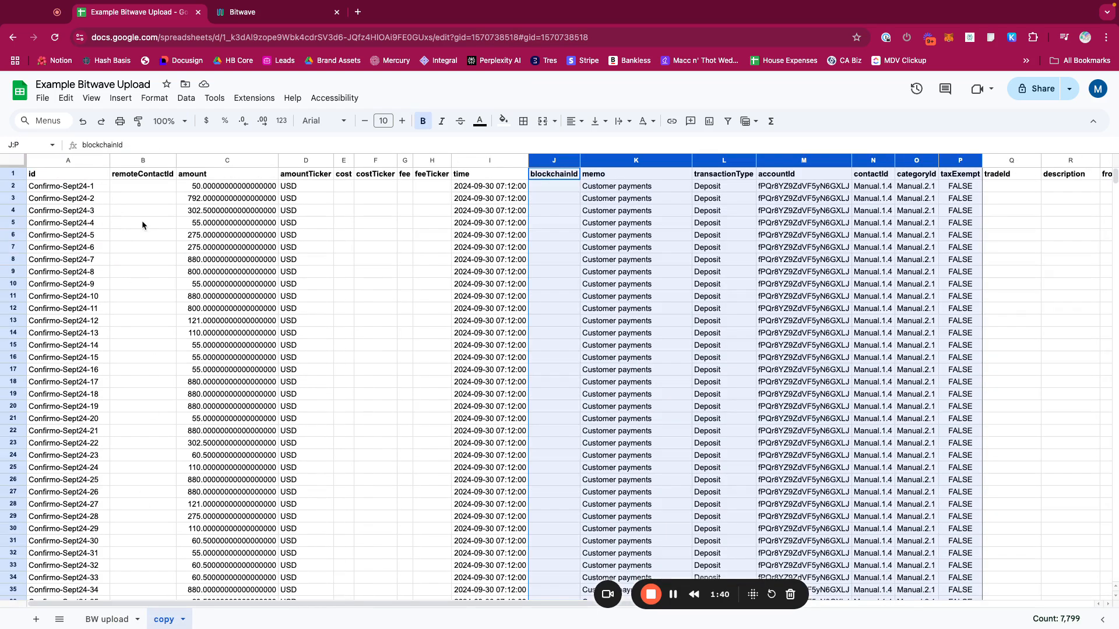
pyautogui.click(149, 160)
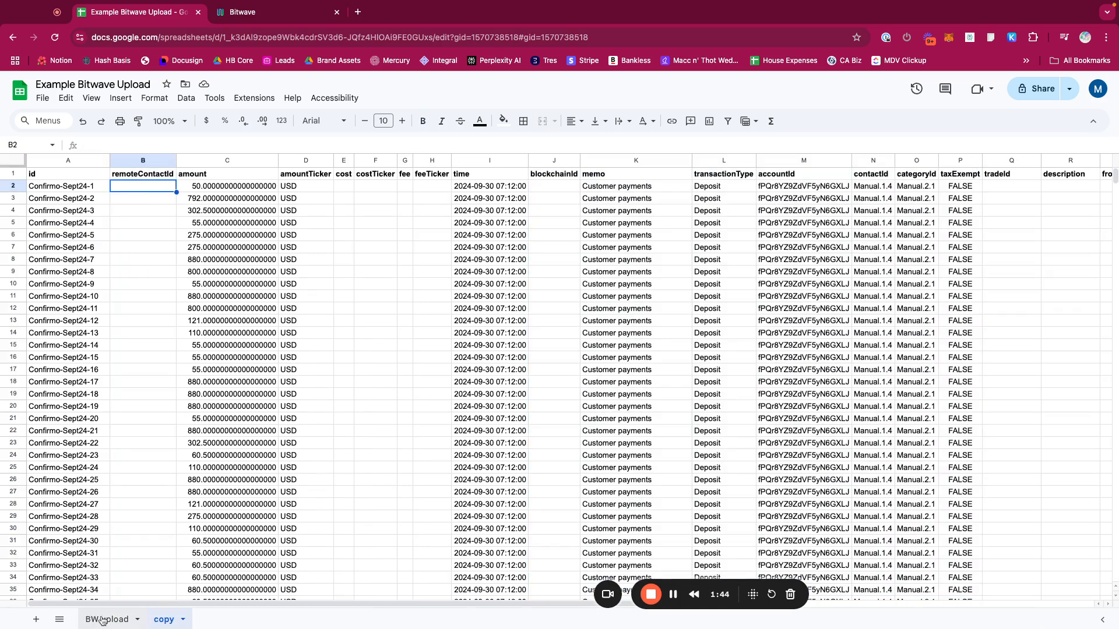
pyautogui.click(107, 620)
# Step through the remoteContactId cells from B2 and inspect how the id formula in A3 refers to them
pyautogui.click(182, 188)
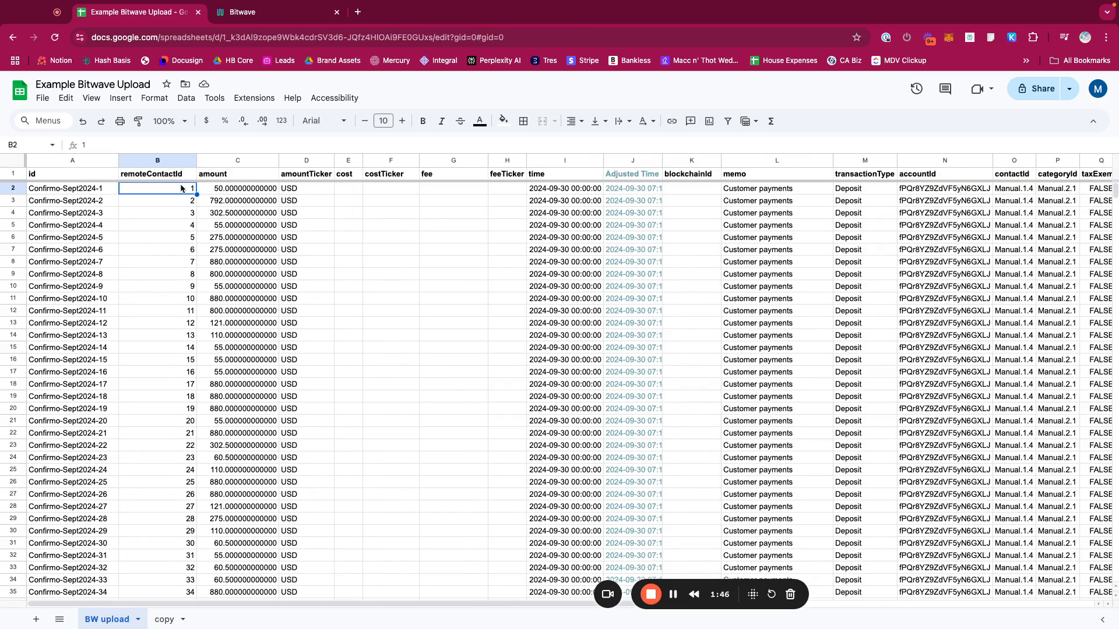
pyautogui.press('Return')
pyautogui.press('Return')
pyautogui.press('Return')
pyautogui.press('Return')
pyautogui.press('Return')
pyautogui.press('Return')
pyautogui.press('Up')
pyautogui.press('Left')
pyautogui.press('Return')
pyautogui.press('Escape')
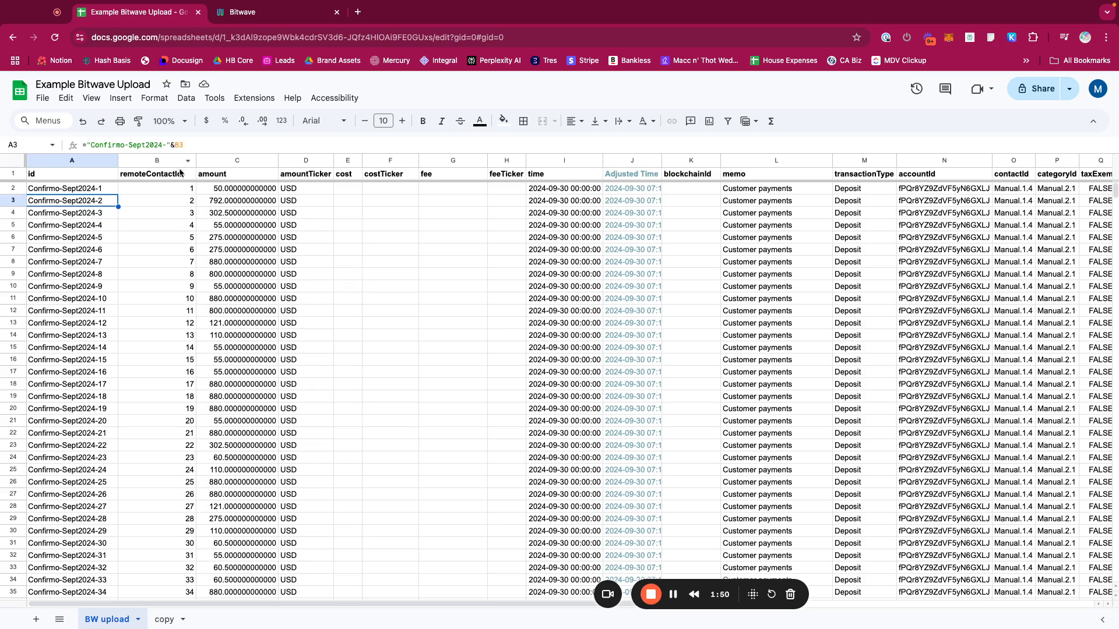
# Compare the whole id column with the remoteContactId column and review the sequential formulas down to B5
pyautogui.hotkey('ctrl', 'space')
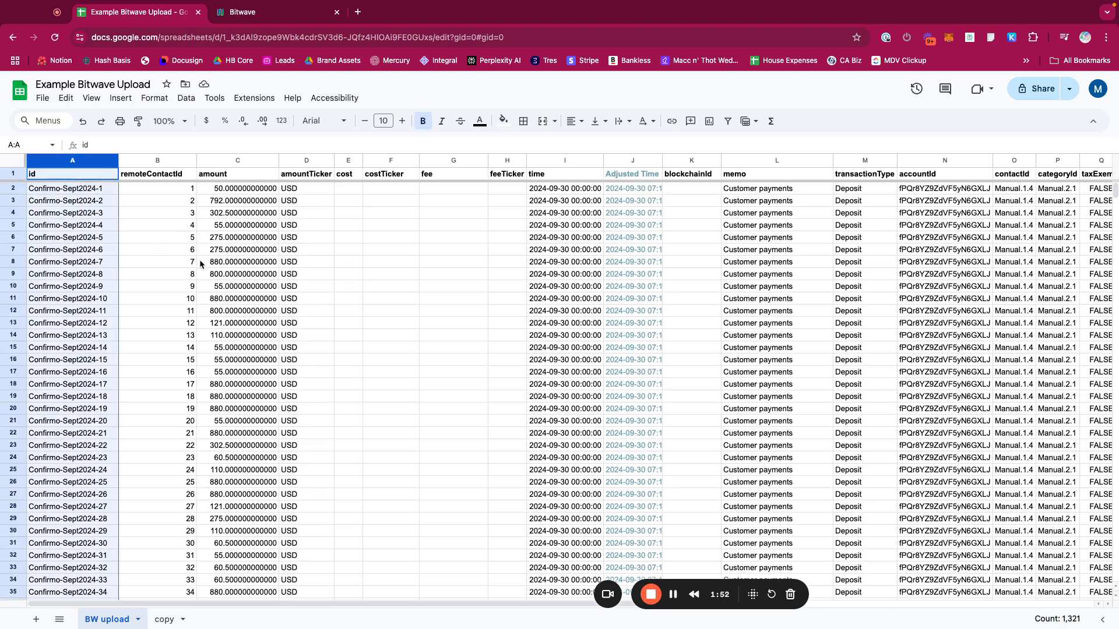
pyautogui.click(170, 177)
pyautogui.hotkey('ctrl', 'space')
pyautogui.click(169, 177)
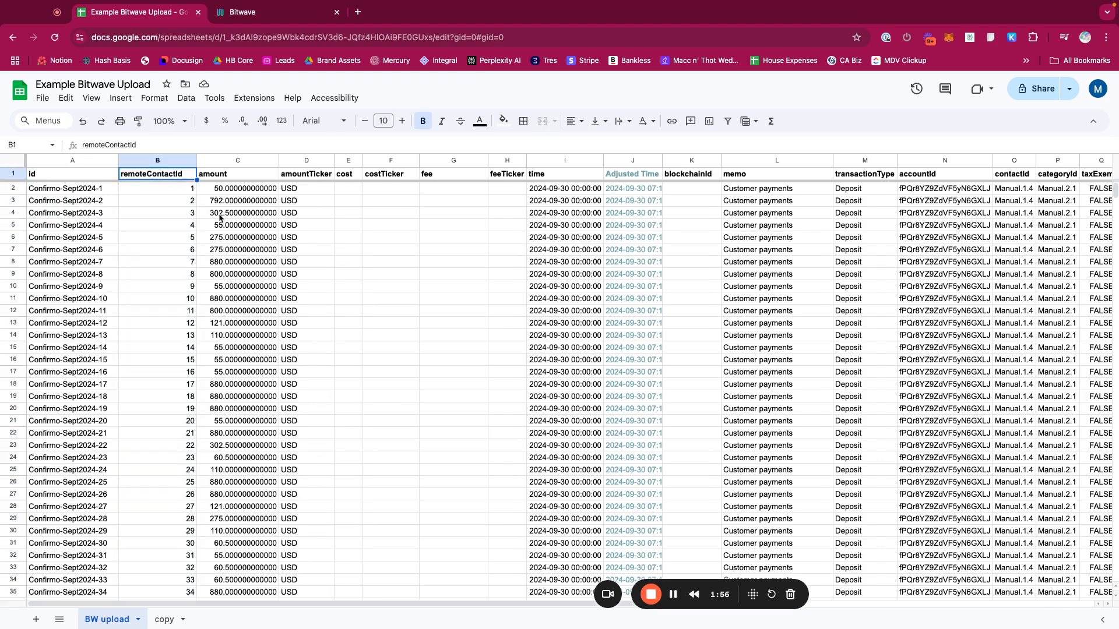
pyautogui.click(190, 192)
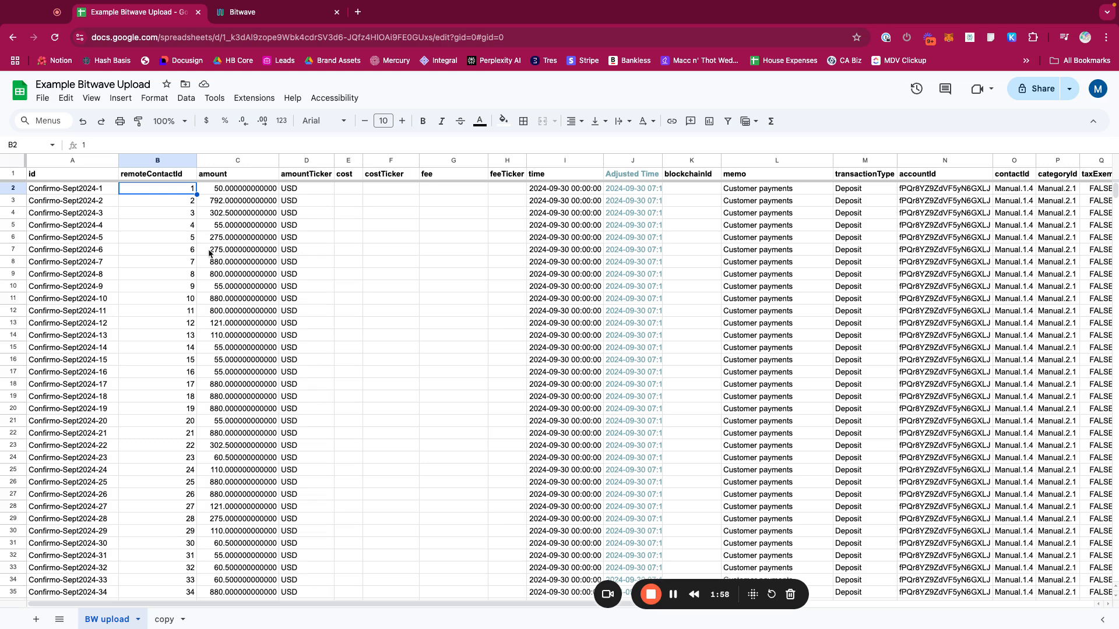
pyautogui.press('Down')
pyautogui.press('Down')
pyautogui.press('Down')
pyautogui.press('Down')
pyautogui.press('Down')
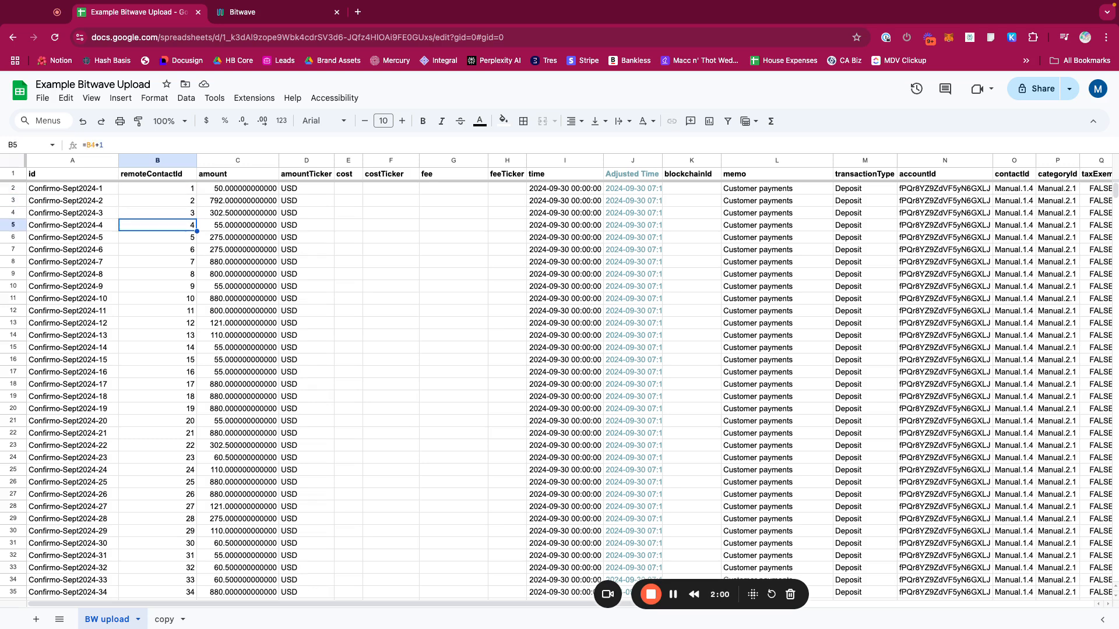
# Widen the amountTicker column slightly
pyautogui.click(253, 159)
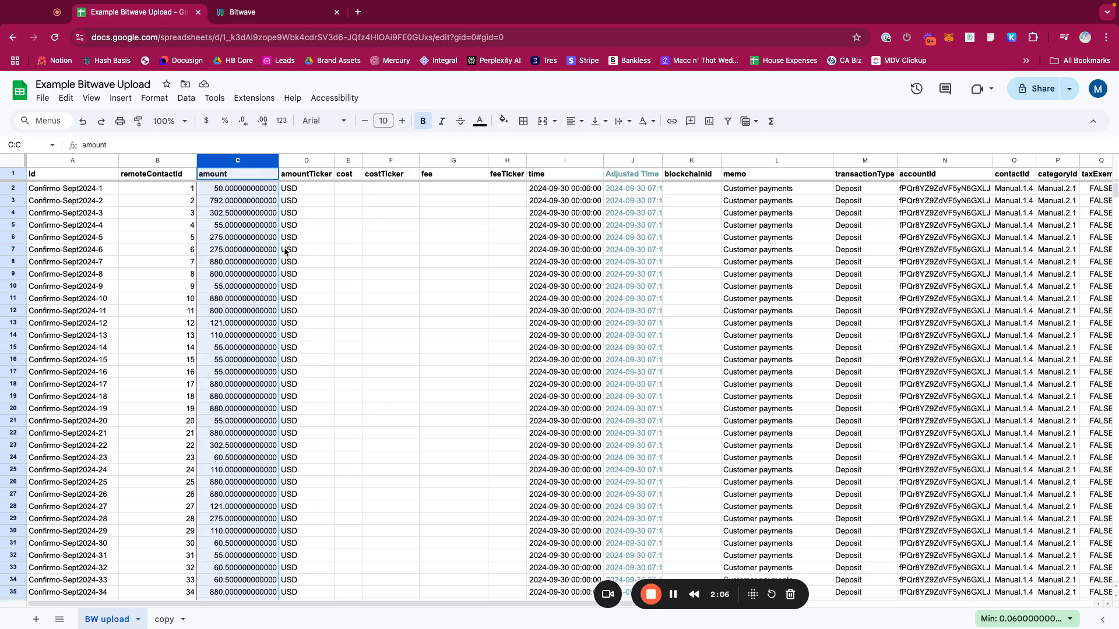
pyautogui.moveTo(334, 161); pyautogui.dragTo(351, 161)
pyautogui.click(326, 191)
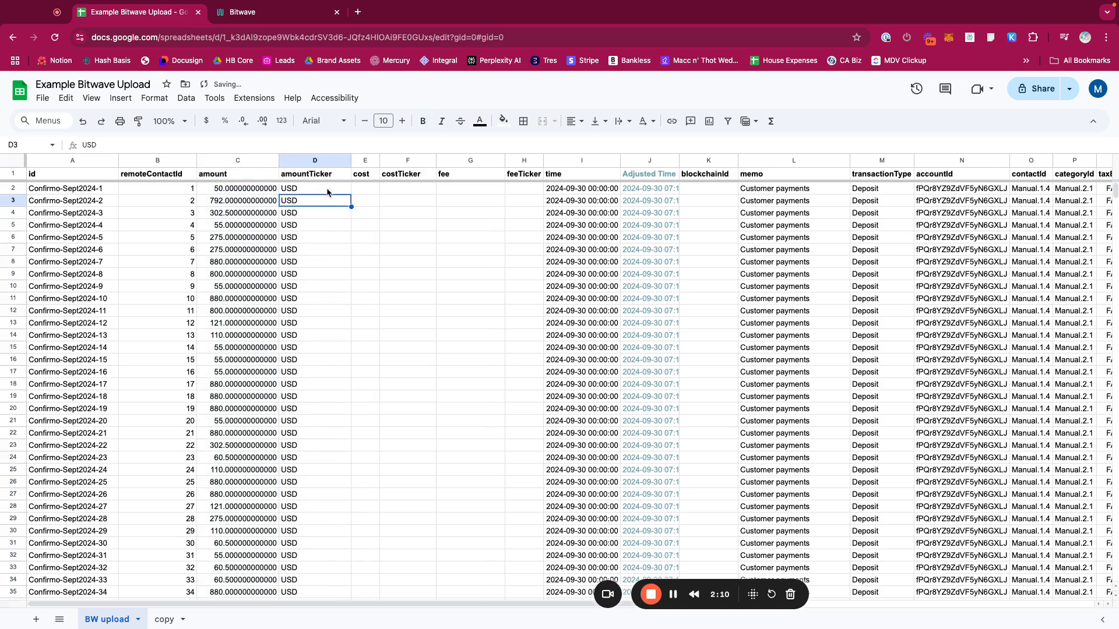
pyautogui.click(326, 160)
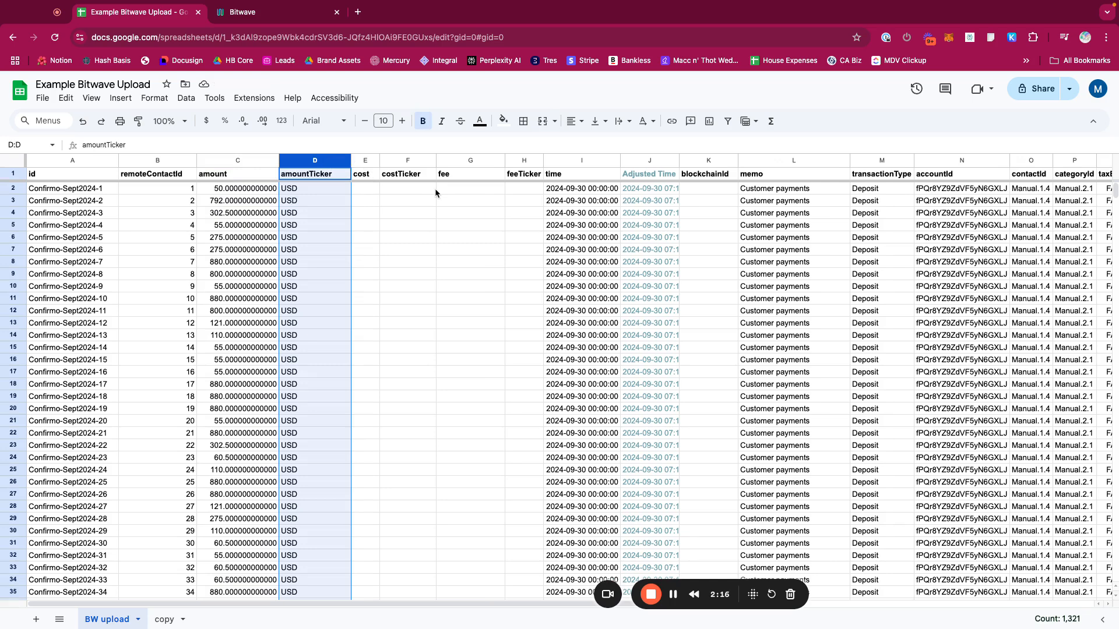
pyautogui.click(293, 239)
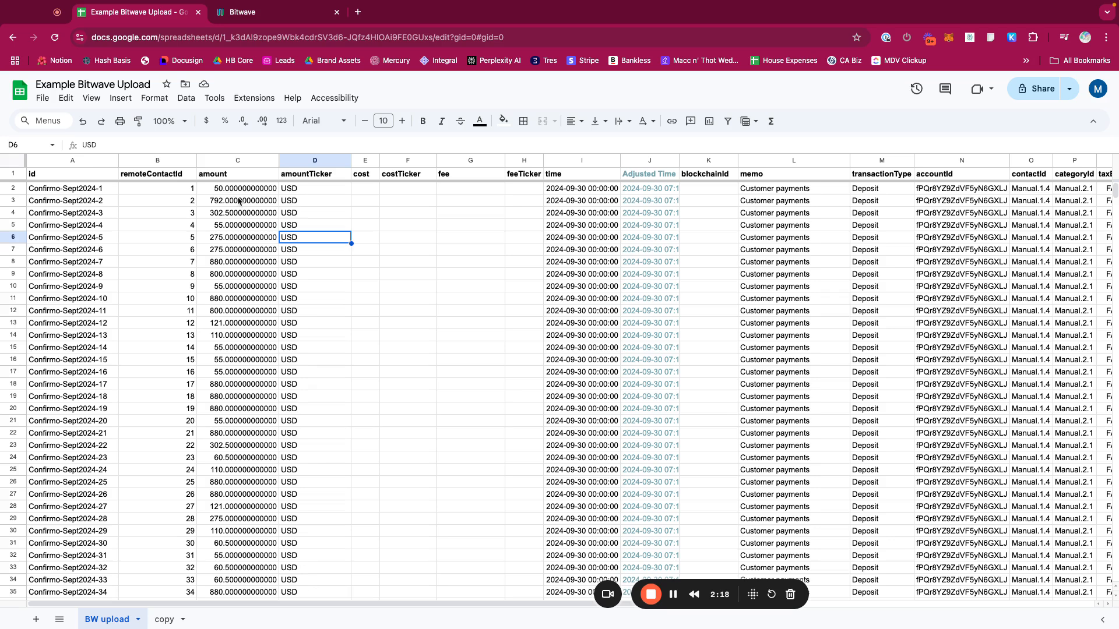
# Examine the amount and amountTicker entries down through the trade and withdrawal rows, and return to the first rows
pyautogui.click(239, 192)
pyautogui.hotkey('ctrl', 'shift', 'Down')
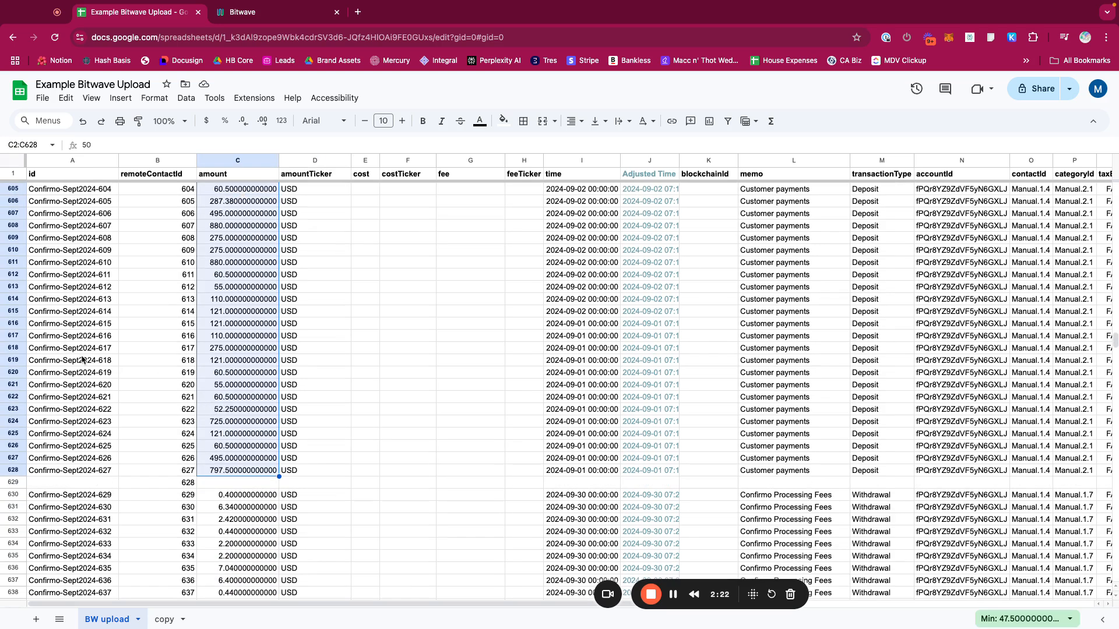
pyautogui.scroll(-10, 379, 399)
pyautogui.scroll(-5, 373, 404)
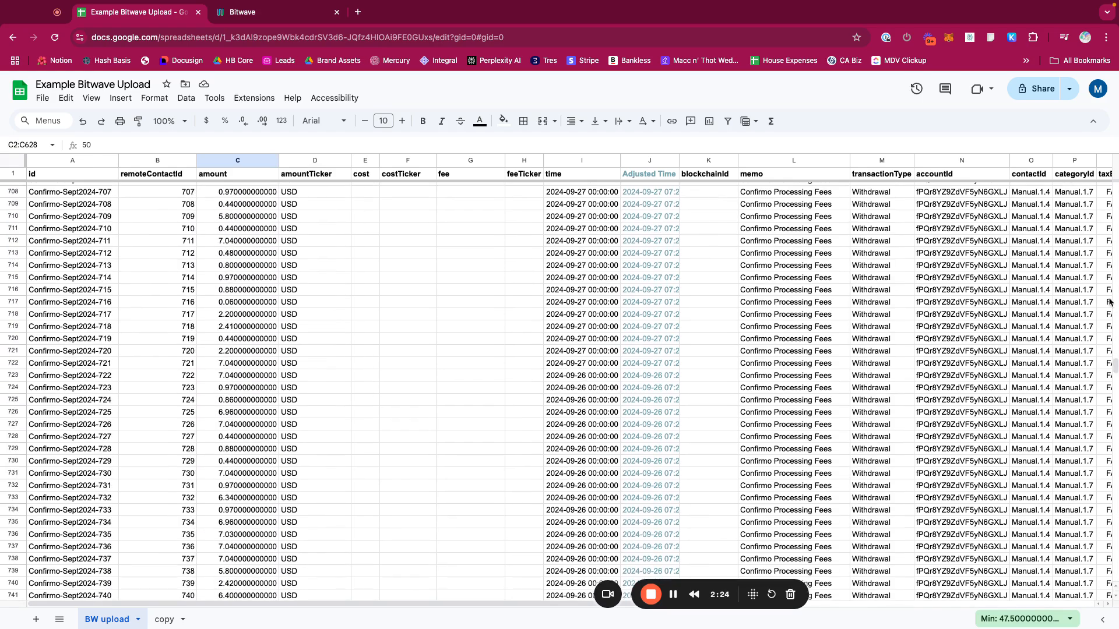
pyautogui.moveTo(1114, 362); pyautogui.dragTo(1114, 504)
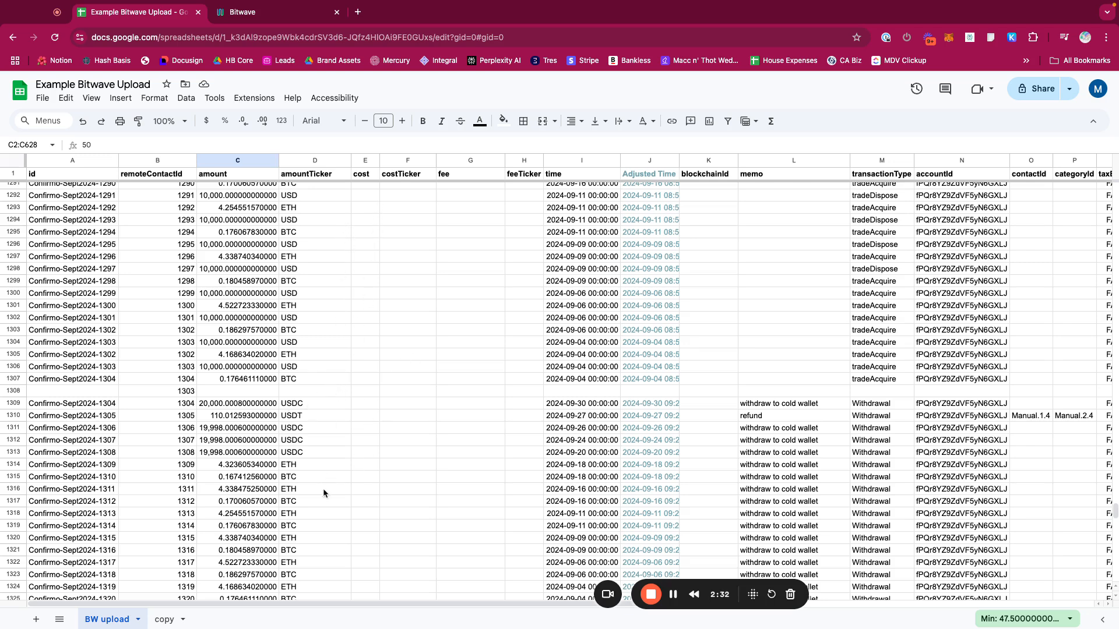
pyautogui.click(321, 161)
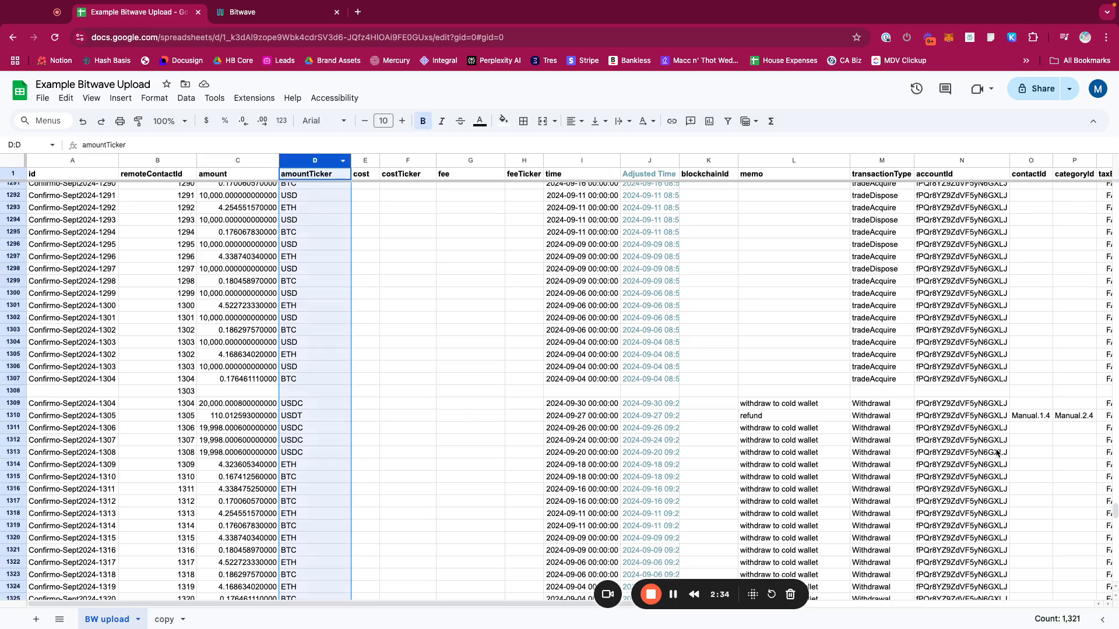
pyautogui.moveTo(1114, 513); pyautogui.dragTo(1114, 188)
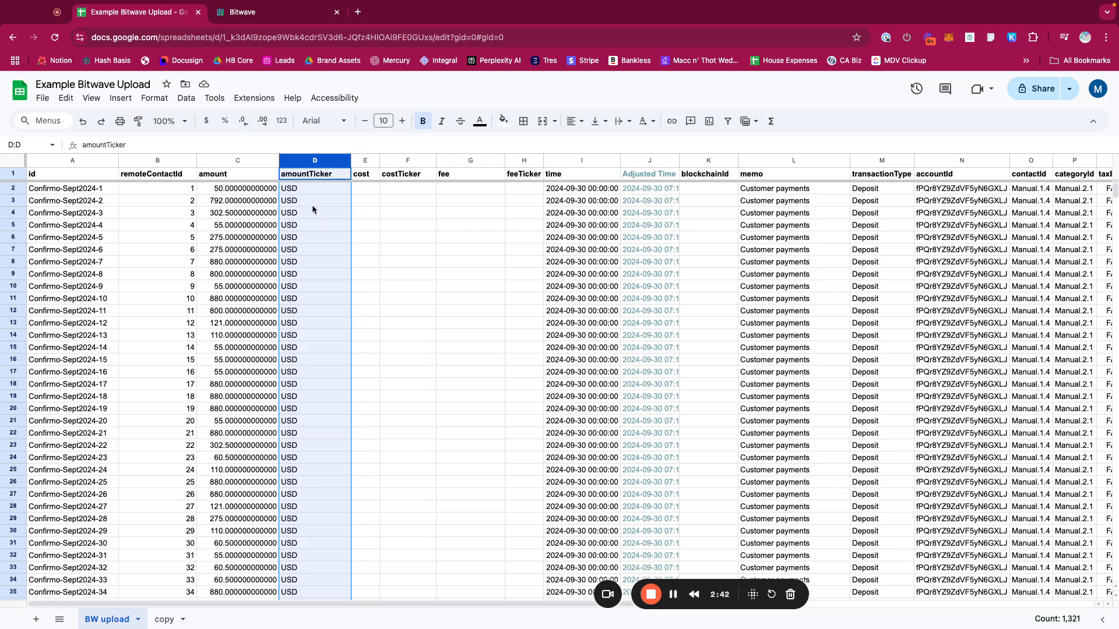
pyautogui.click(310, 188)
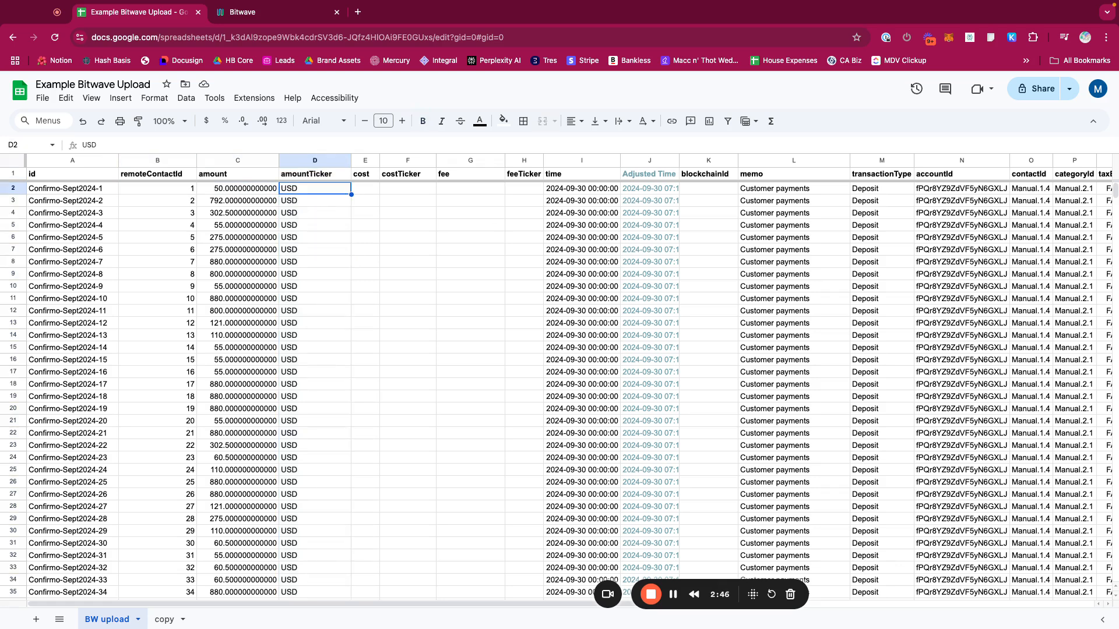
pyautogui.moveTo(227, 160); pyautogui.dragTo(334, 182)
pyautogui.click(319, 174)
pyautogui.click(320, 160)
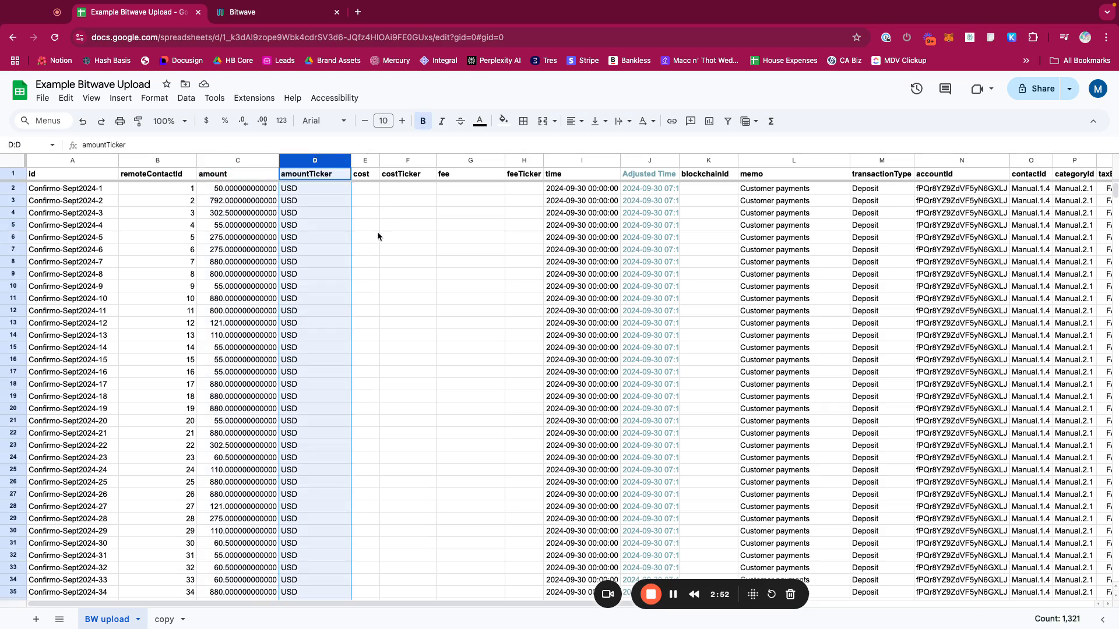
# Set the number format of the entire amount column to Automatic
pyautogui.click(246, 163)
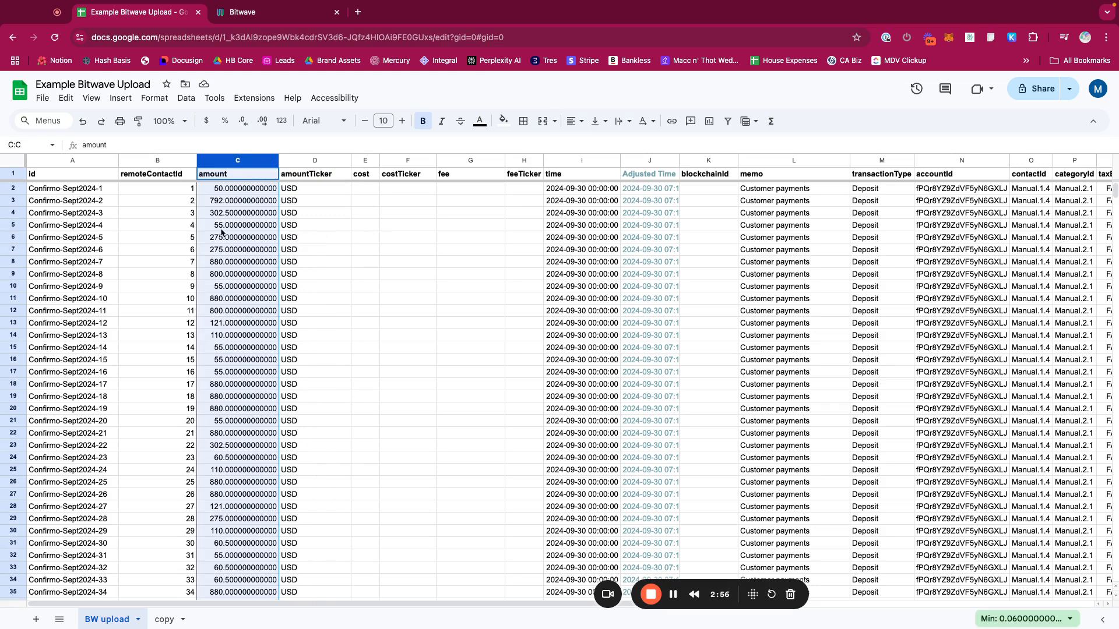
pyautogui.click(155, 100)
pyautogui.moveTo(165, 148)
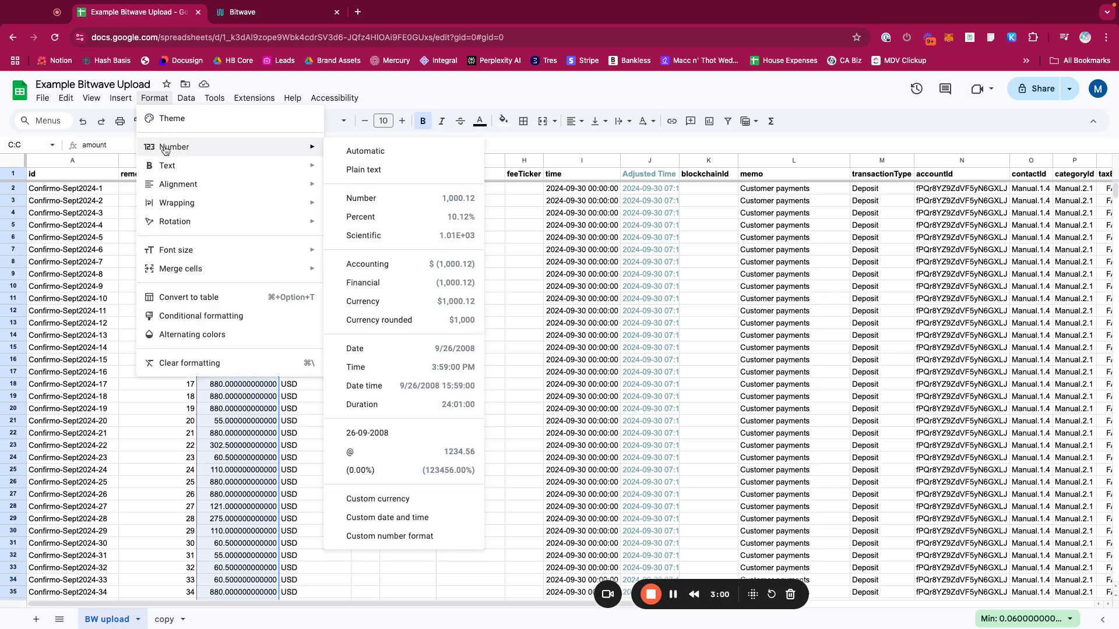
pyautogui.click(365, 152)
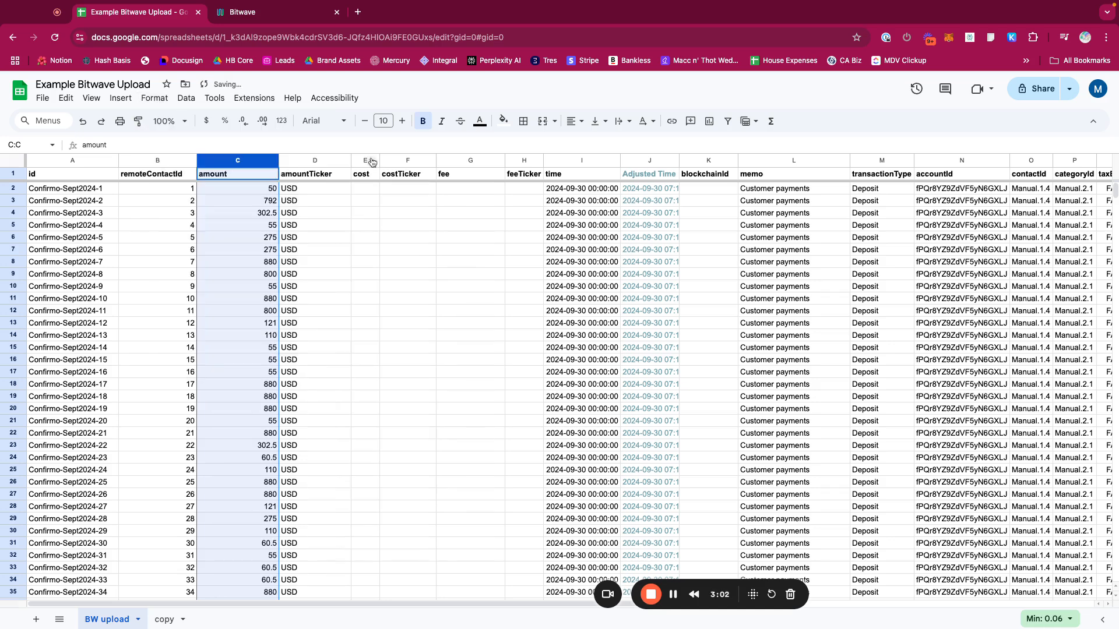
# Increase the decimal places of the amount column and restore its Automatic number format
pyautogui.click(262, 120)
pyautogui.click(262, 121)
pyautogui.click(155, 98)
pyautogui.moveTo(239, 153)
pyautogui.click(362, 150)
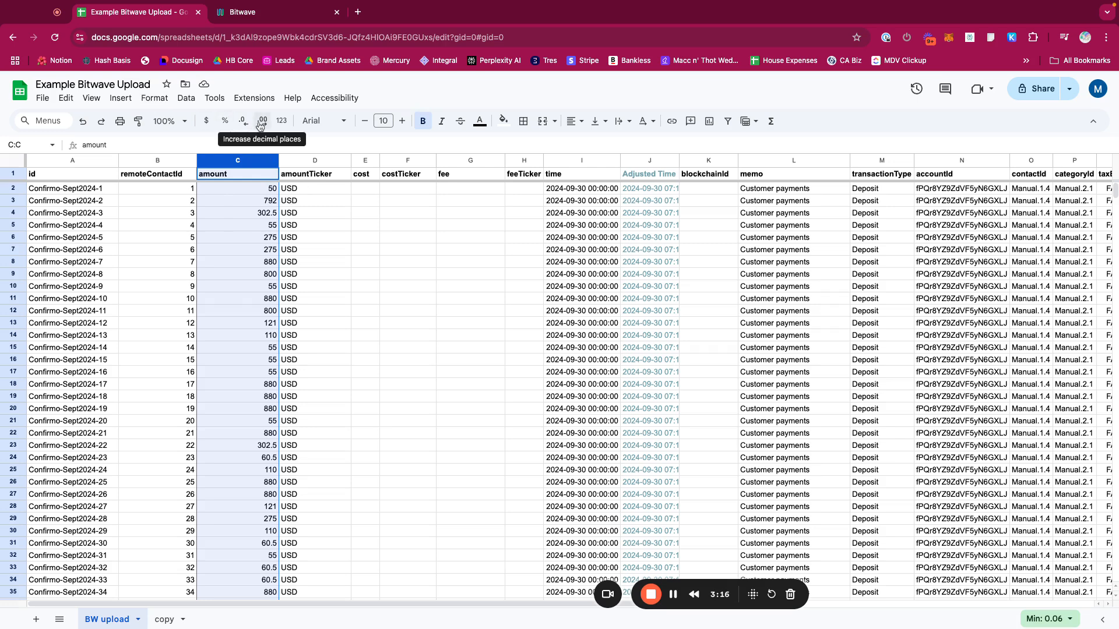
# Try the Accounting number format on the amount column and set it back to Automatic
pyautogui.click(155, 97)
pyautogui.moveTo(195, 150)
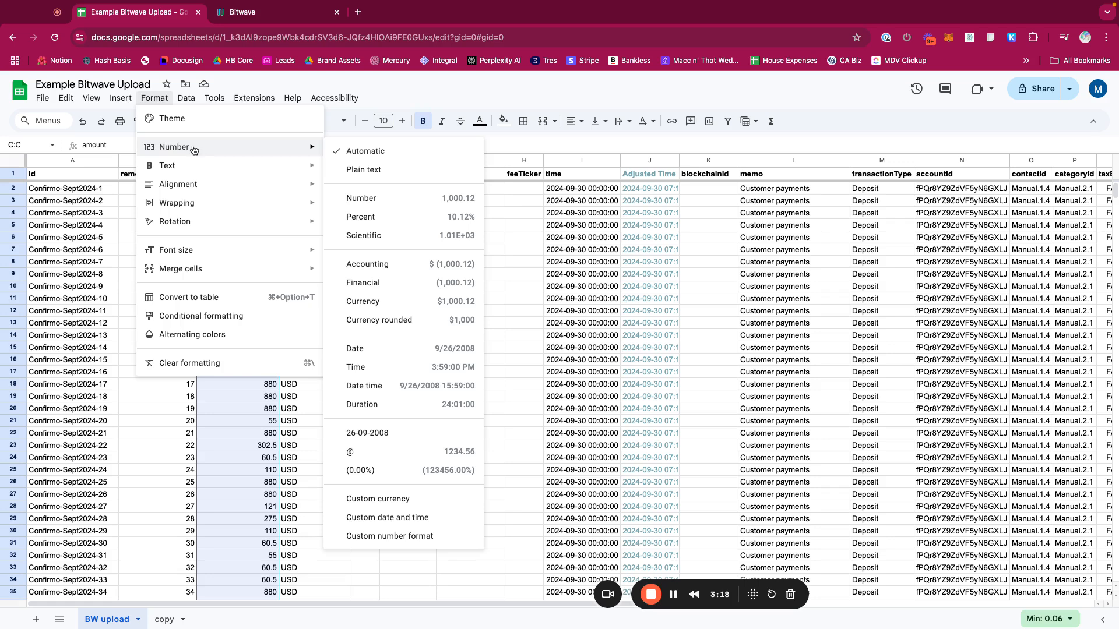
pyautogui.click(382, 264)
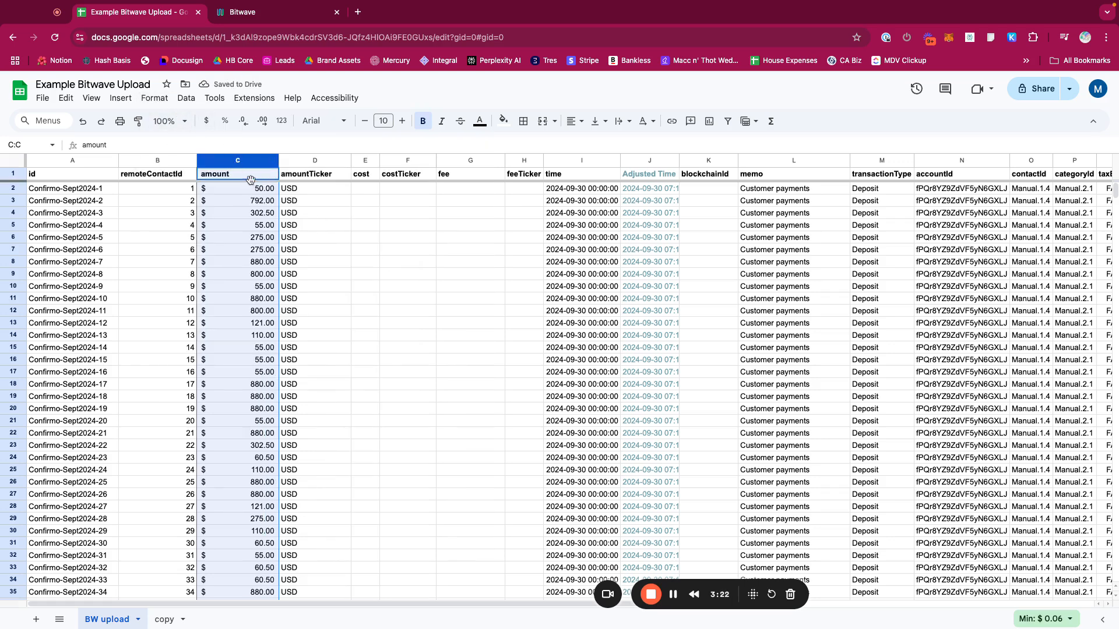
pyautogui.click(154, 98)
pyautogui.moveTo(193, 147)
pyautogui.click(361, 152)
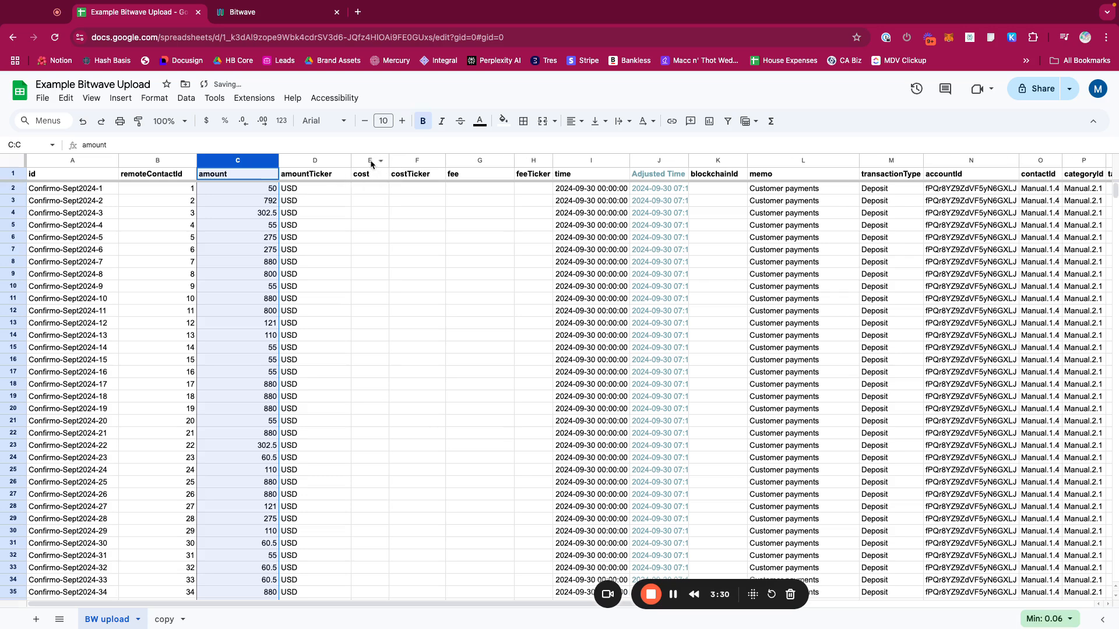
# Examine the cost and costTicker columns next to the first amountTicker entries
pyautogui.moveTo(378, 161); pyautogui.dragTo(411, 161)
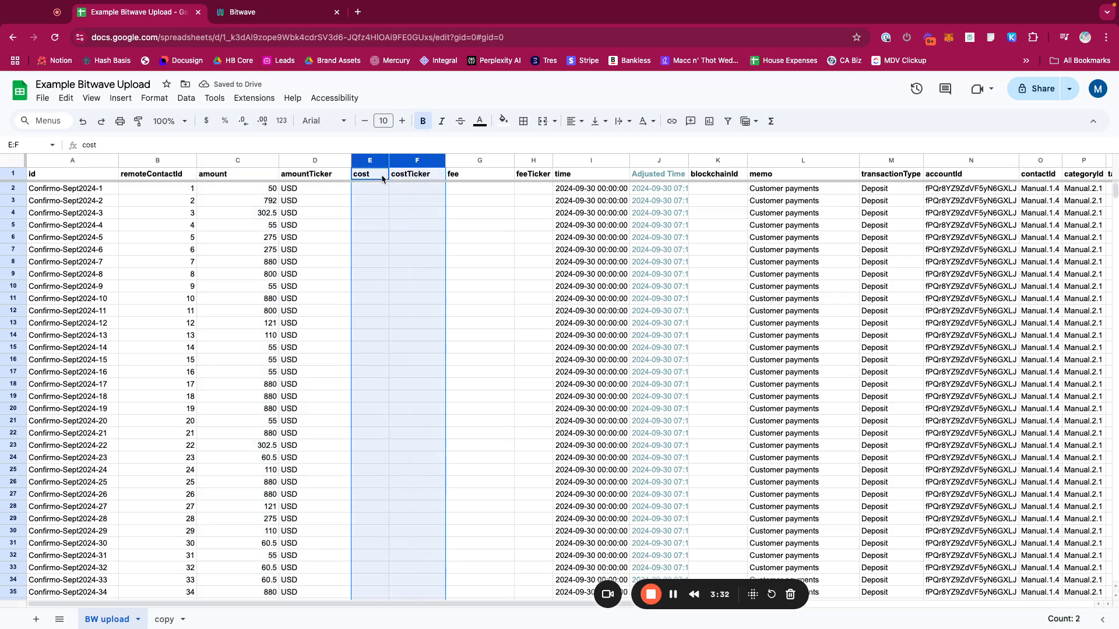
pyautogui.click(328, 189)
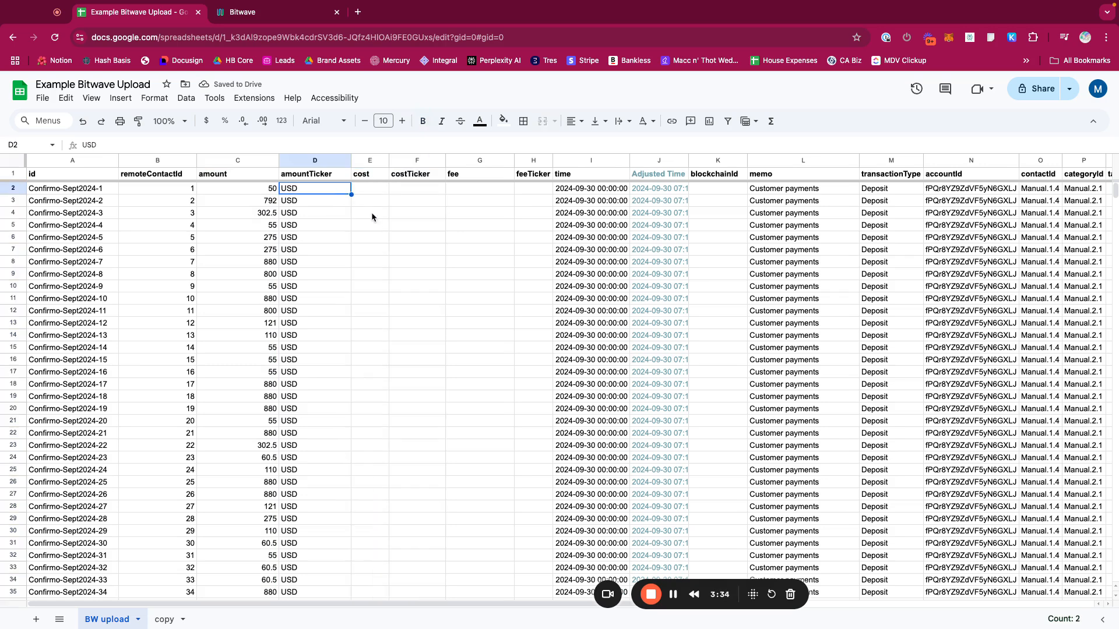
pyautogui.press('Down')
pyautogui.press('Down')
pyautogui.press('Up')
pyautogui.press('Up')
pyautogui.press('Right')
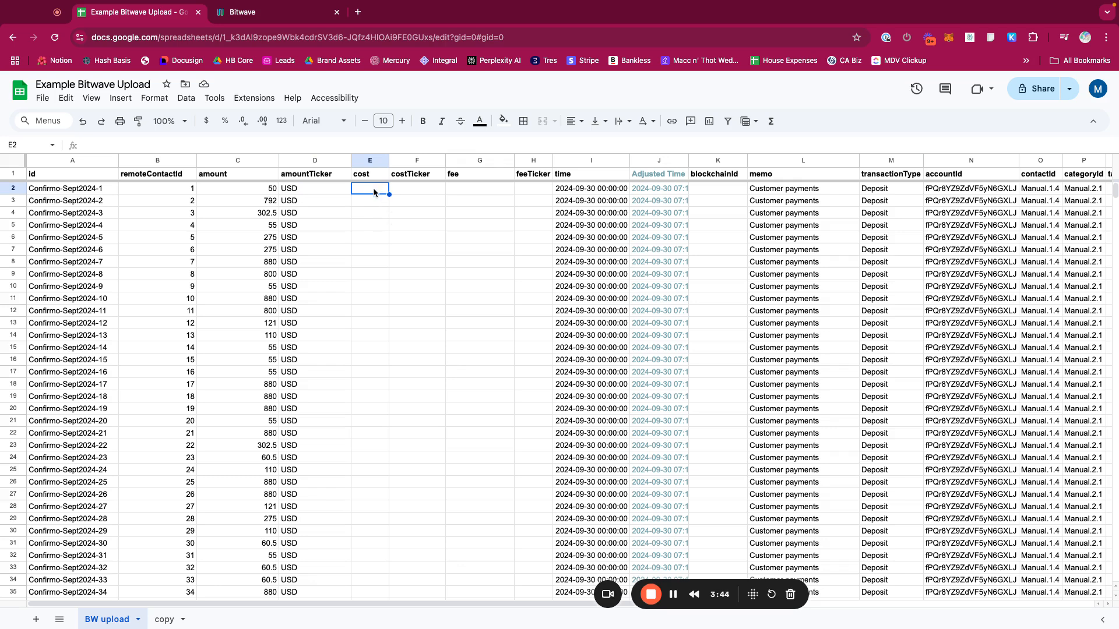
pyautogui.click(399, 192)
pyautogui.click(371, 193)
# Set the first transaction's amountTicker to BTC and its amount to 1
pyautogui.click(311, 194)
pyautogui.write('BTC')
pyautogui.press('Left')
pyautogui.write('1')
# Enter a cost of 50000 and a costTicker of USD for the first transaction
pyautogui.press('Right')
pyautogui.press('Right')
pyautogui.write('50000')
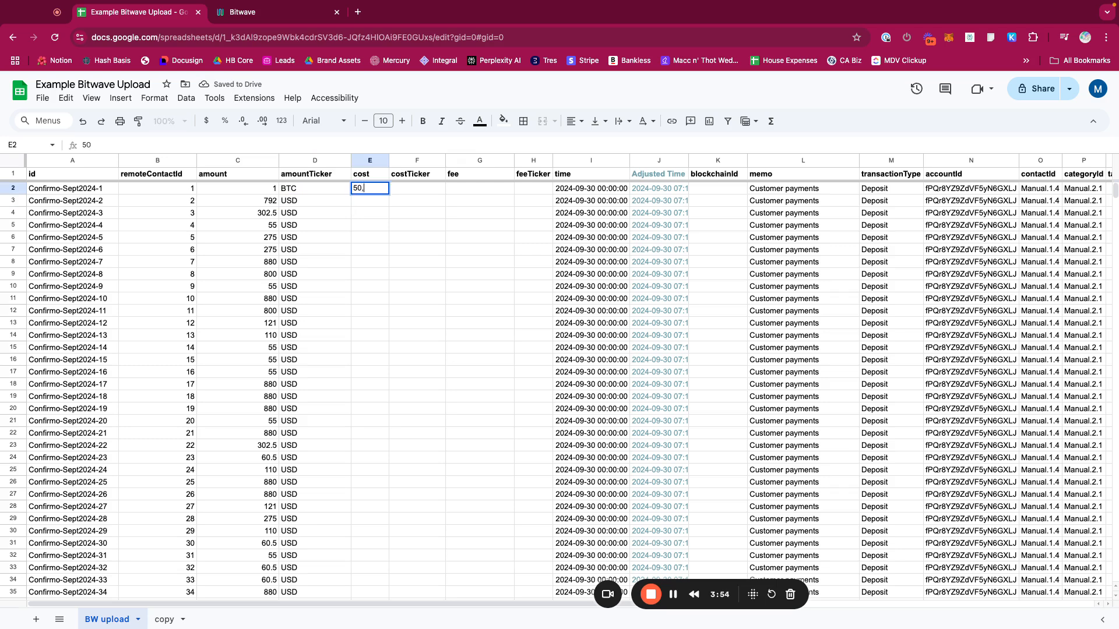
pyautogui.press('Right')
pyautogui.write('USD')
pyautogui.press('Return')
pyautogui.press('Up')
# Set the number format of the entire cost column to Automatic
pyautogui.click(369, 160)
pyautogui.click(154, 98)
pyautogui.moveTo(192, 145)
pyautogui.click(363, 153)
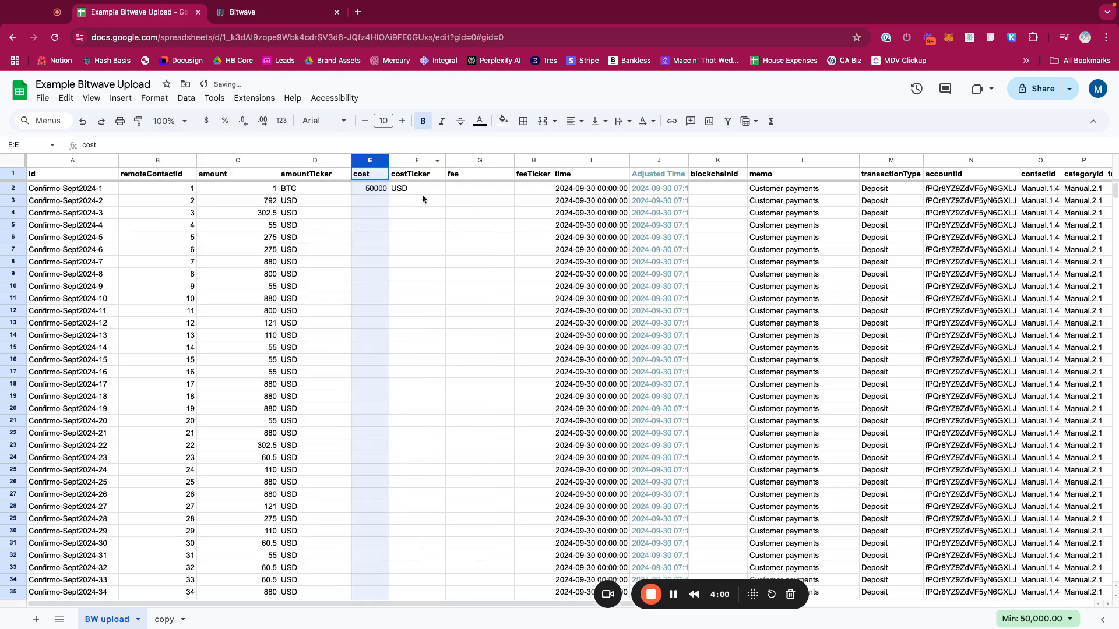
# Review the costTicker column and the first transaction's amount, amountTicker, cost and costTicker cells
pyautogui.click(408, 190)
pyautogui.click(420, 160)
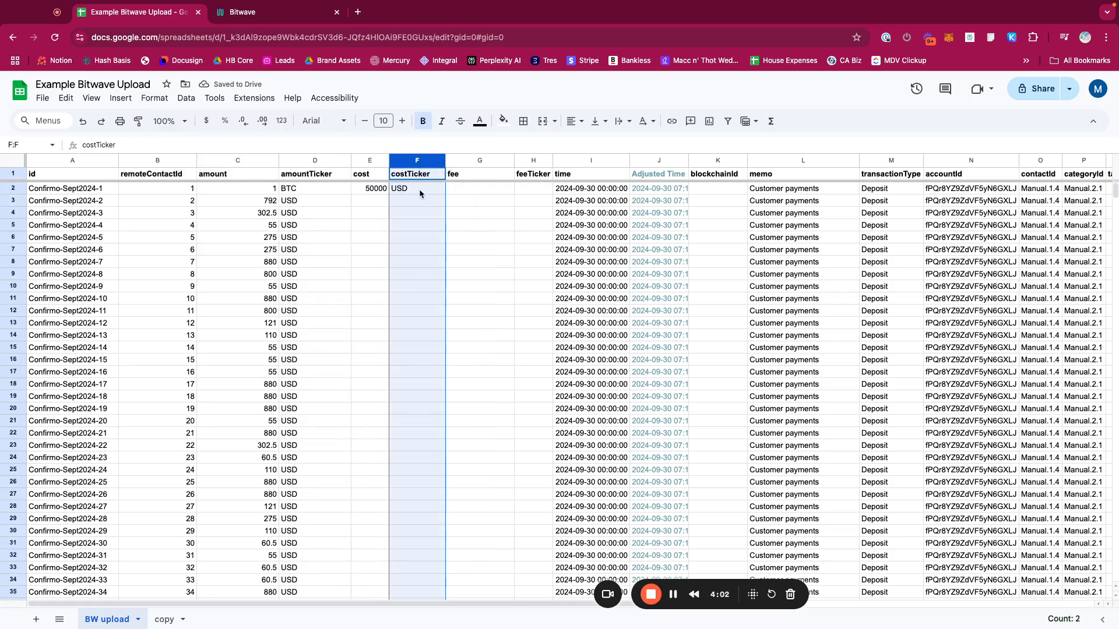
pyautogui.click(423, 194)
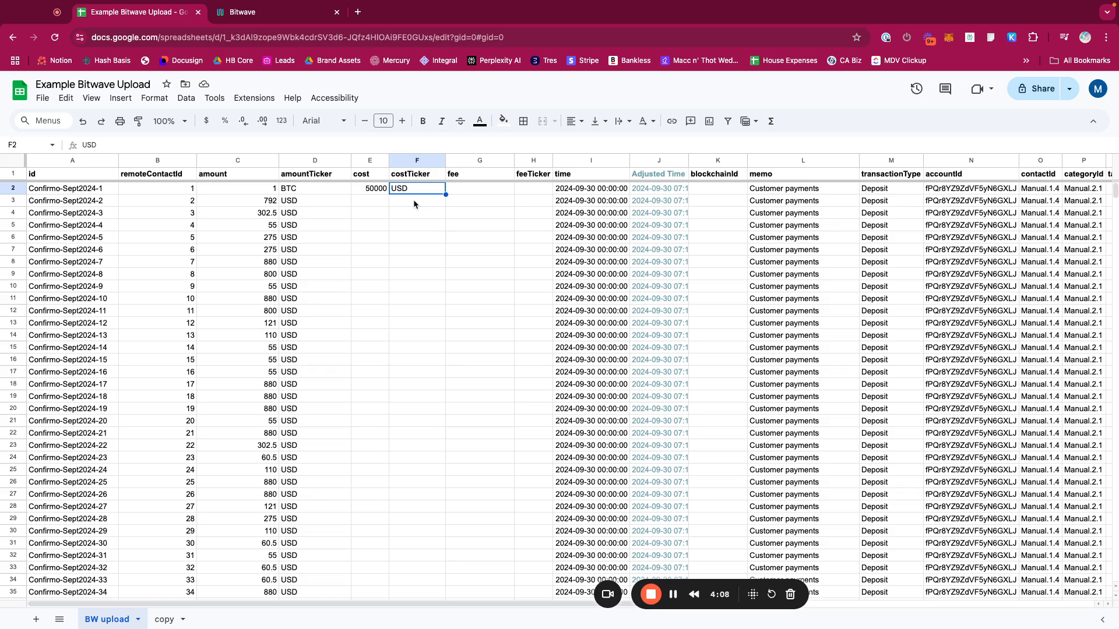
pyautogui.press('Left')
pyautogui.press('Right')
pyautogui.press('Left')
pyautogui.press('Left')
pyautogui.press('Left')
pyautogui.press('Right')
pyautogui.press('Right')
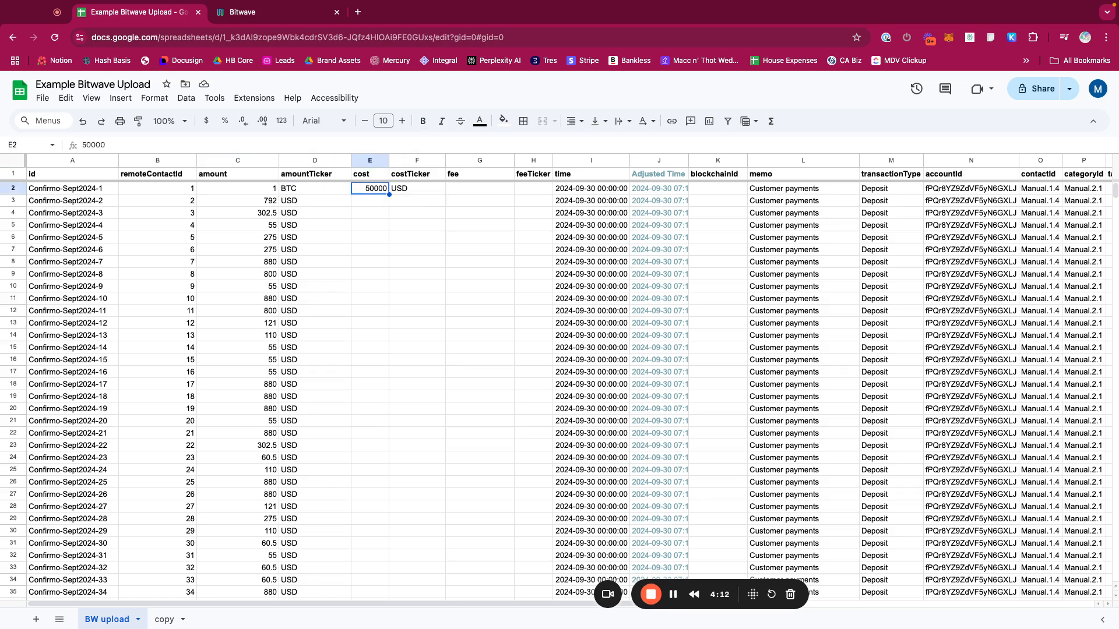
pyautogui.press('Right')
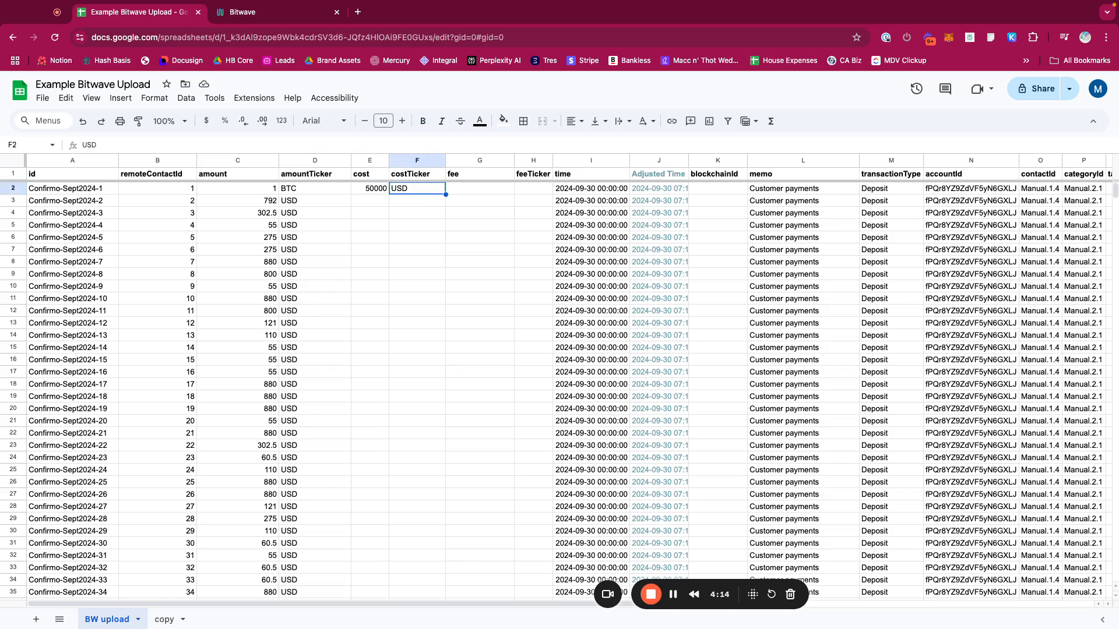
pyautogui.press('Left')
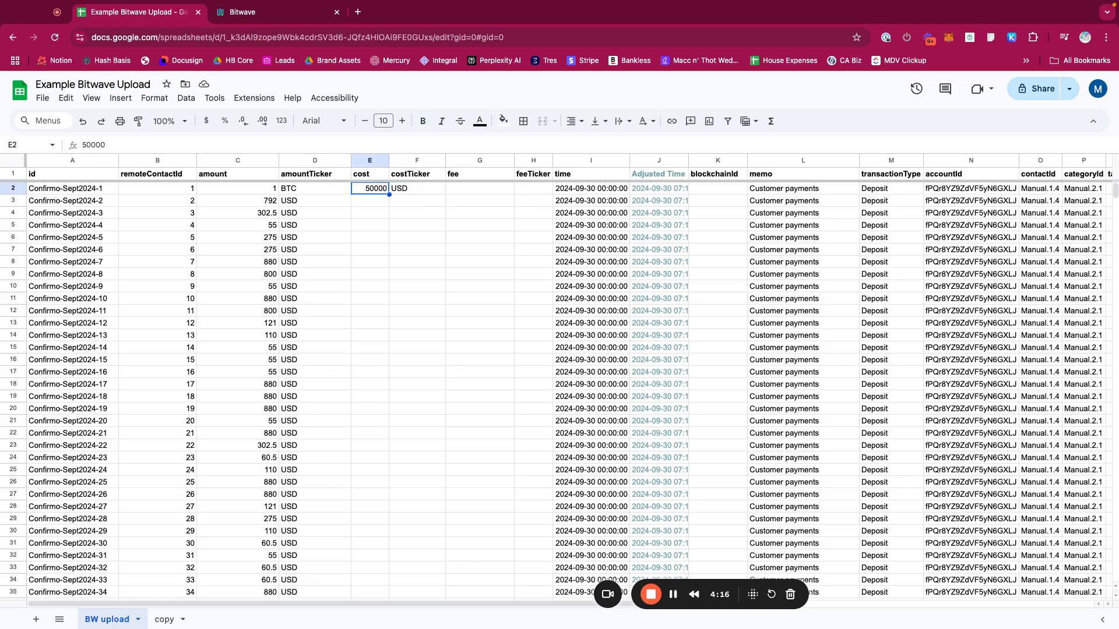
# Clear the first transaction's cost and costTicker cells
pyautogui.press('Delete')
pyautogui.press('Right')
pyautogui.press('Delete')
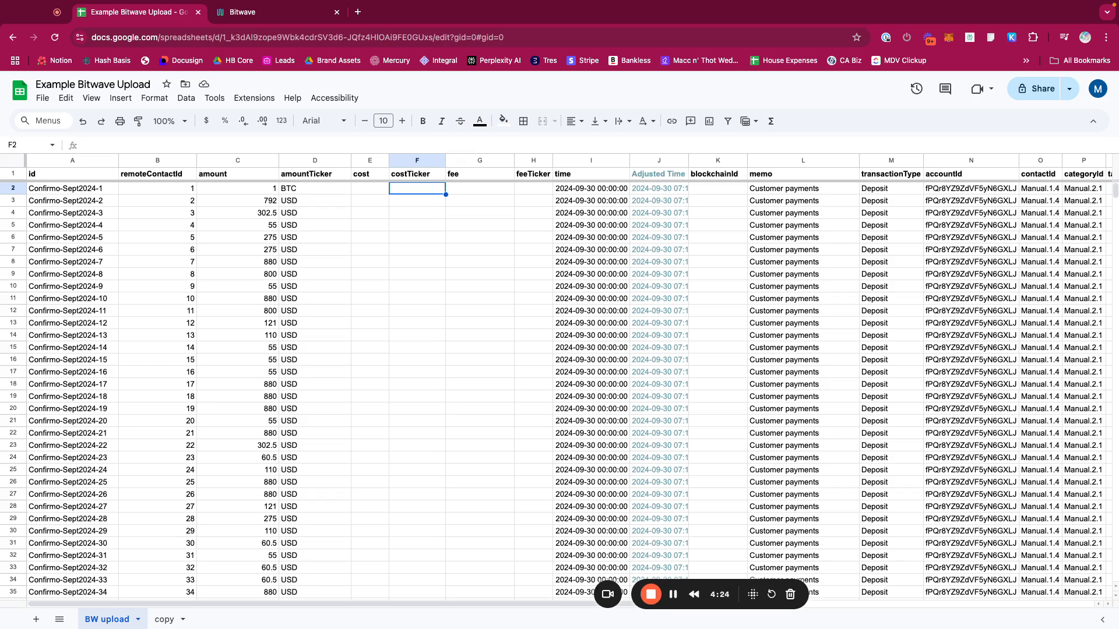
# Look over the cost and costTicker headers and the cells directly beneath them
pyautogui.press('Left')
pyautogui.press('Up')
pyautogui.press('Down')
pyautogui.press('Up')
pyautogui.press('Right')
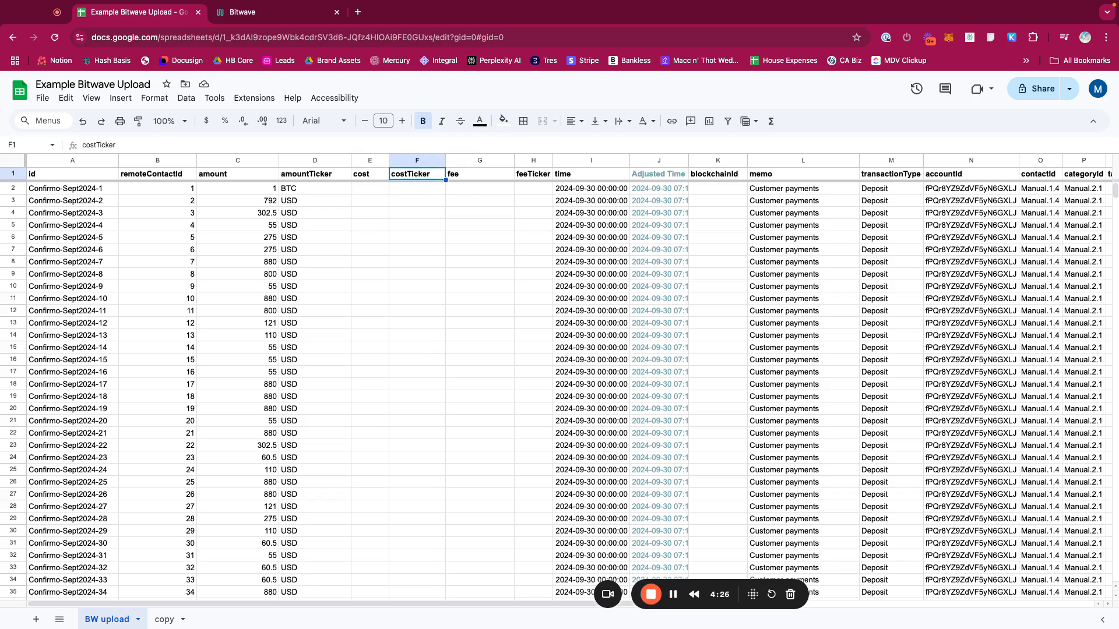
pyautogui.press('Down')
pyautogui.press('Left')
pyautogui.press('Up')
pyautogui.press('Right')
pyautogui.press('Down')
# Widen the feeTicker column slightly and look over the first fee and feeTicker cells
pyautogui.moveTo(479, 161); pyautogui.dragTo(568, 161)
pyautogui.click(490, 189)
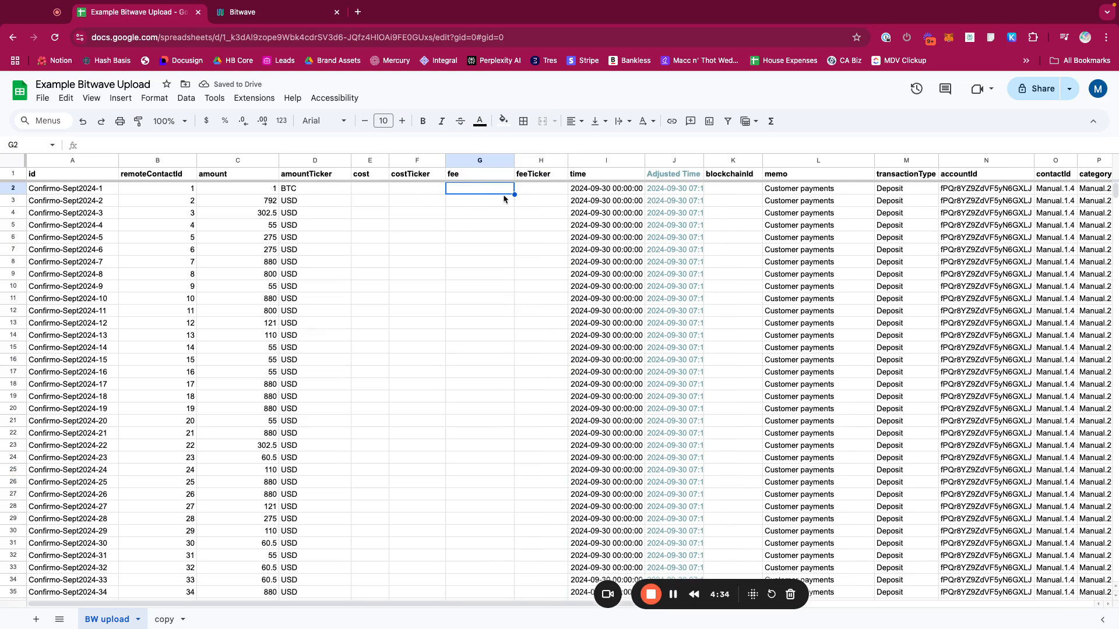
pyautogui.press('Left')
pyautogui.press('Right')
pyautogui.press('Right')
pyautogui.press('Up')
pyautogui.press('Down')
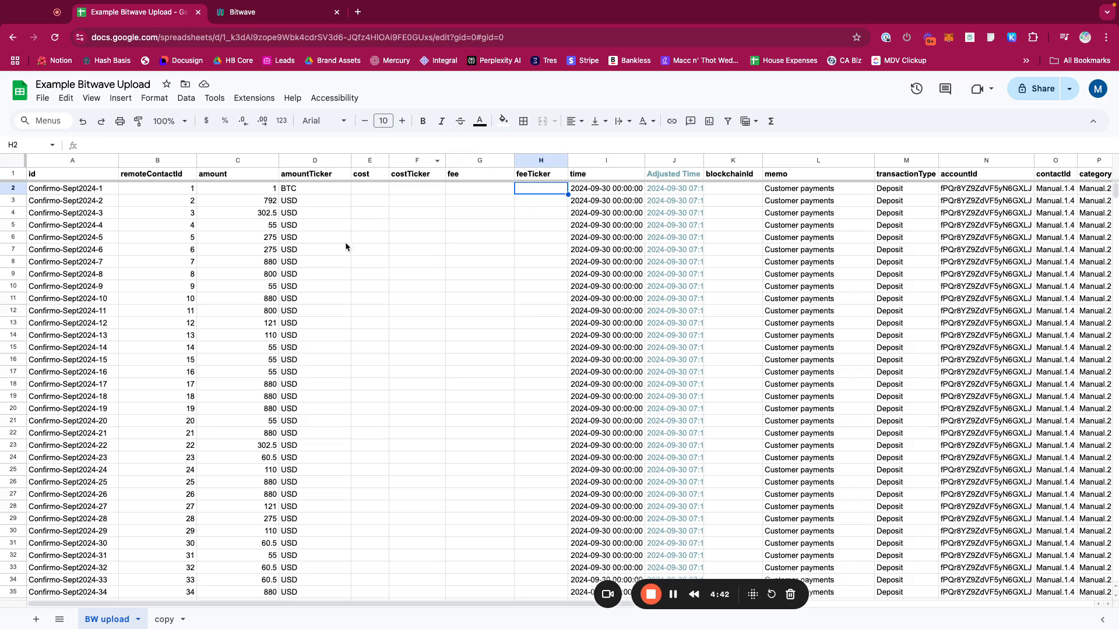
# Select the four columns from cost through feeTicker to review them together
pyautogui.moveTo(372, 161); pyautogui.dragTo(585, 163)
pyautogui.click(407, 214)
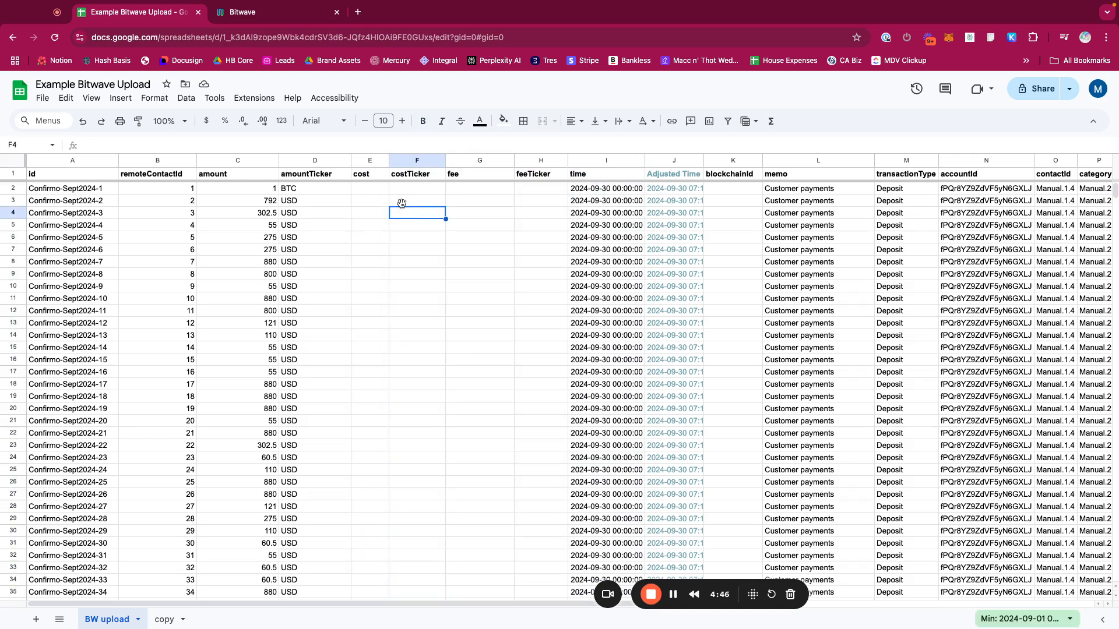
pyautogui.click(362, 161)
pyautogui.moveTo(362, 161); pyautogui.dragTo(546, 239)
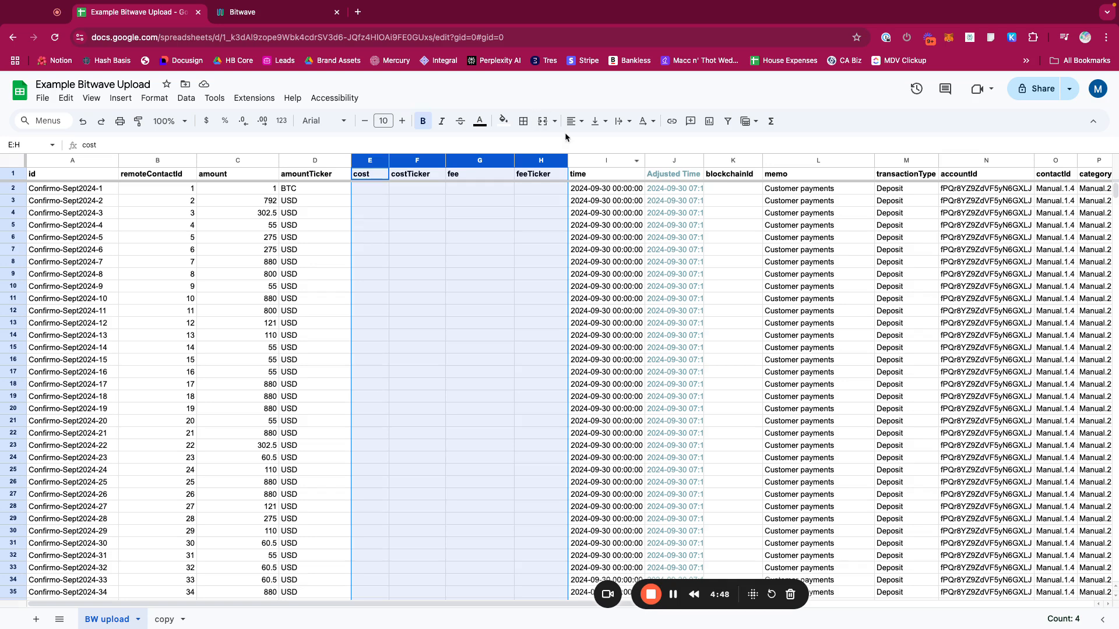
# Inspect the time column and the underlying date value of its first entry
pyautogui.click(593, 161)
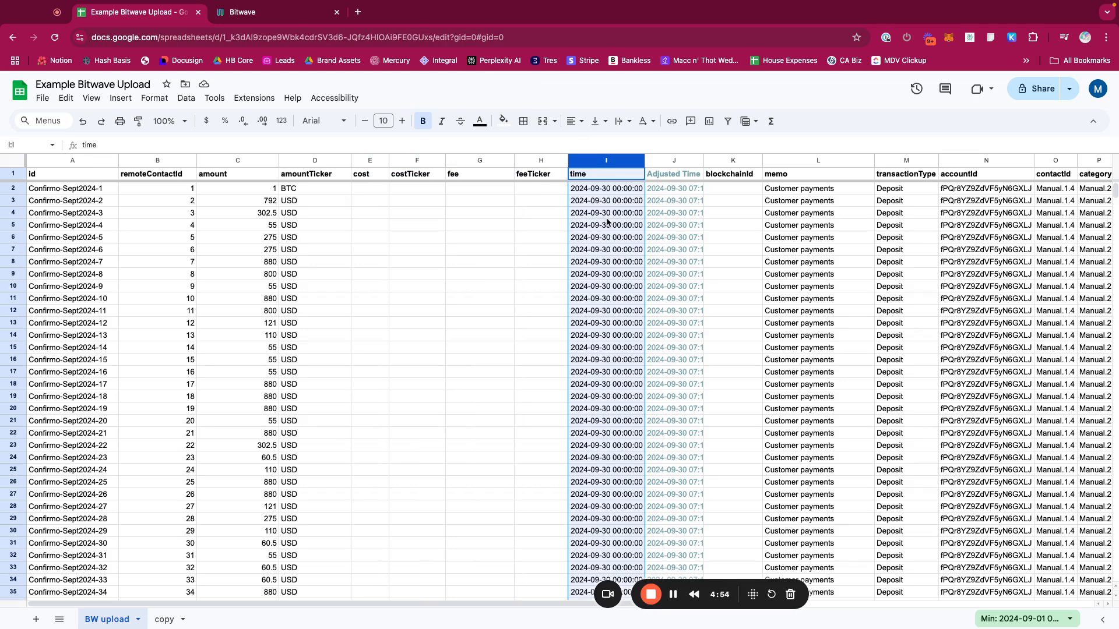
pyautogui.press('Down')
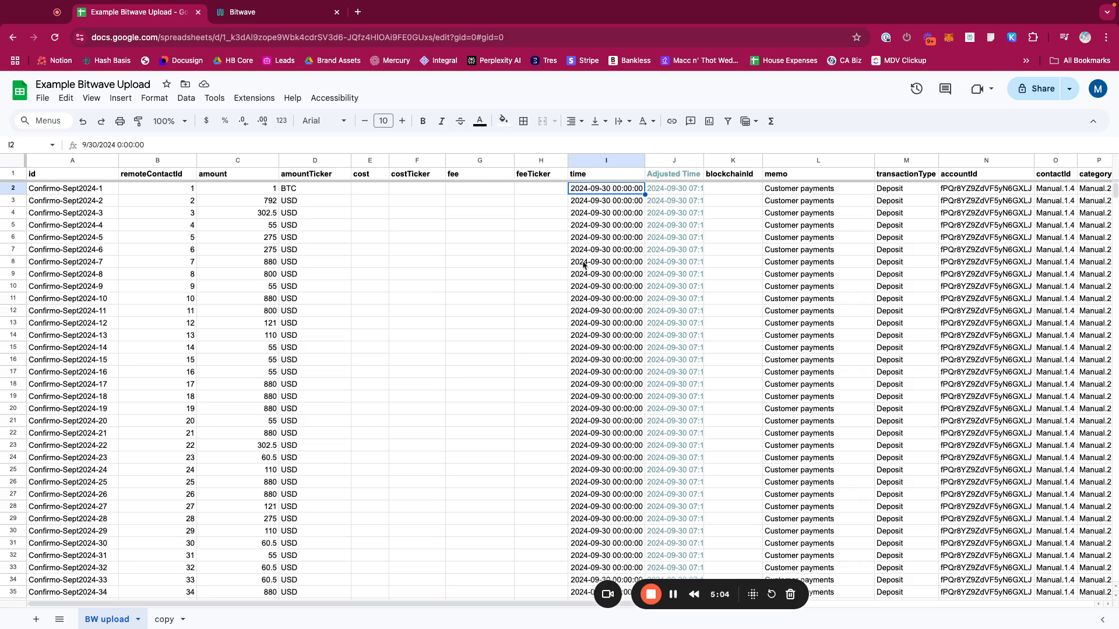
pyautogui.doubleClick(613, 190)
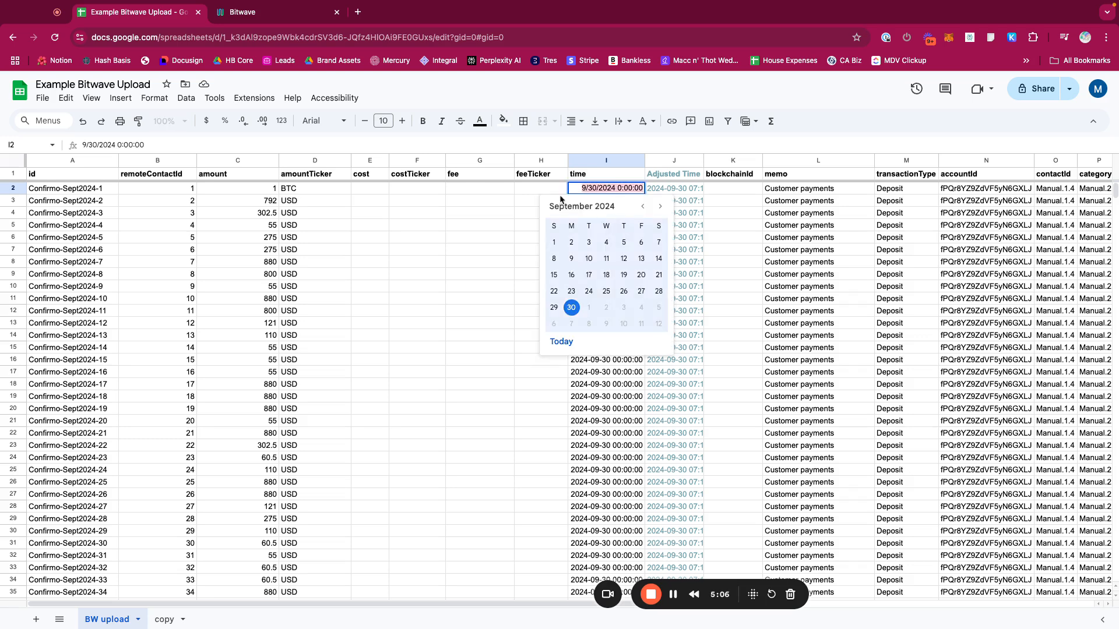
pyautogui.press('Escape')
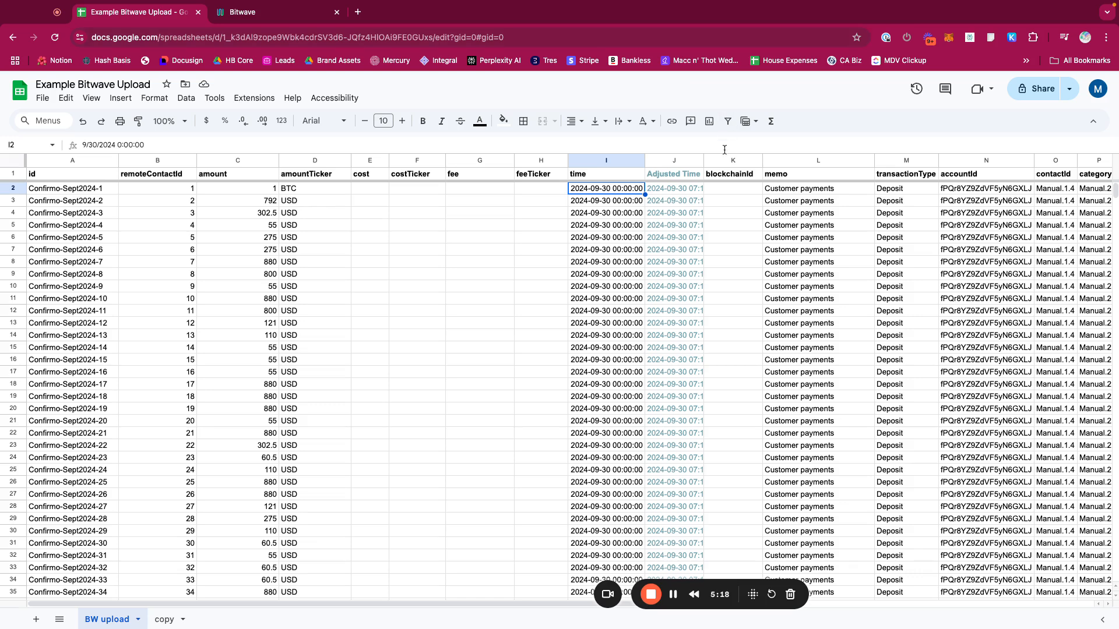
# Fit the Adjusted Time column's width to its contents and inspect the formula in its first entry
pyautogui.doubleClick(703, 161)
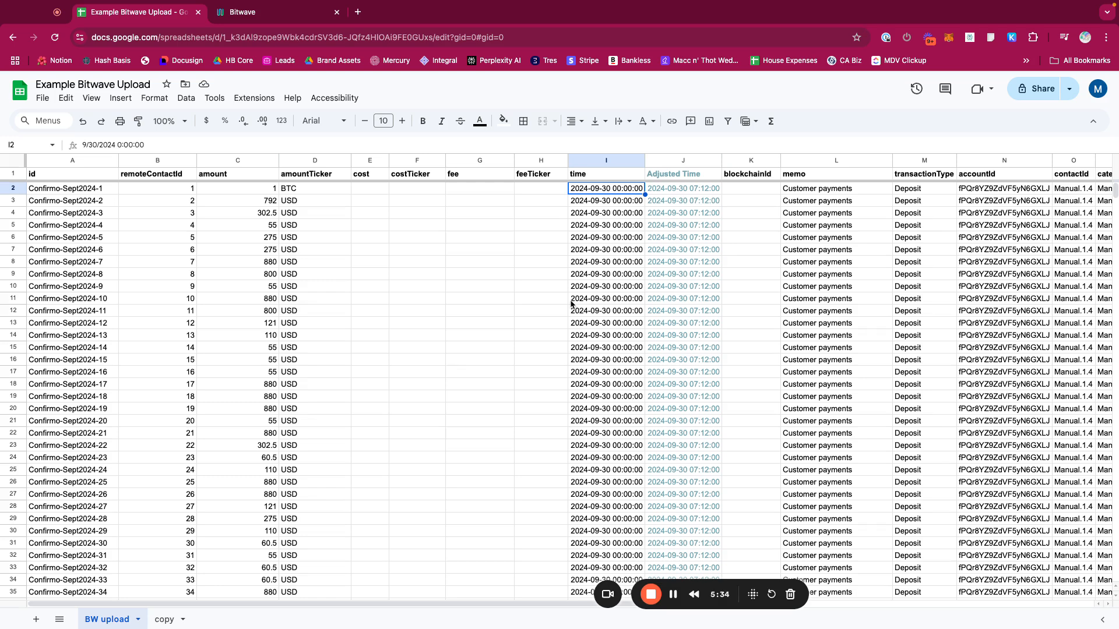
pyautogui.click(827, 190)
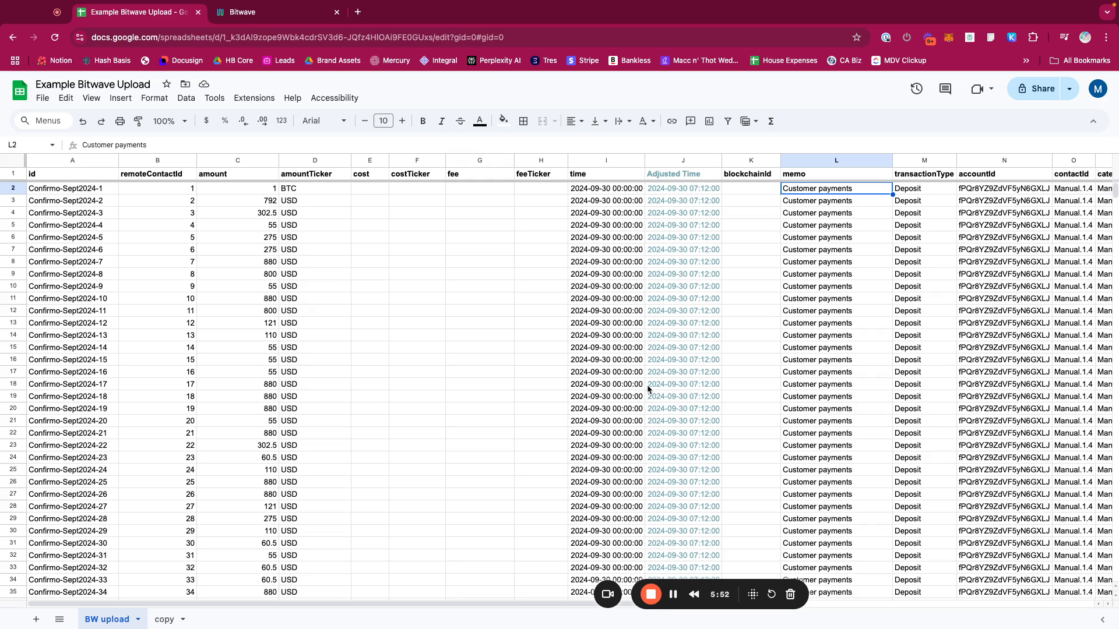
pyautogui.click(687, 192)
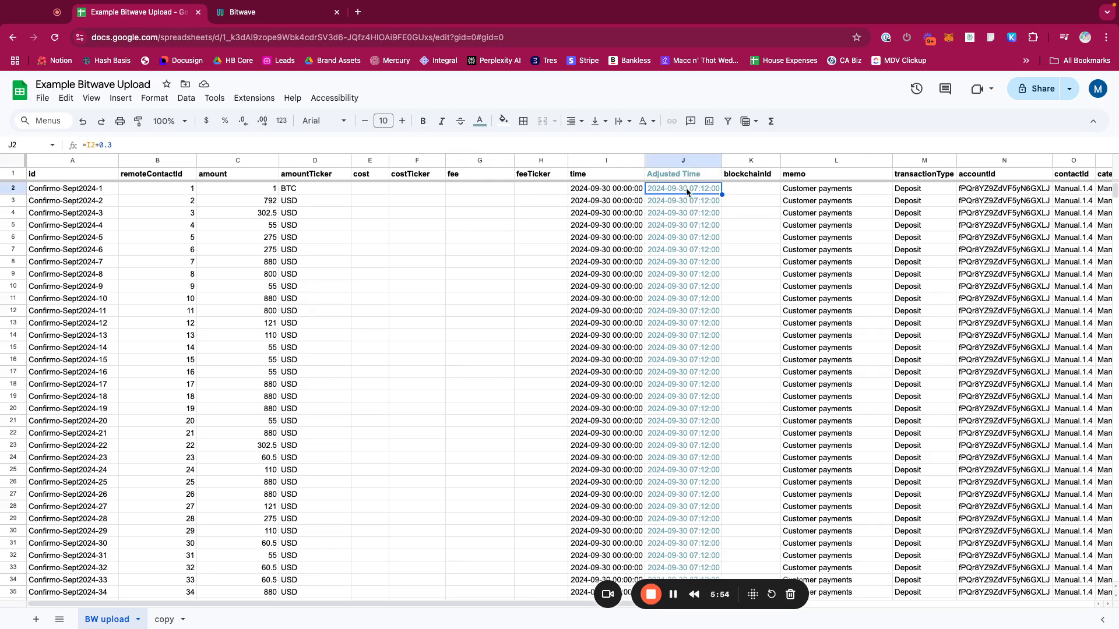
pyautogui.doubleClick(687, 193)
pyautogui.press('Escape')
# Check the Adjusted Time formula of a withdrawal in row 955 and return to the first rows
pyautogui.moveTo(1114, 191); pyautogui.dragTo(1110, 426)
pyautogui.click(710, 376)
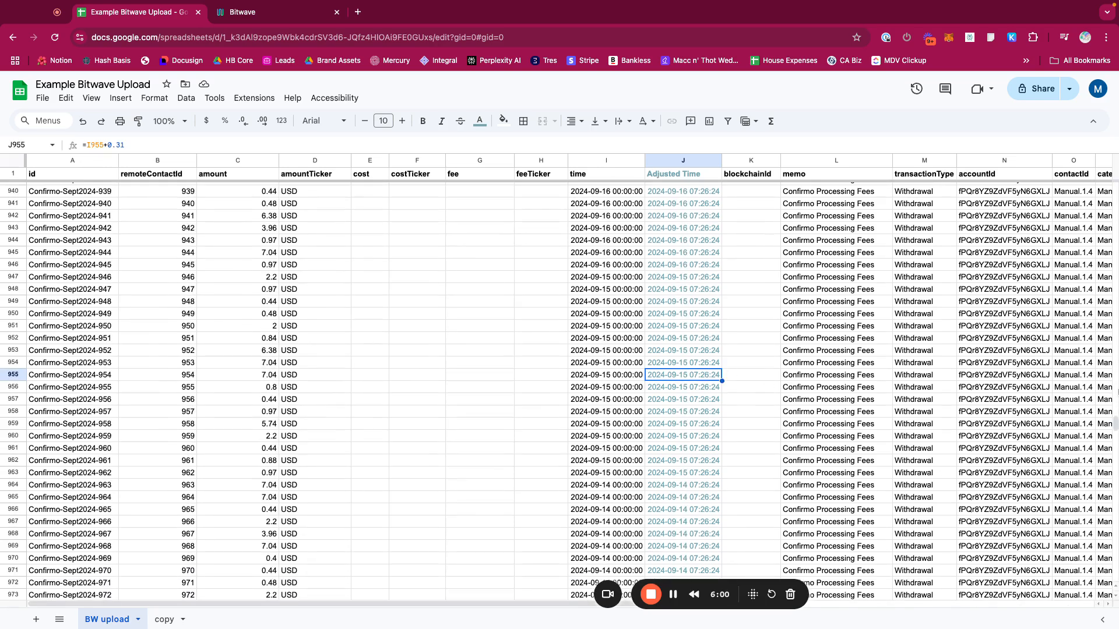
pyautogui.moveTo(1115, 423); pyautogui.dragTo(1115, 189)
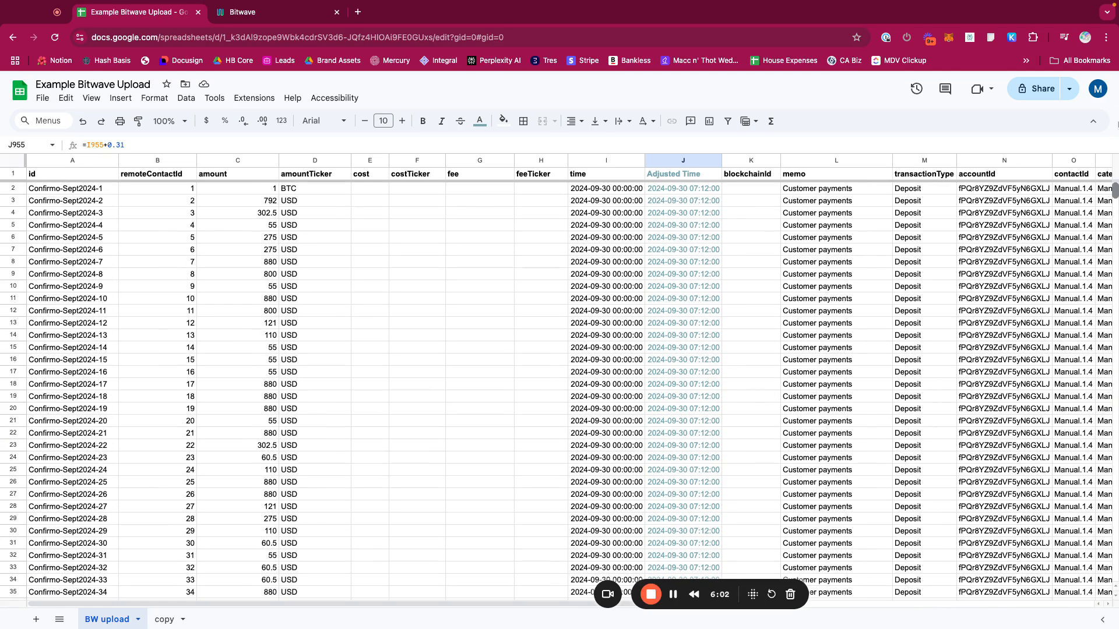
# Refit the Adjusted Time column's width and select the whole column
pyautogui.click(683, 161)
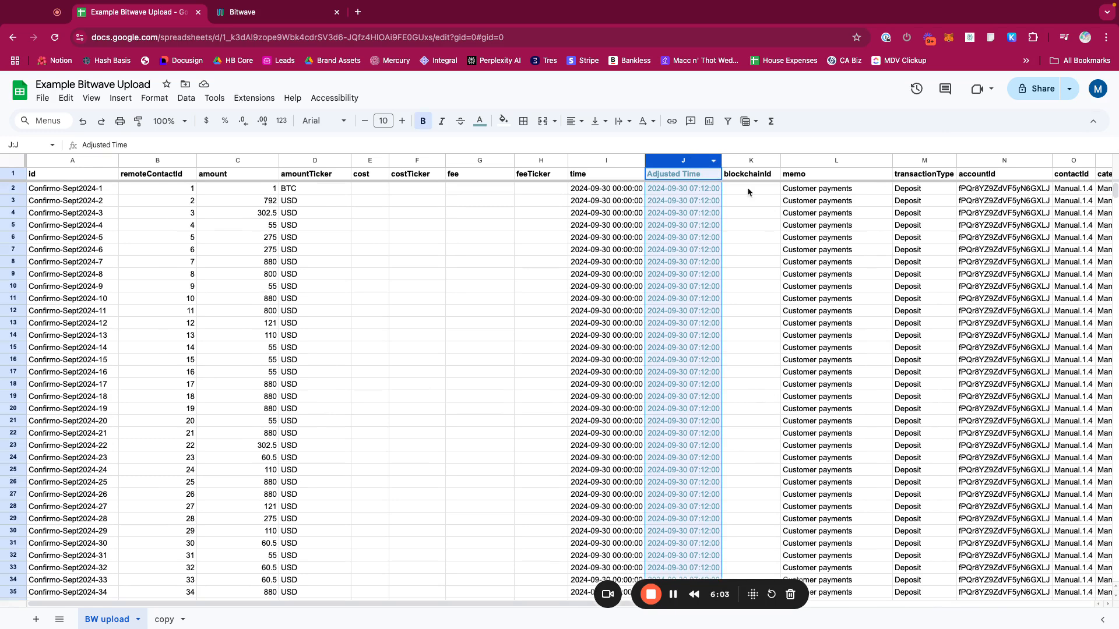
pyautogui.click(760, 217)
pyautogui.click(710, 181)
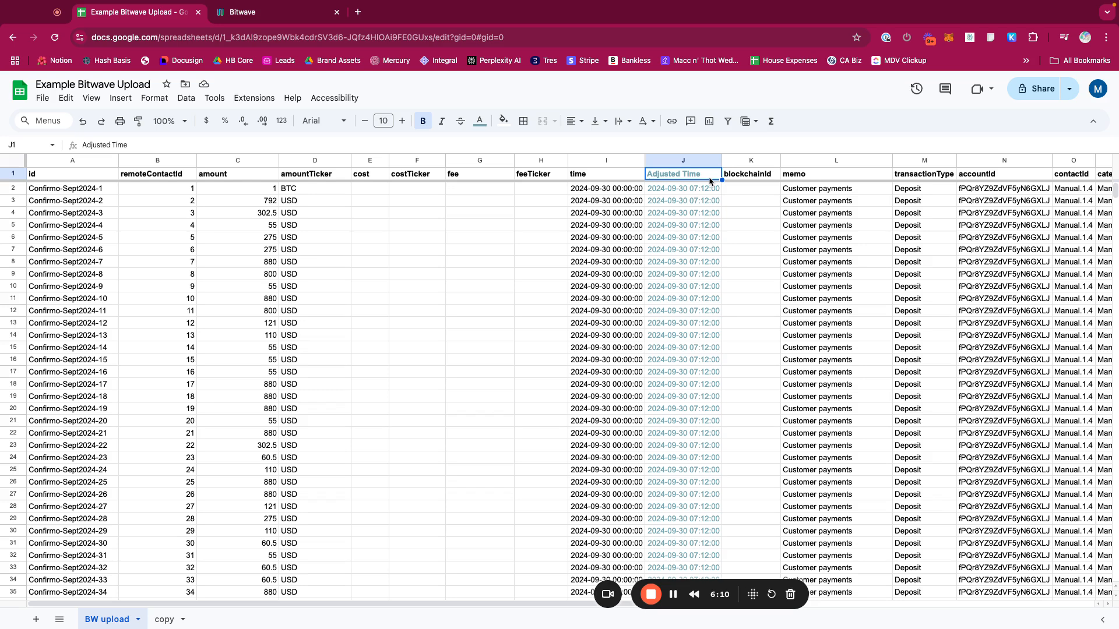
pyautogui.doubleClick(722, 161)
pyautogui.click(688, 161)
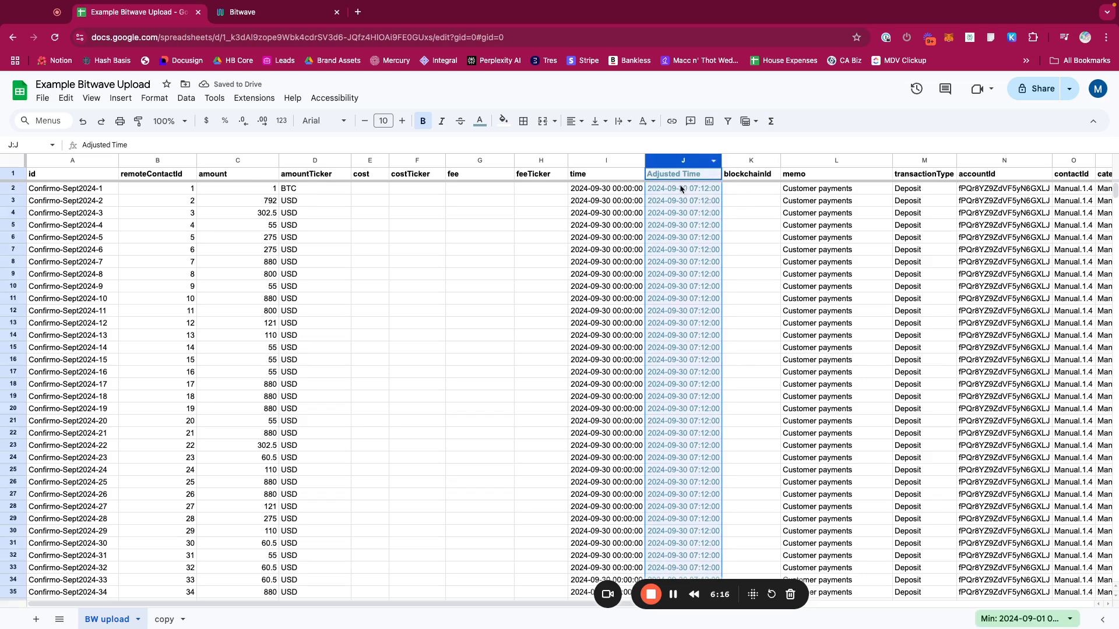
# Compare the time column on the copy sheet with the first time and Adjusted Time entries on the BW upload sheet
pyautogui.click(170, 624)
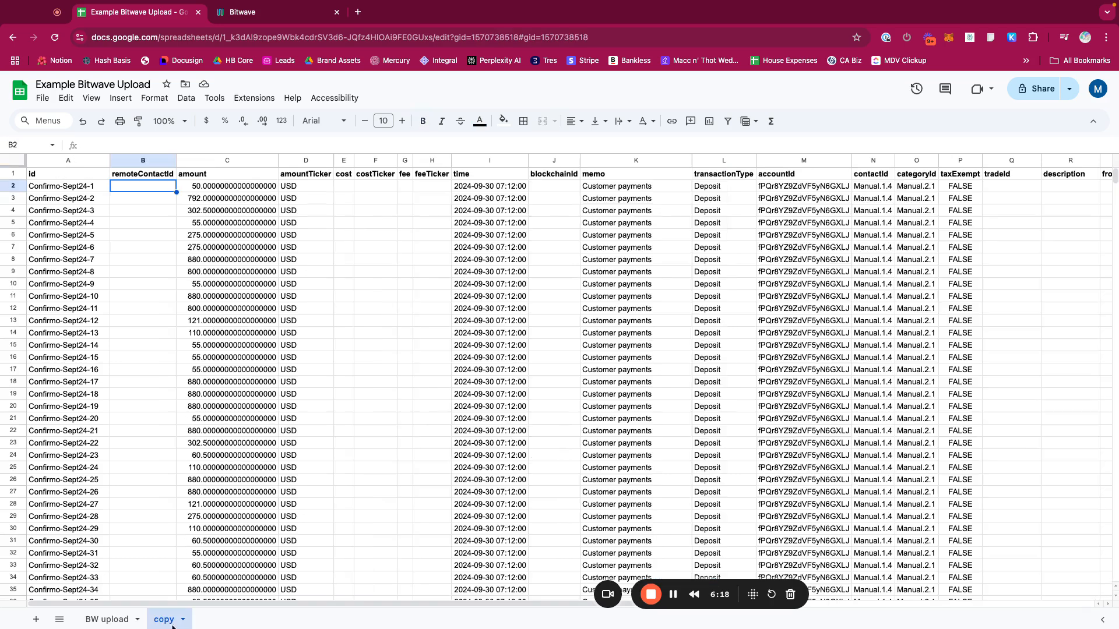
pyautogui.click(483, 162)
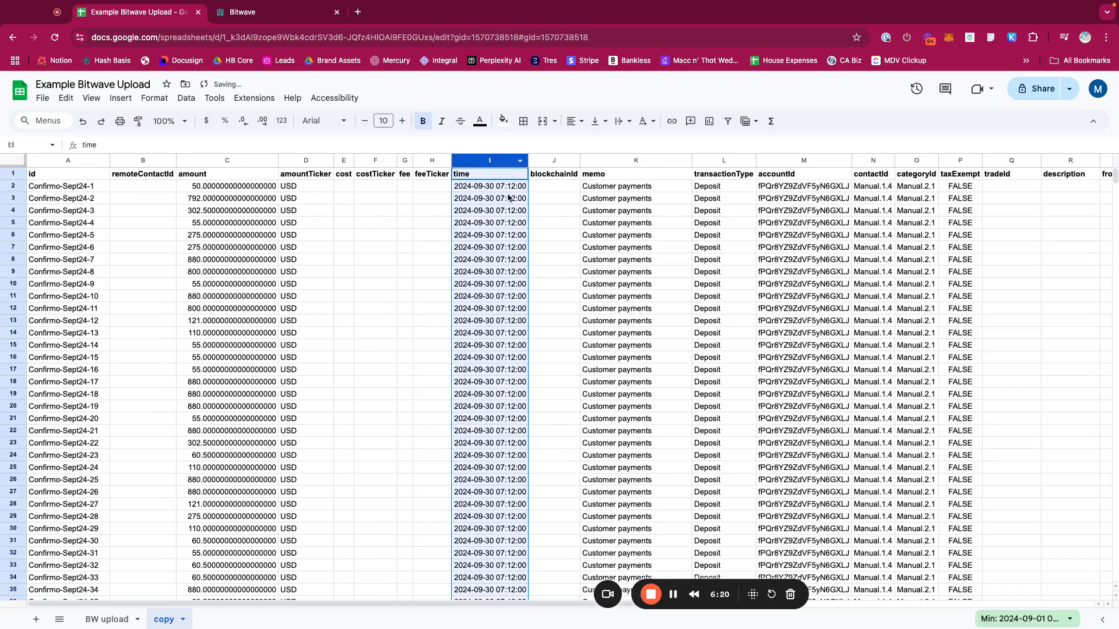
pyautogui.click(107, 619)
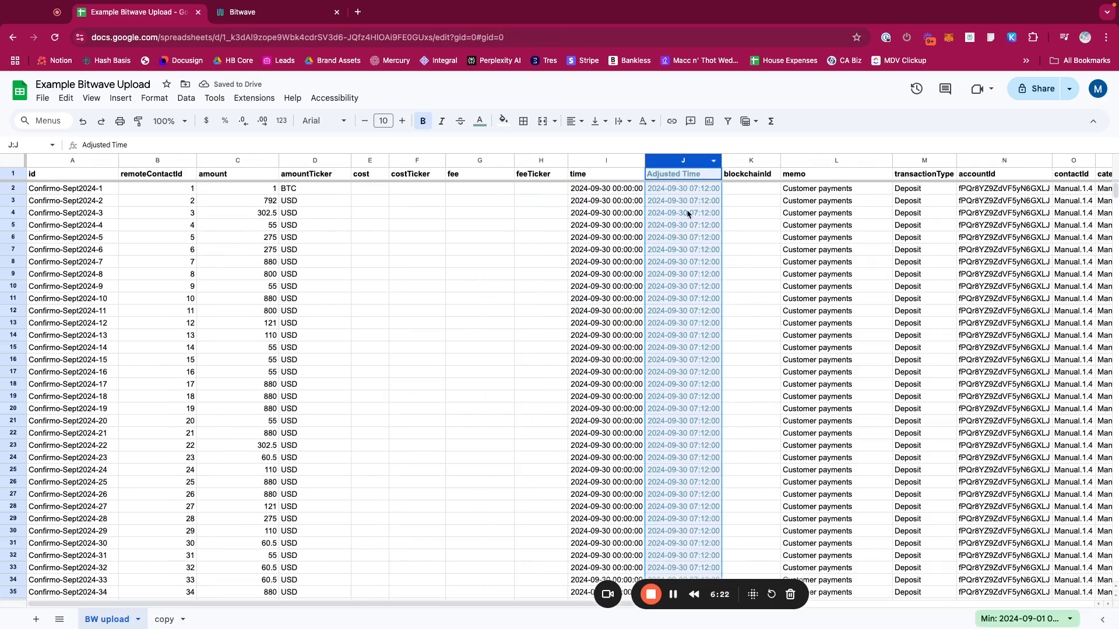
pyautogui.click(627, 191)
pyautogui.click(683, 189)
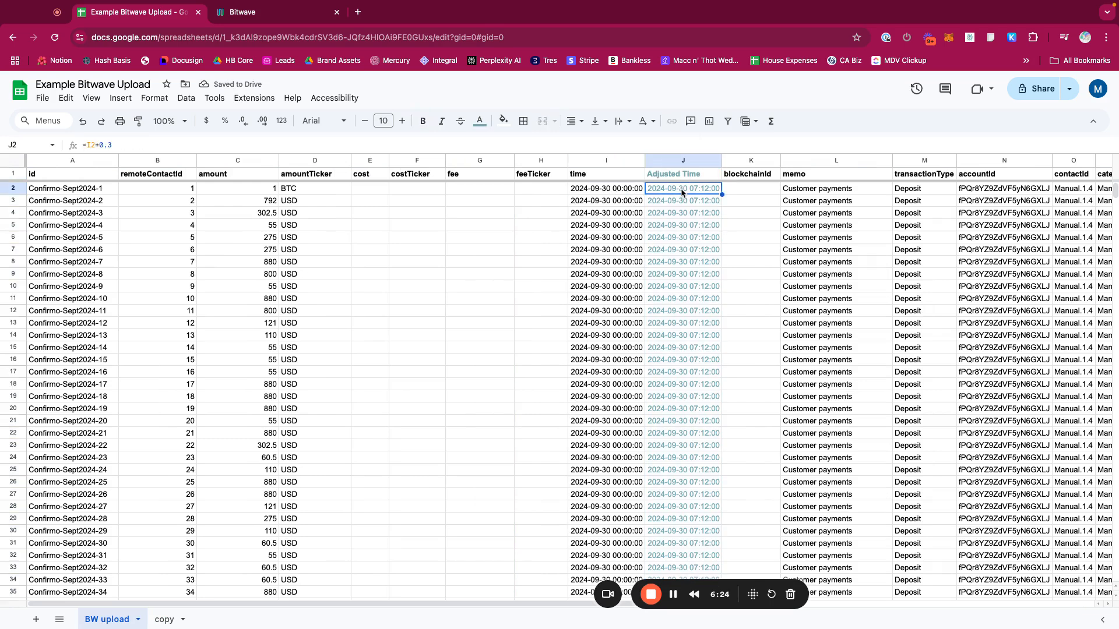
# Check the number format options for the time column and inspect its first entry alongside the first Adjusted Time entry
pyautogui.click(611, 160)
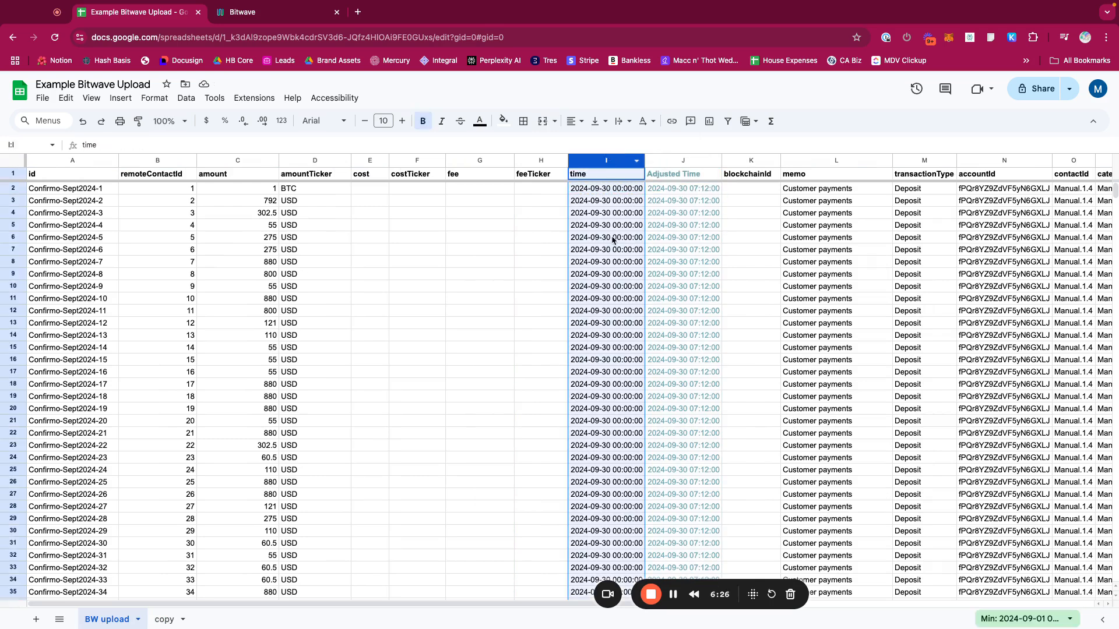
pyautogui.click(155, 97)
pyautogui.moveTo(175, 147)
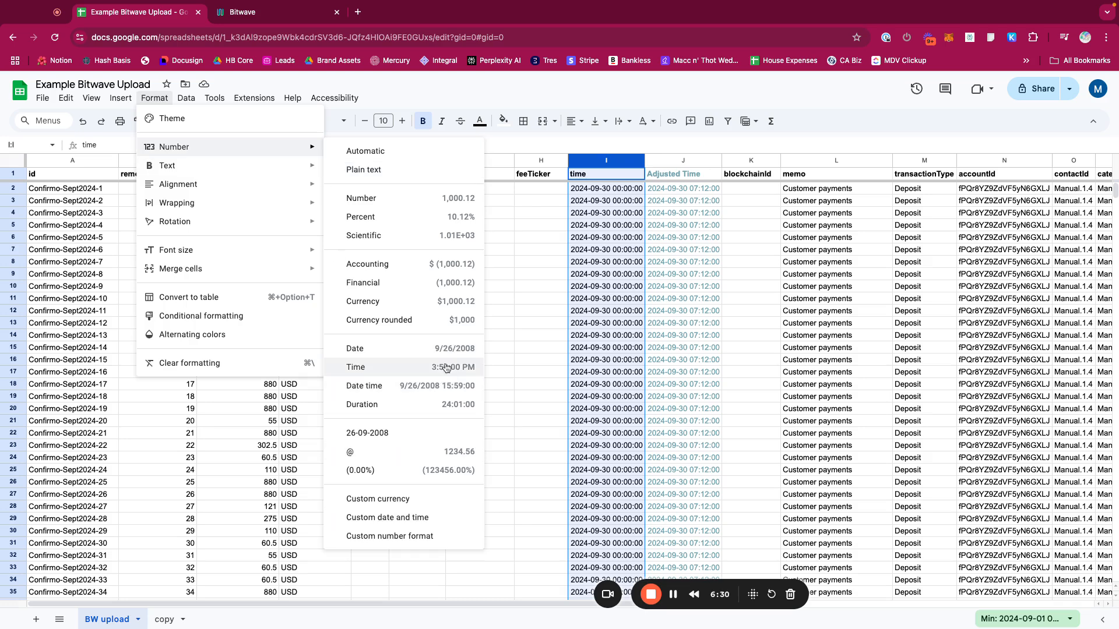
pyautogui.click(611, 190)
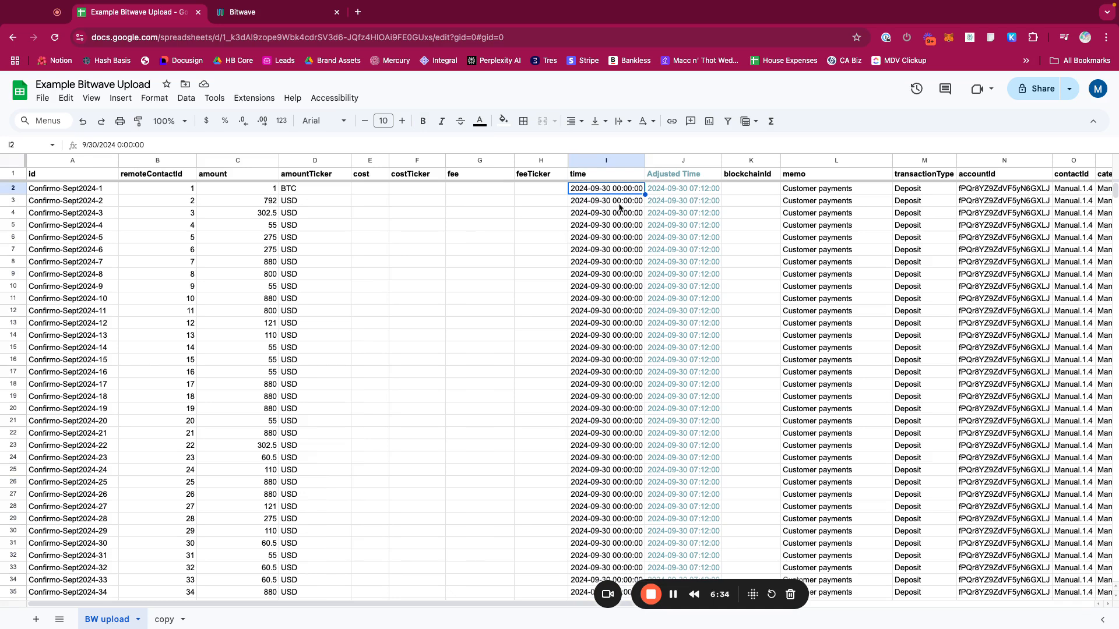
pyautogui.click(706, 193)
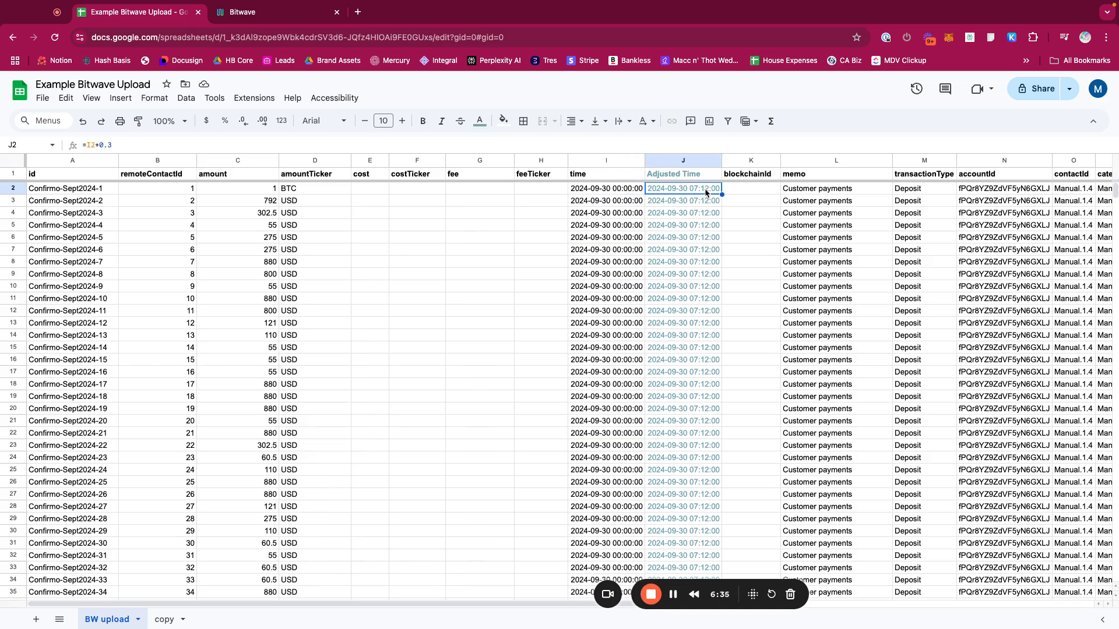
# Examine the blockchainId column and its cells in rows 2 to 9 alongside the ids of the first transactions
pyautogui.click(749, 160)
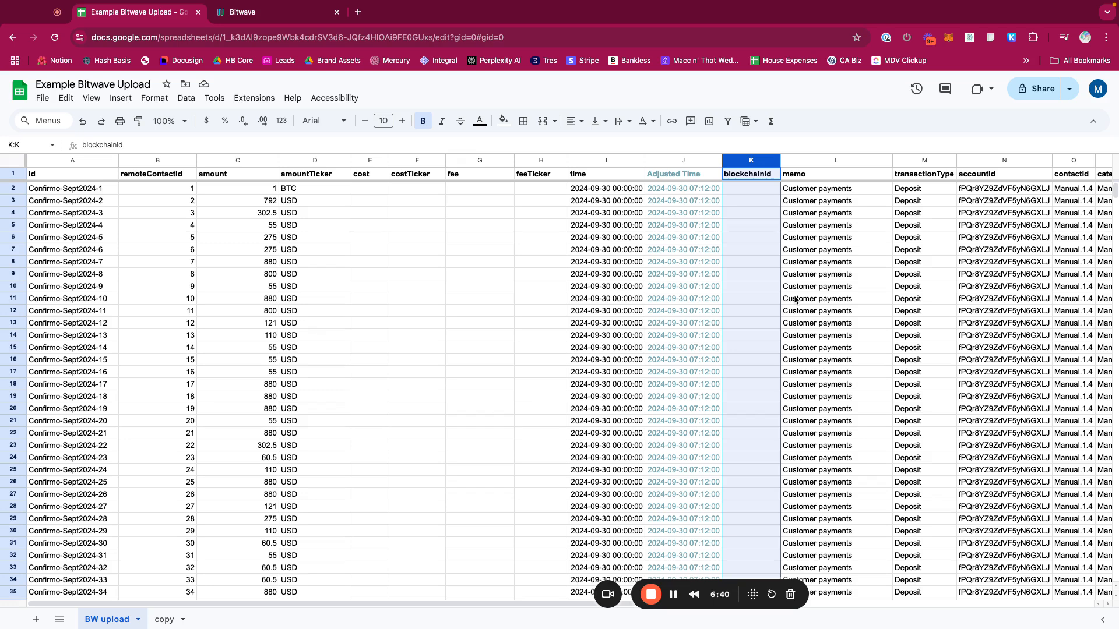
pyautogui.click(744, 190)
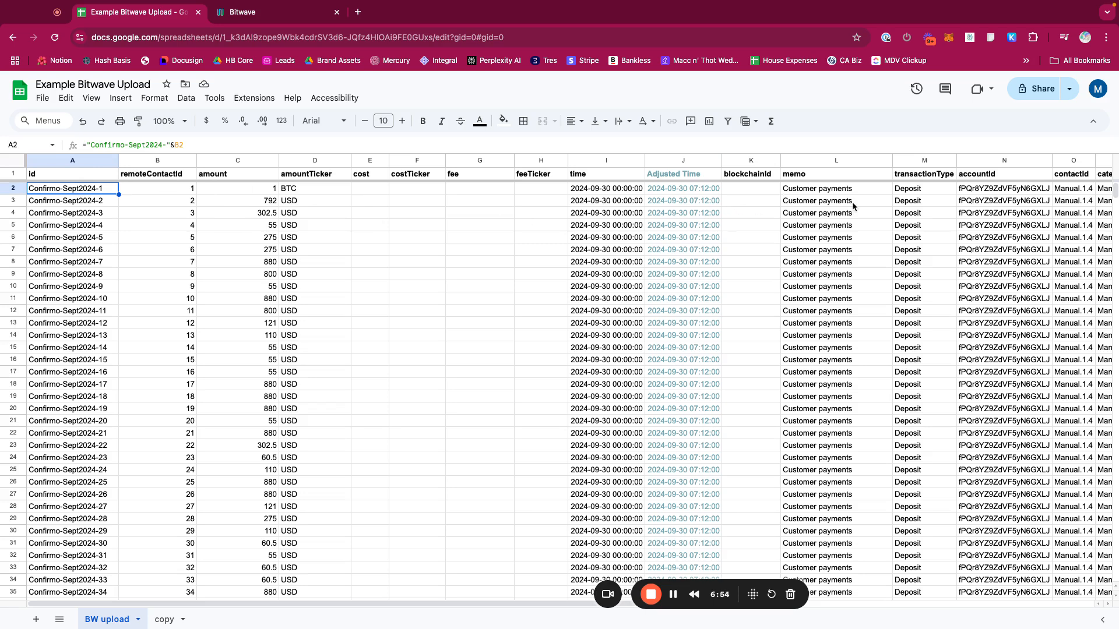
pyautogui.moveTo(767, 190); pyautogui.dragTo(756, 277)
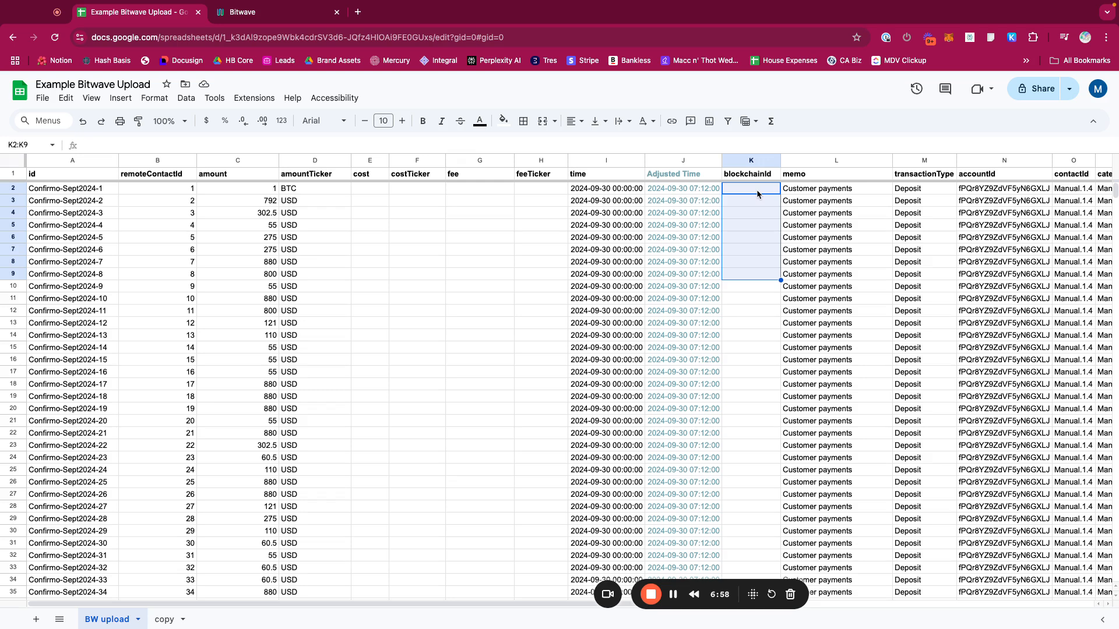
pyautogui.click(41, 189)
pyautogui.click(12, 187)
pyautogui.click(10, 201)
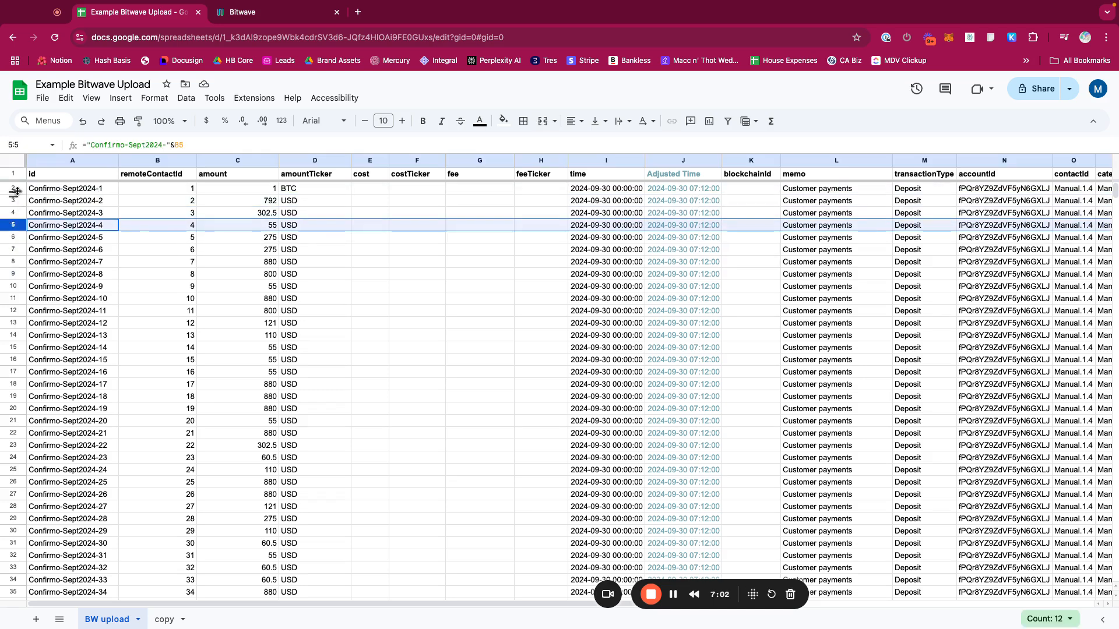
pyautogui.click(12, 188)
pyautogui.click(766, 193)
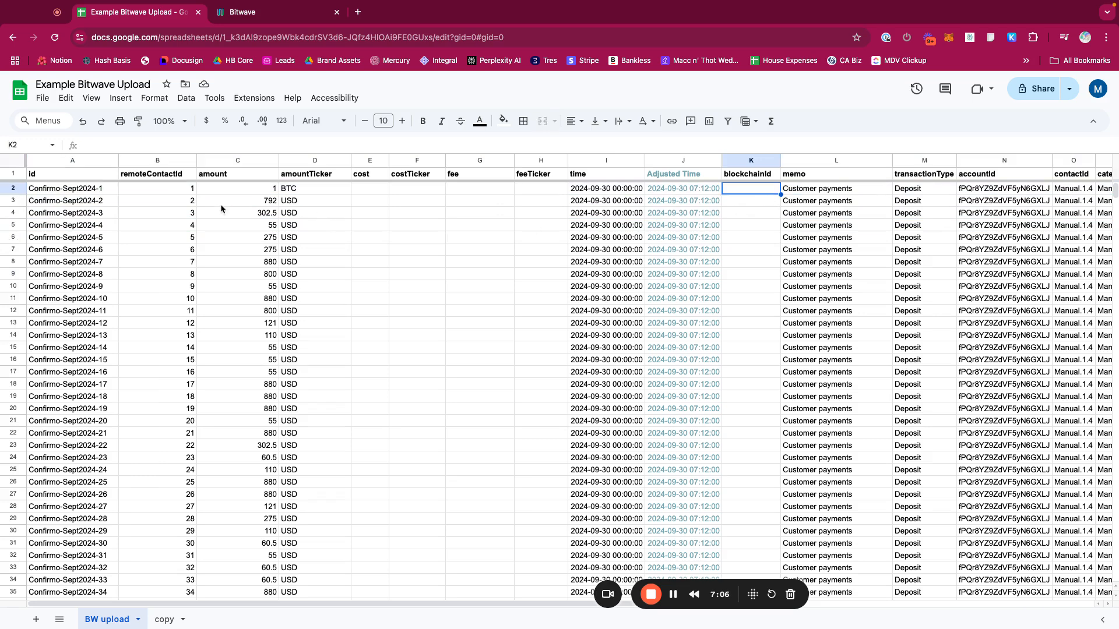
# Go through the remoteContactId entries row by row down to row 10 to examine their numbering formulas
pyautogui.click(172, 162)
pyautogui.click(171, 185)
pyautogui.press('Down')
pyautogui.press('Down')
pyautogui.press('Down')
pyautogui.press('Down')
pyautogui.press('Down')
pyautogui.press('Down')
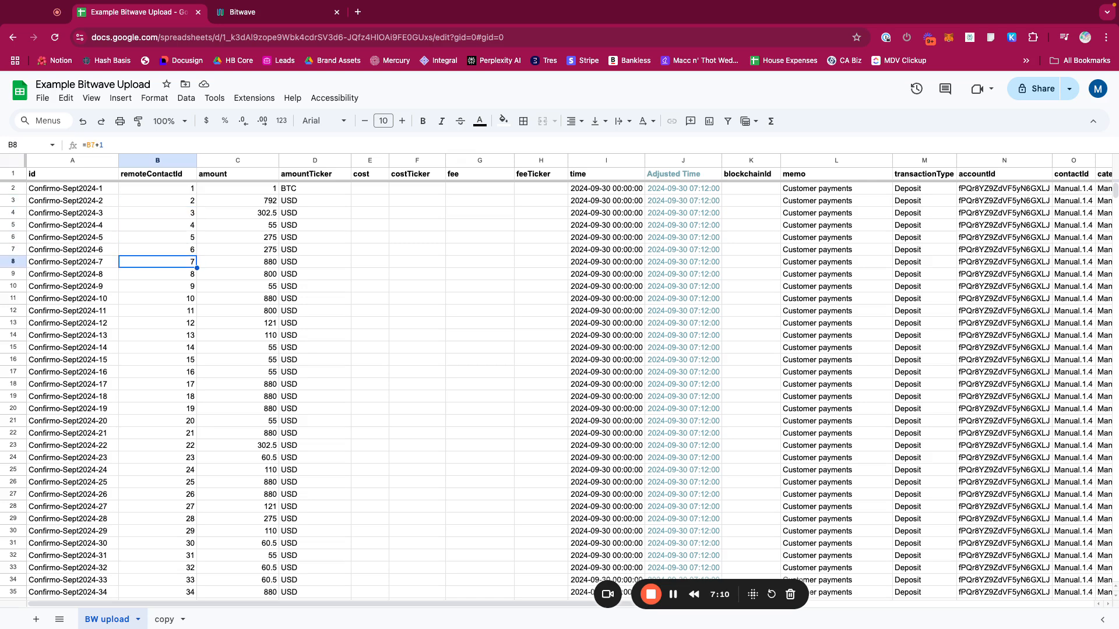
pyautogui.press('Down')
pyautogui.press('Down')
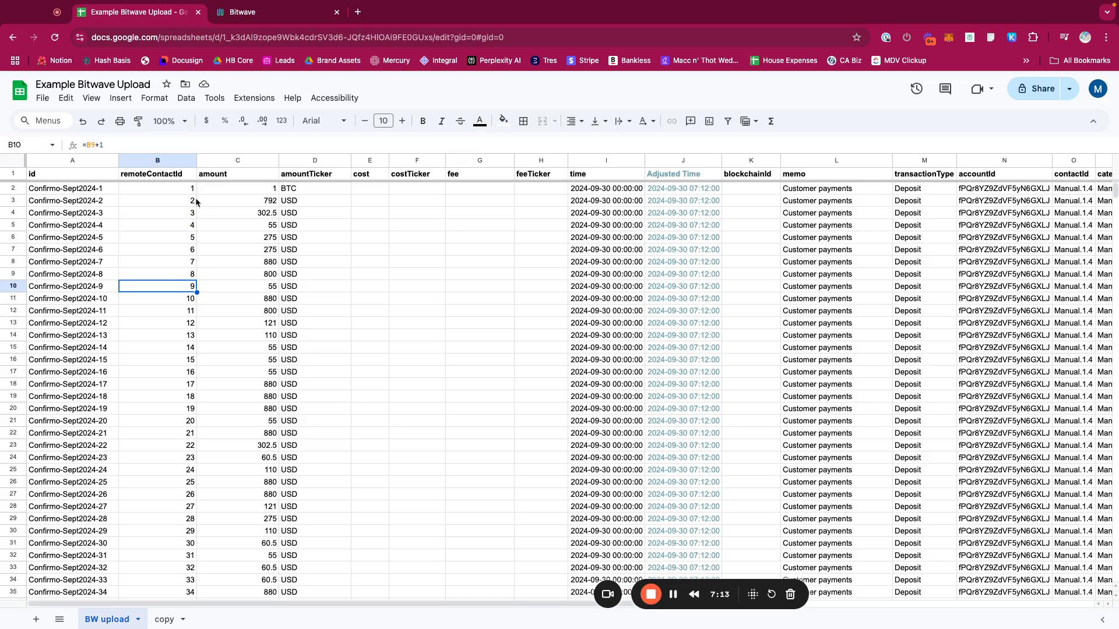
# Widen the blockchainId column slightly and review the memo column, including its entry in row 4
pyautogui.click(733, 189)
pyautogui.moveTo(781, 160); pyautogui.dragTo(788, 159)
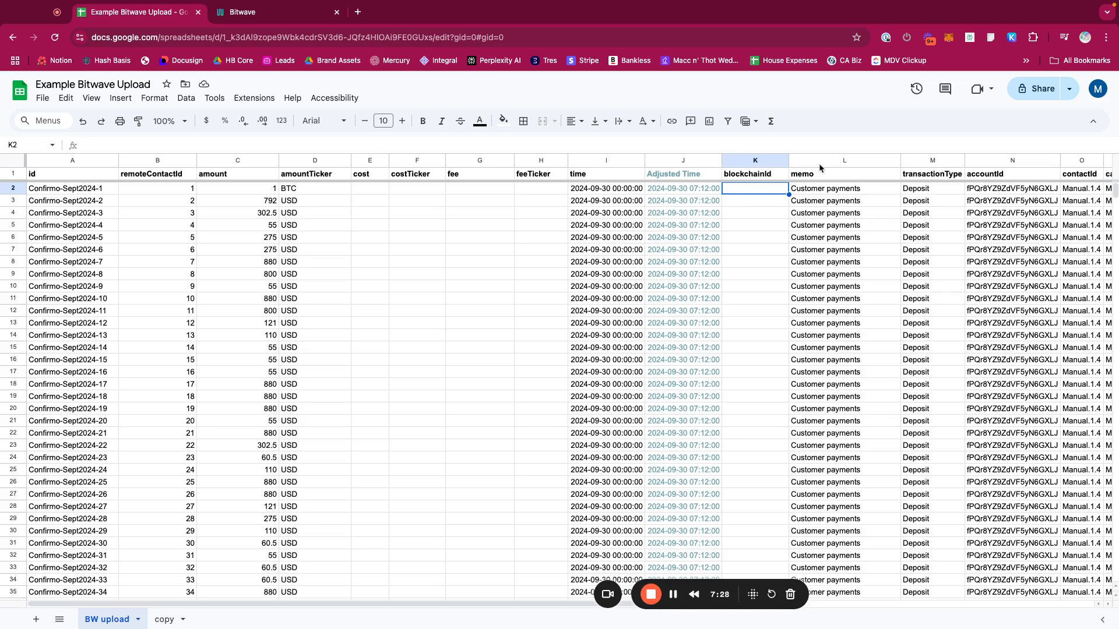
pyautogui.click(848, 163)
pyautogui.moveTo(690, 582); pyautogui.dragTo(525, 576)
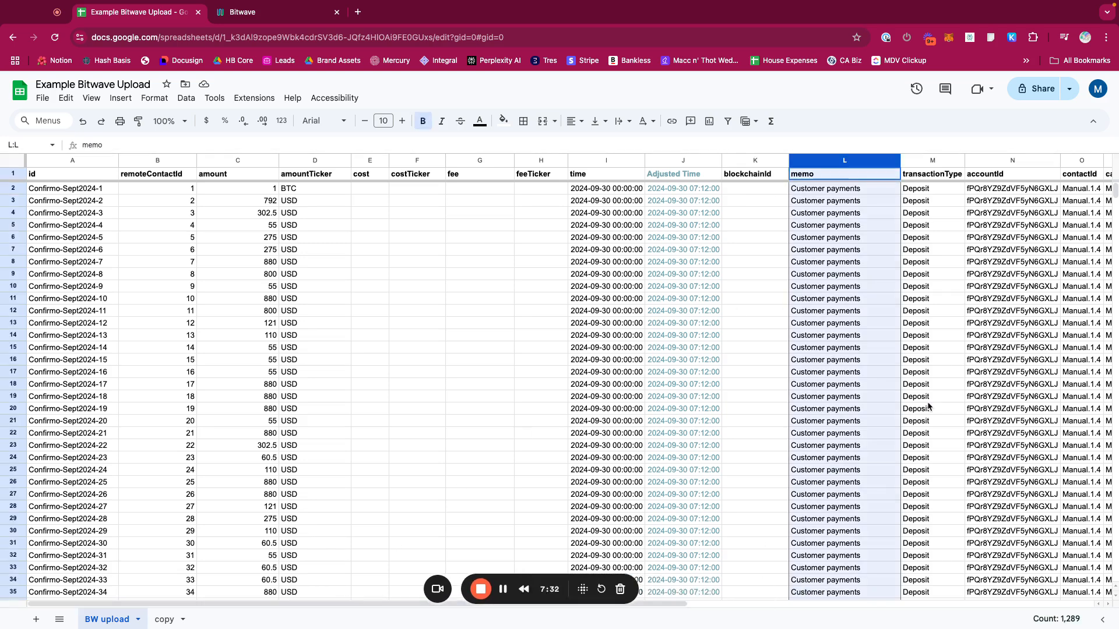
pyautogui.click(821, 211)
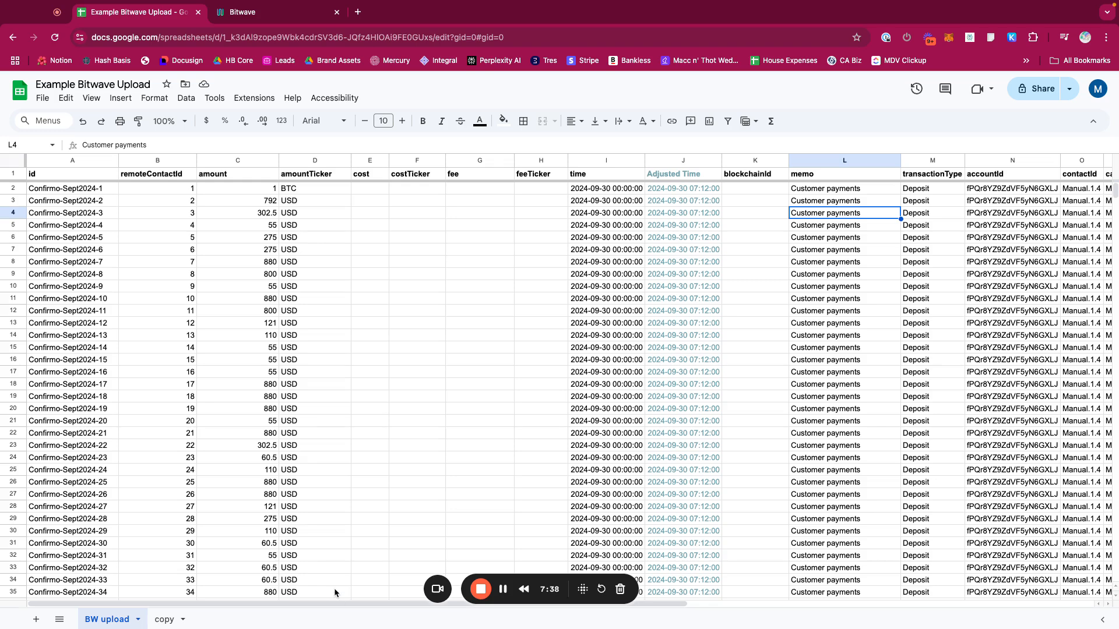
# Select the transactionType column and widen it slightly
pyautogui.moveTo(320, 605); pyautogui.dragTo(541, 606)
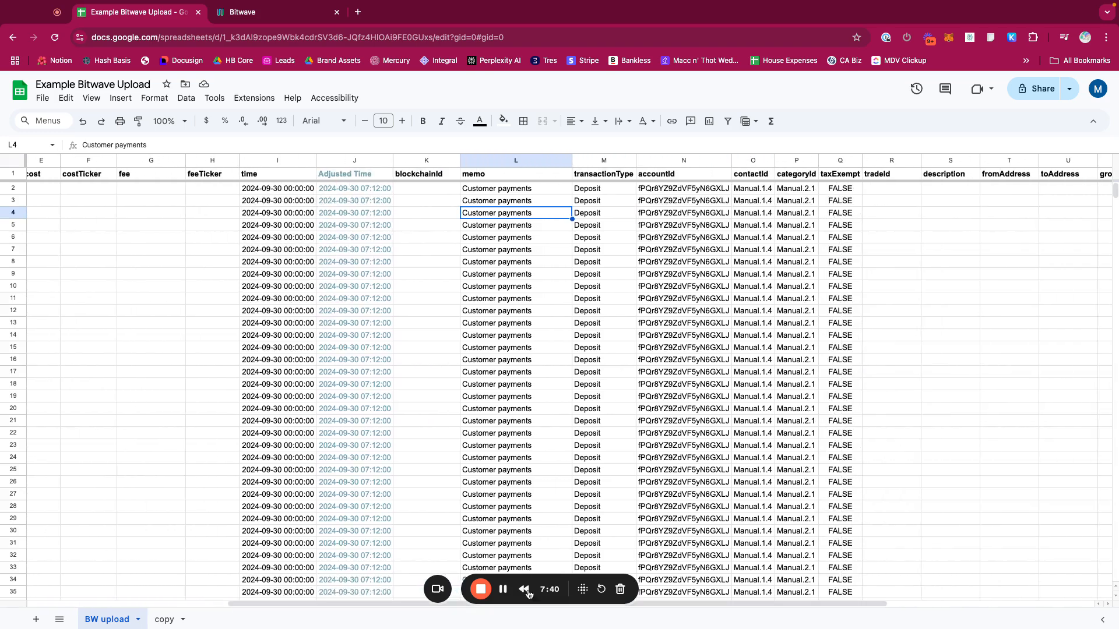
pyautogui.click(604, 161)
pyautogui.moveTo(635, 161); pyautogui.dragTo(645, 162)
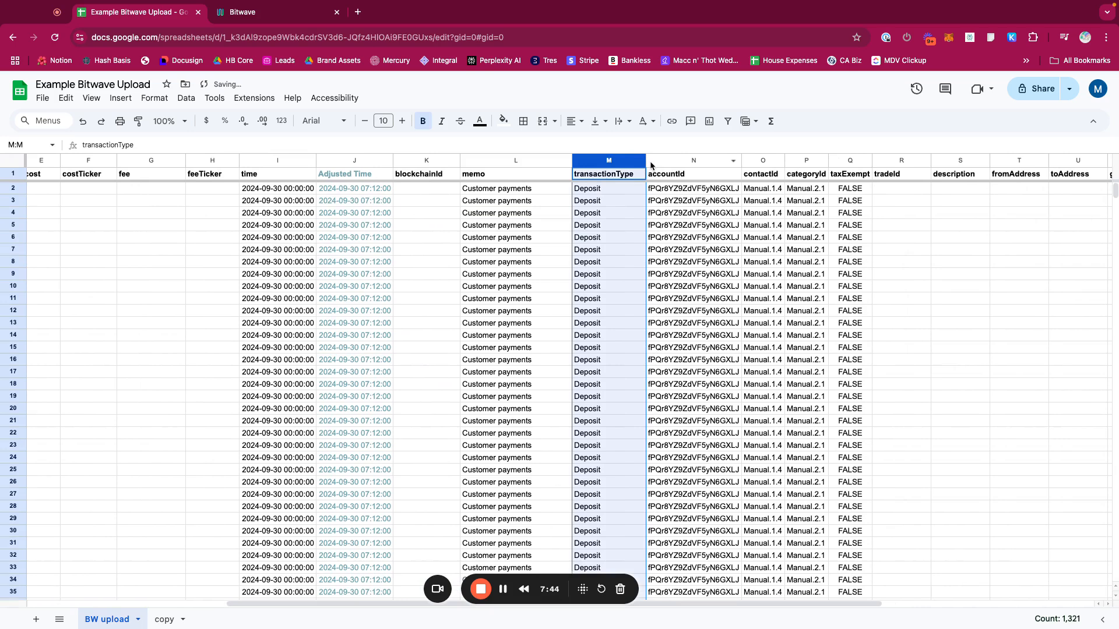
# List the distinct values of the transactionType column with a temporary filter and remove the filter again
pyautogui.click(620, 211)
pyautogui.click(606, 161)
pyautogui.click(727, 120)
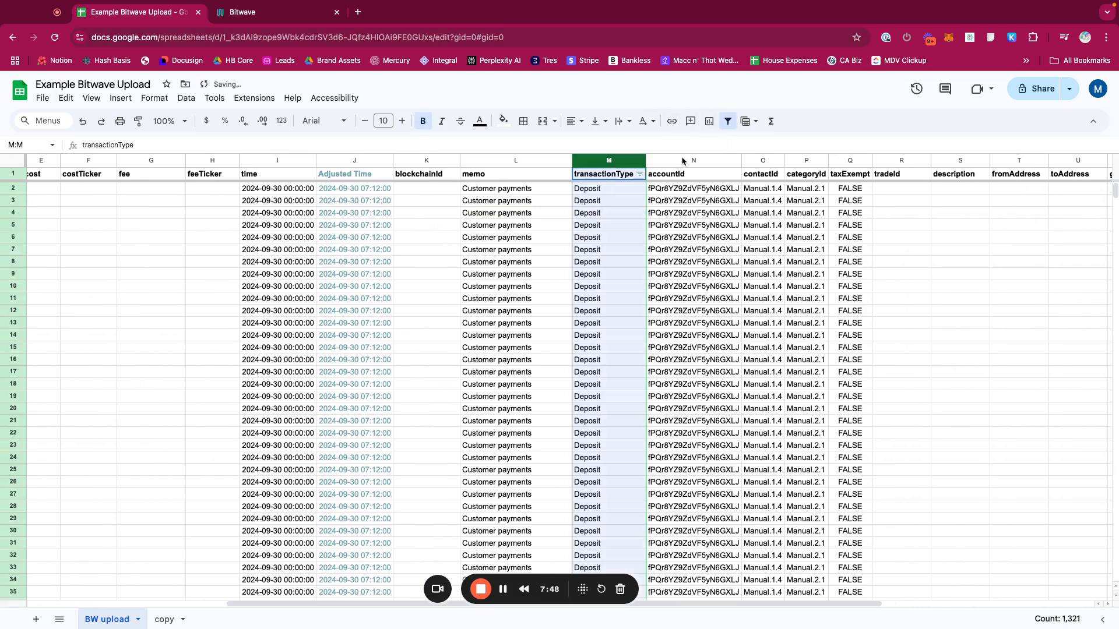
pyautogui.click(640, 174)
pyautogui.scroll(-1, 564, 382)
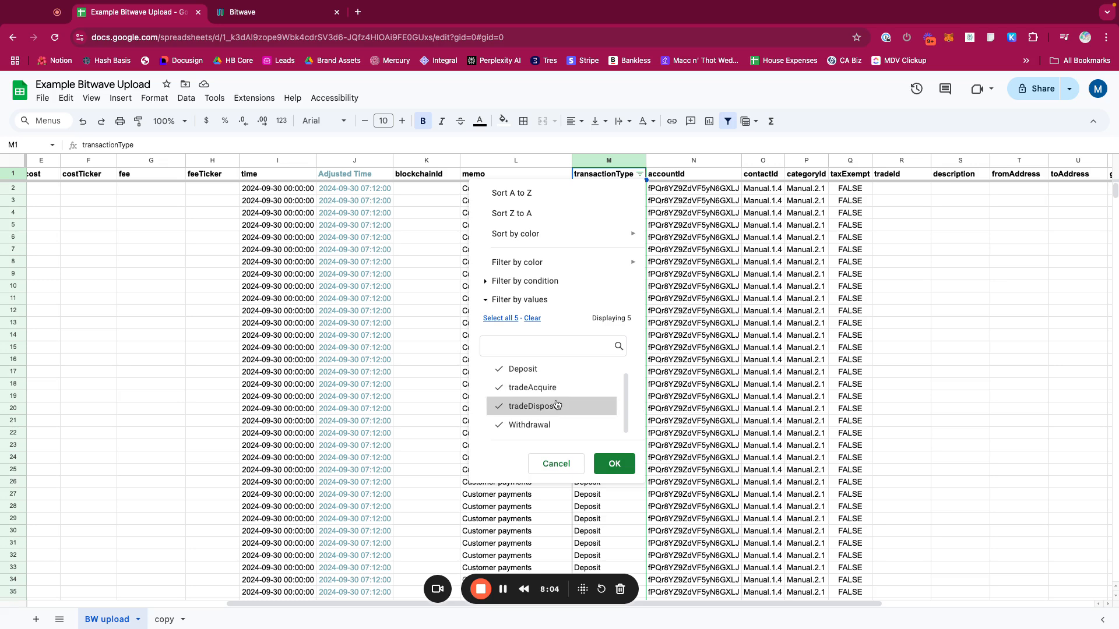
pyautogui.click(653, 299)
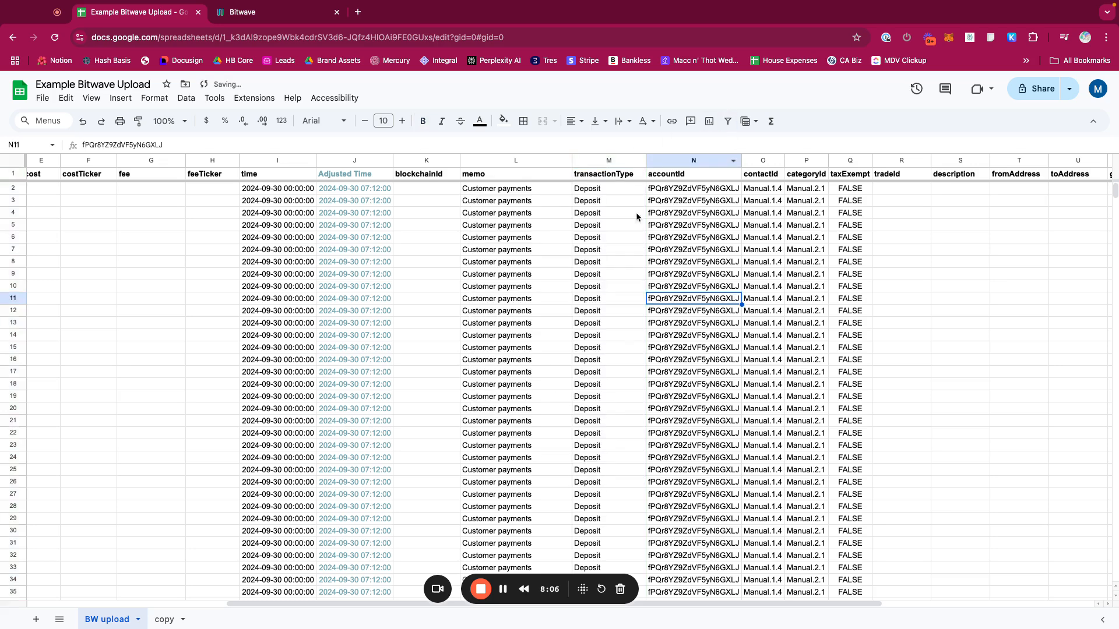
# Widen the transactionType column further and select the whole column
pyautogui.moveTo(646, 161); pyautogui.dragTo(662, 161)
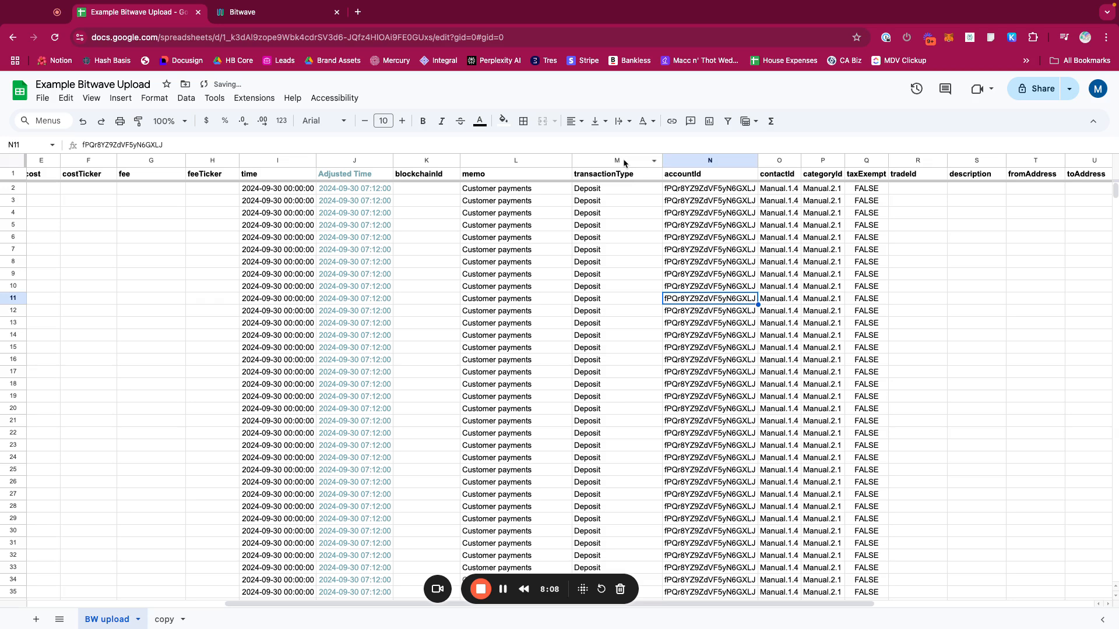
pyautogui.click(641, 266)
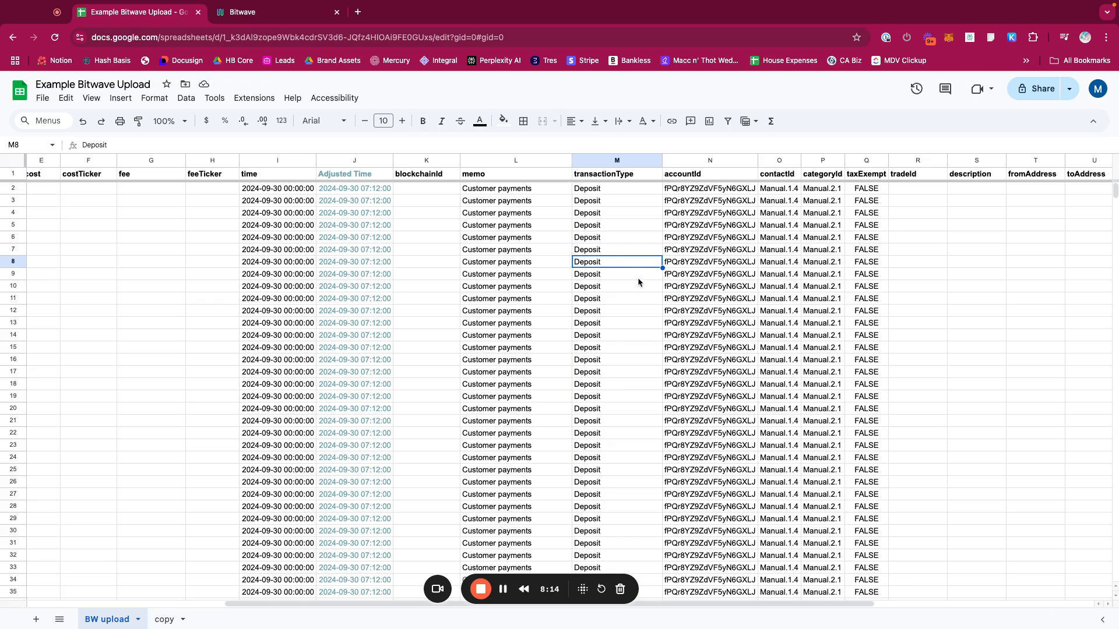
pyautogui.click(622, 162)
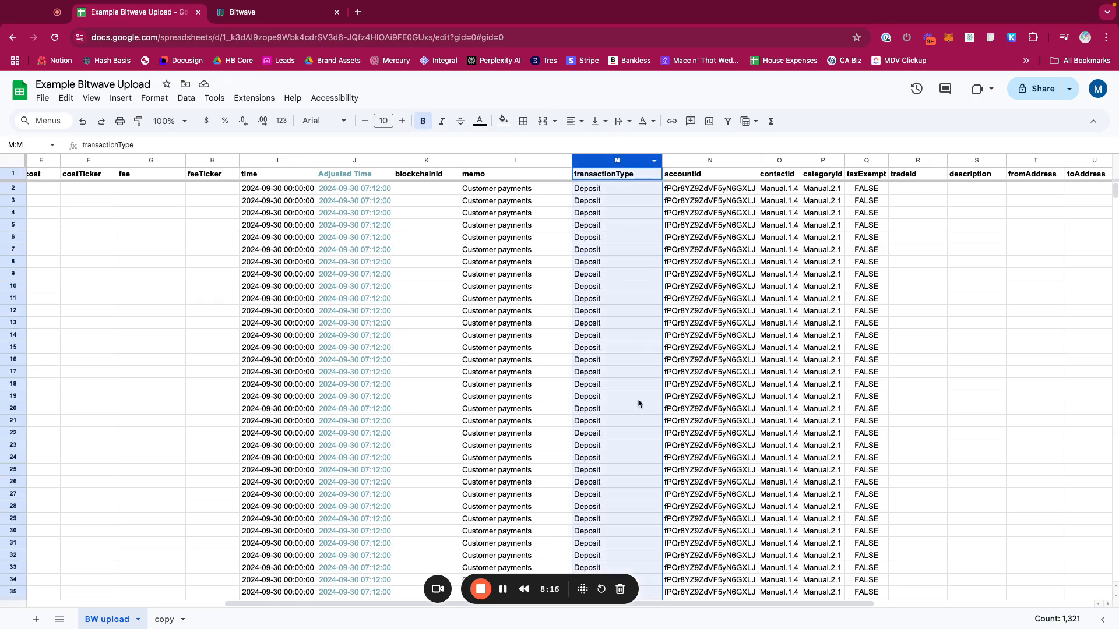
# Compare the first memo and transactionType entries and return to the transactionType in row 2
pyautogui.click(609, 226)
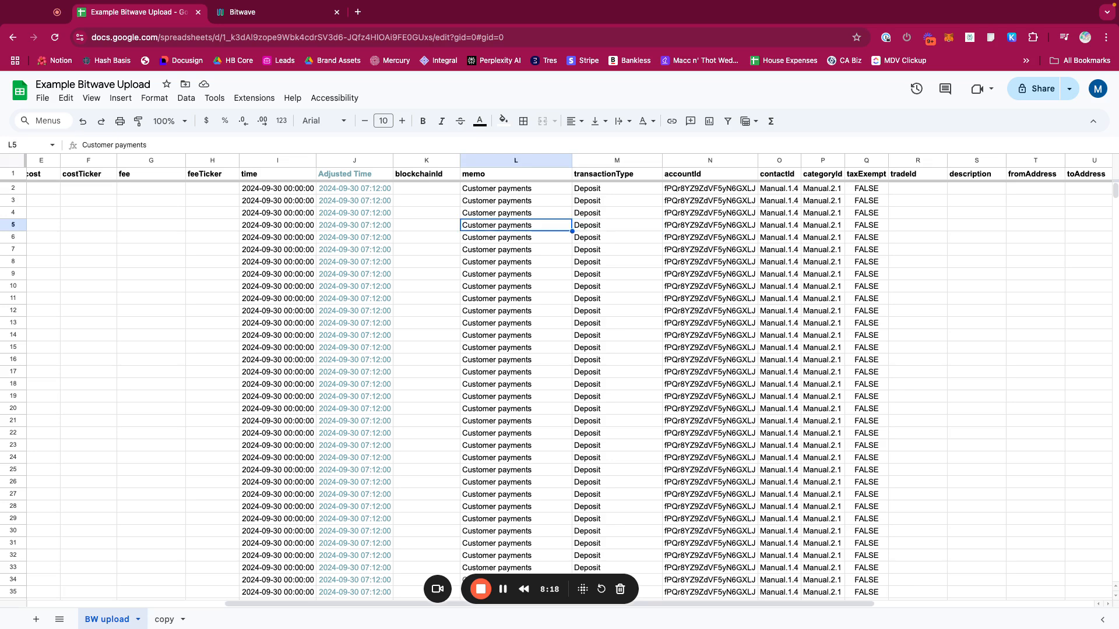
pyautogui.press('Up')
pyautogui.press('Up')
pyautogui.press('Up')
pyautogui.press('Down')
pyautogui.press('Down')
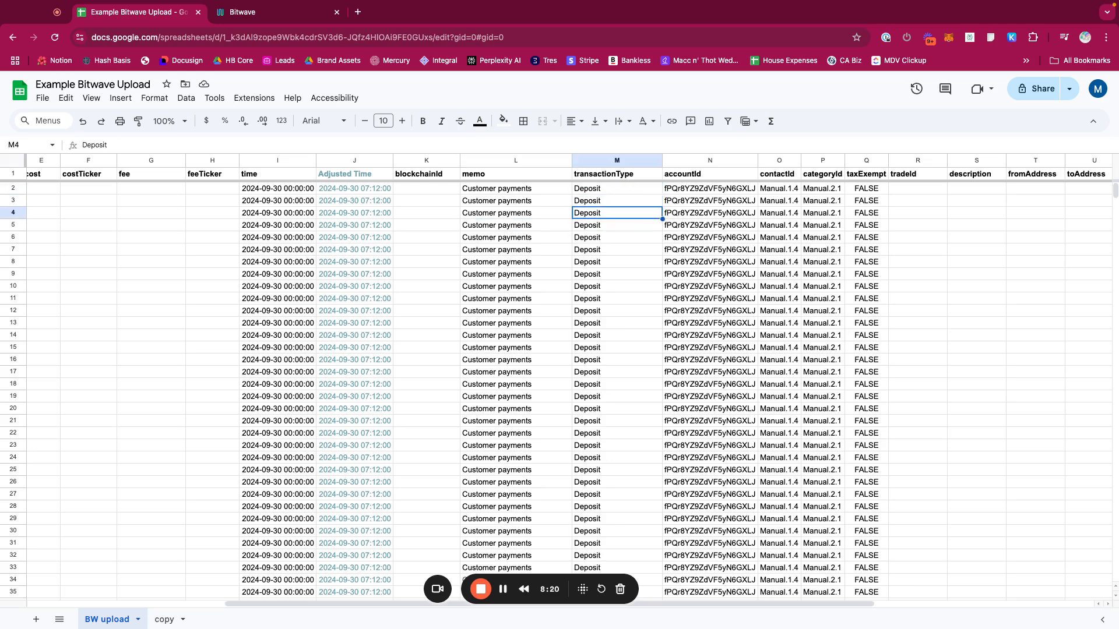
pyautogui.click(618, 160)
pyautogui.hscroll(-2, 637, 188)
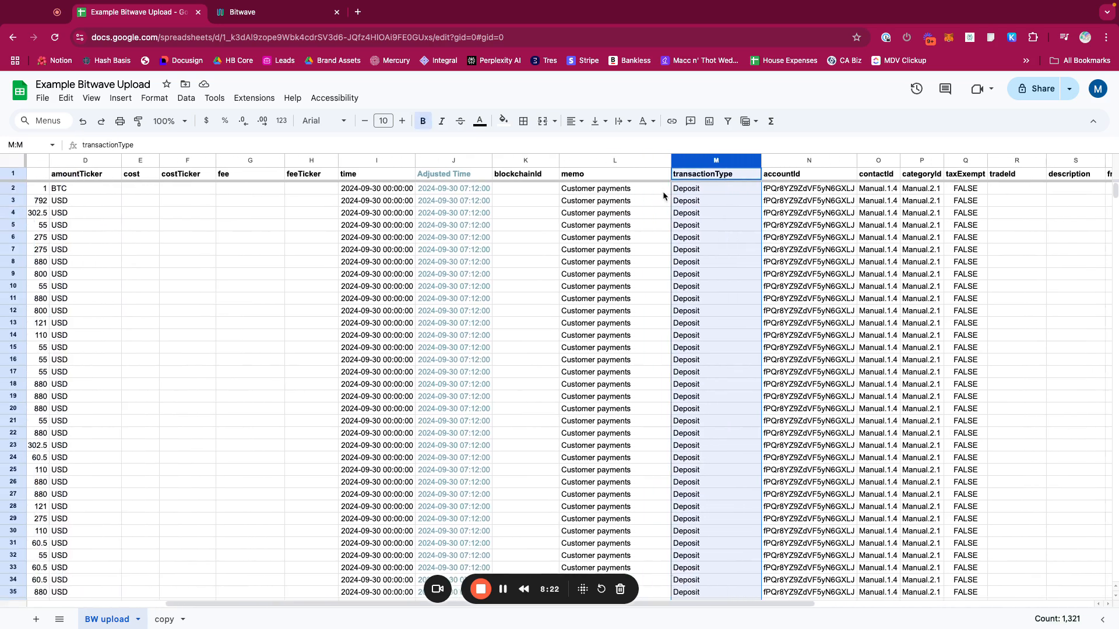
pyautogui.press('Down')
# Inspect the accountId value of the first transaction and of the rows just below it
pyautogui.moveTo(554, 578); pyautogui.dragTo(750, 560)
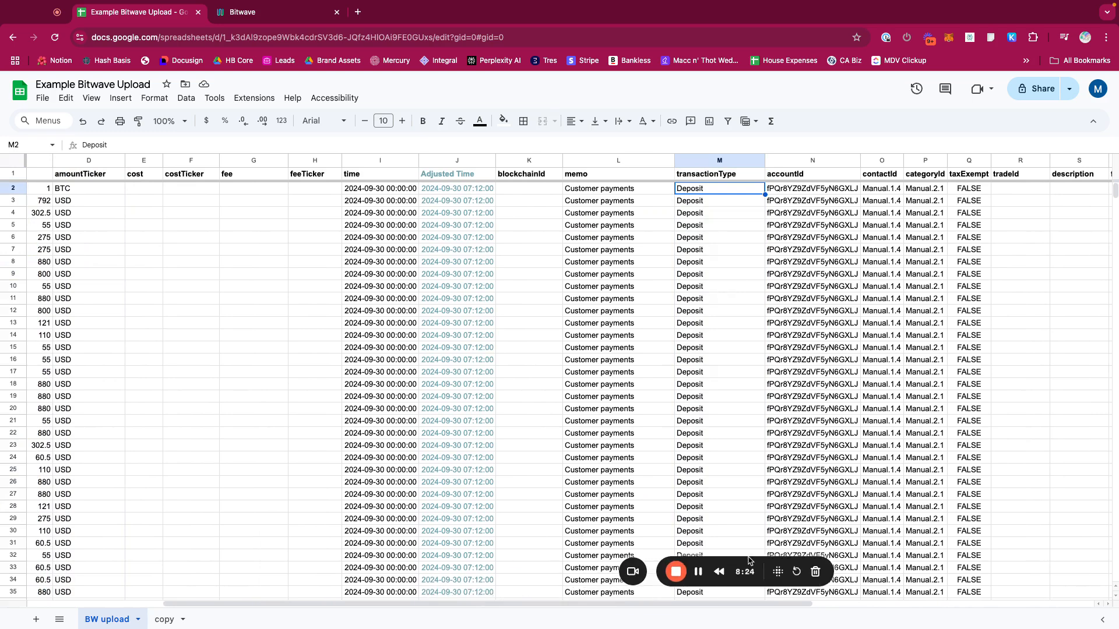
pyautogui.moveTo(592, 599); pyautogui.dragTo(456, 566)
pyautogui.click(640, 173)
pyautogui.click(643, 189)
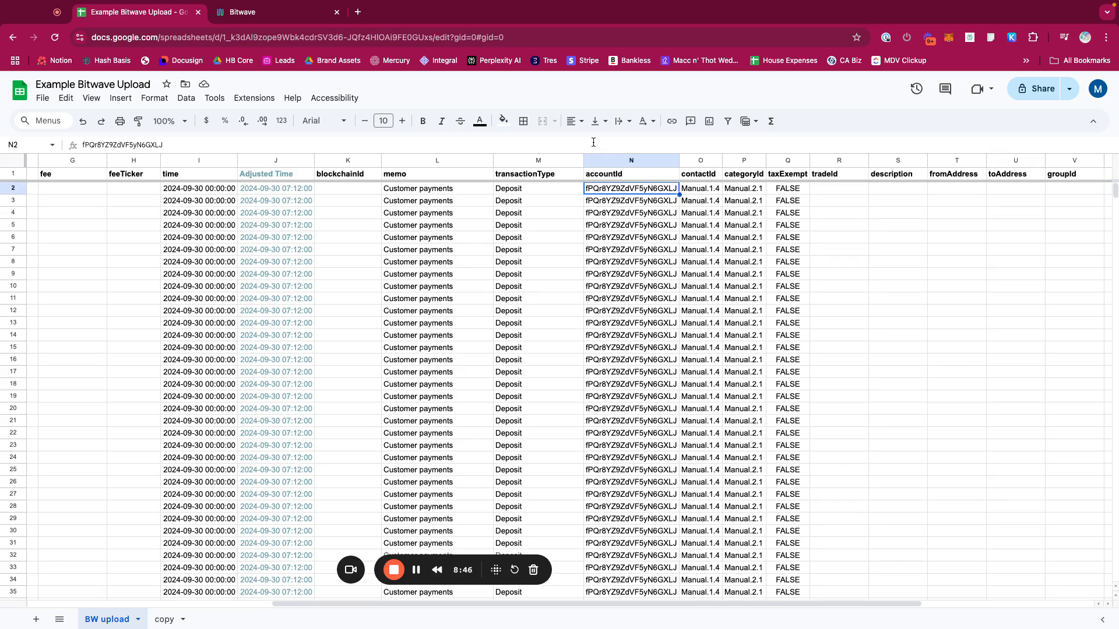
pyautogui.doubleClick(645, 188)
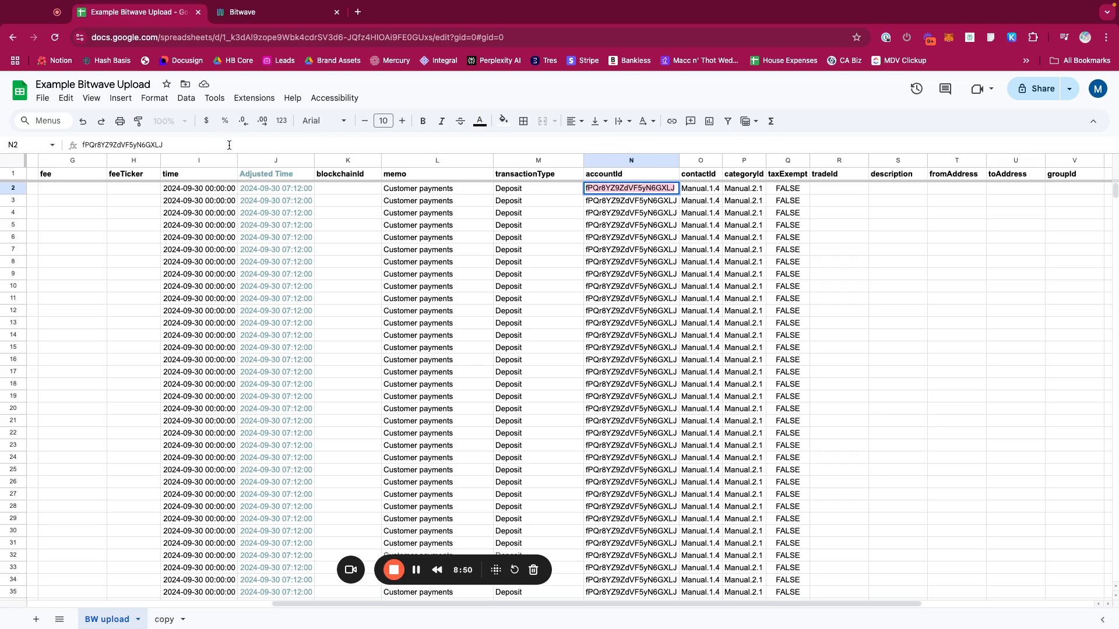
pyautogui.click(598, 224)
pyautogui.click(612, 202)
pyautogui.click(615, 188)
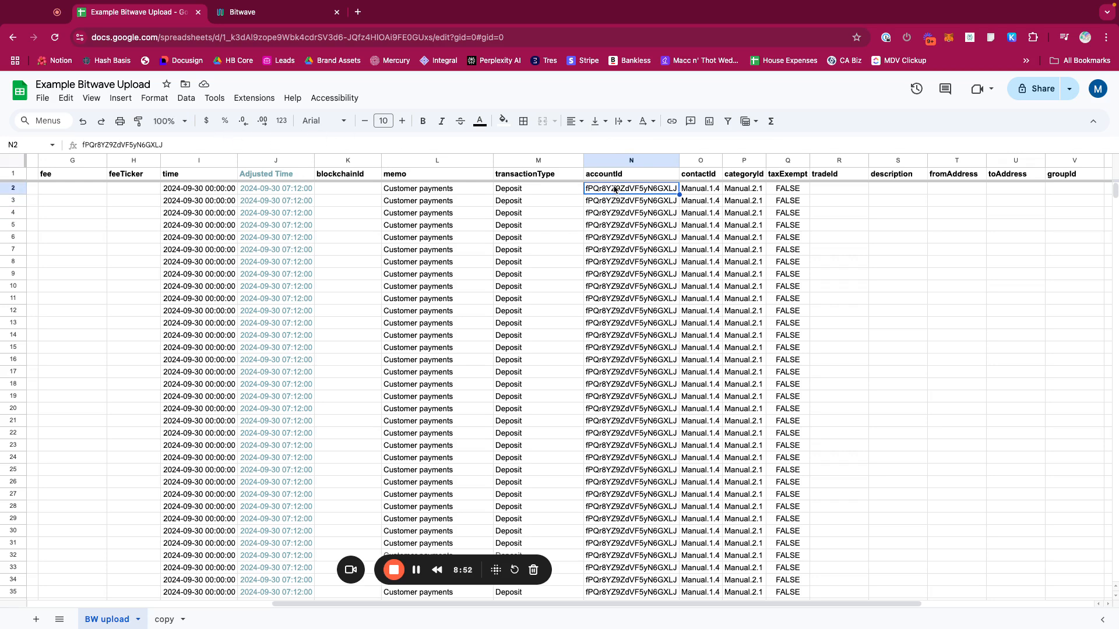
# Select the accountId entries of the deposits from row 2 to row 628 and return to the first entry
pyautogui.press('super+shift+Down')
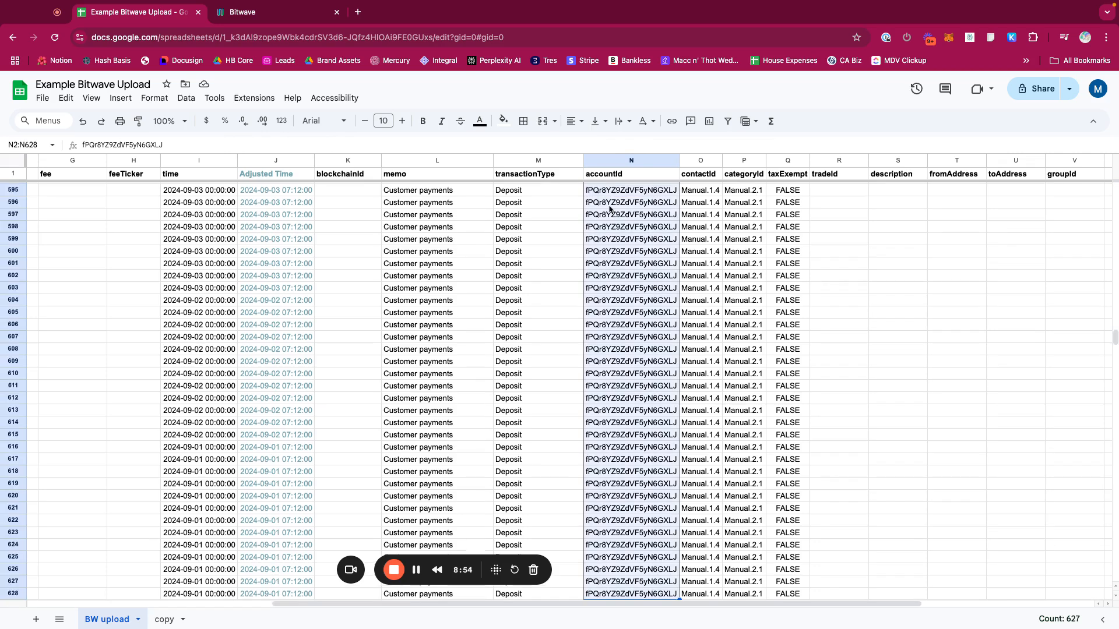
pyautogui.hscroll(-1, 750, 479)
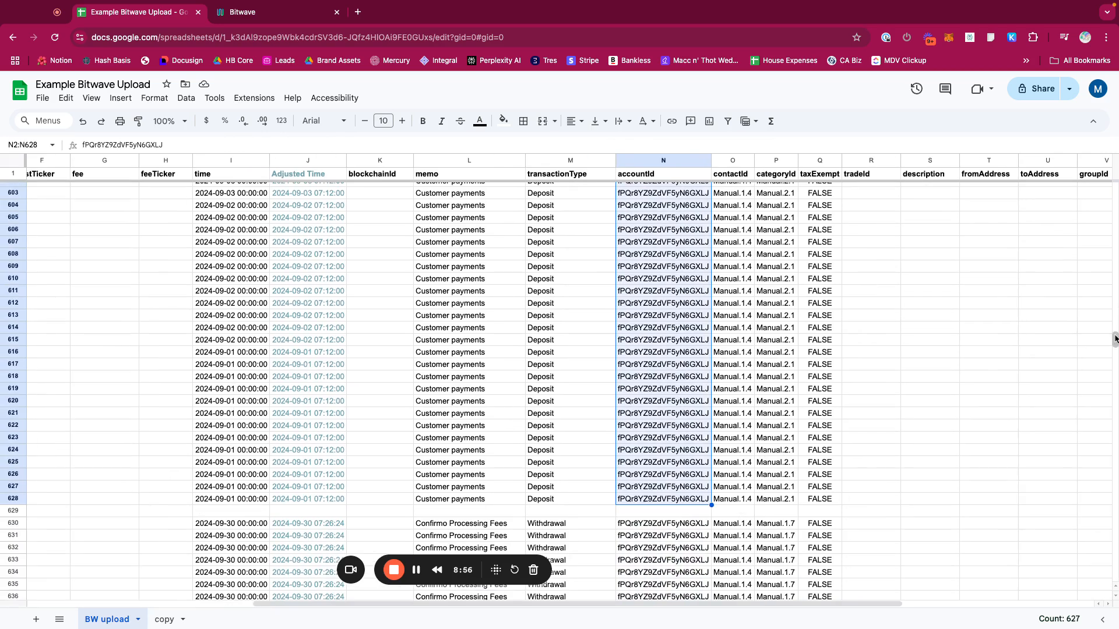
pyautogui.moveTo(1115, 340); pyautogui.dragTo(1115, 192)
pyautogui.click(699, 194)
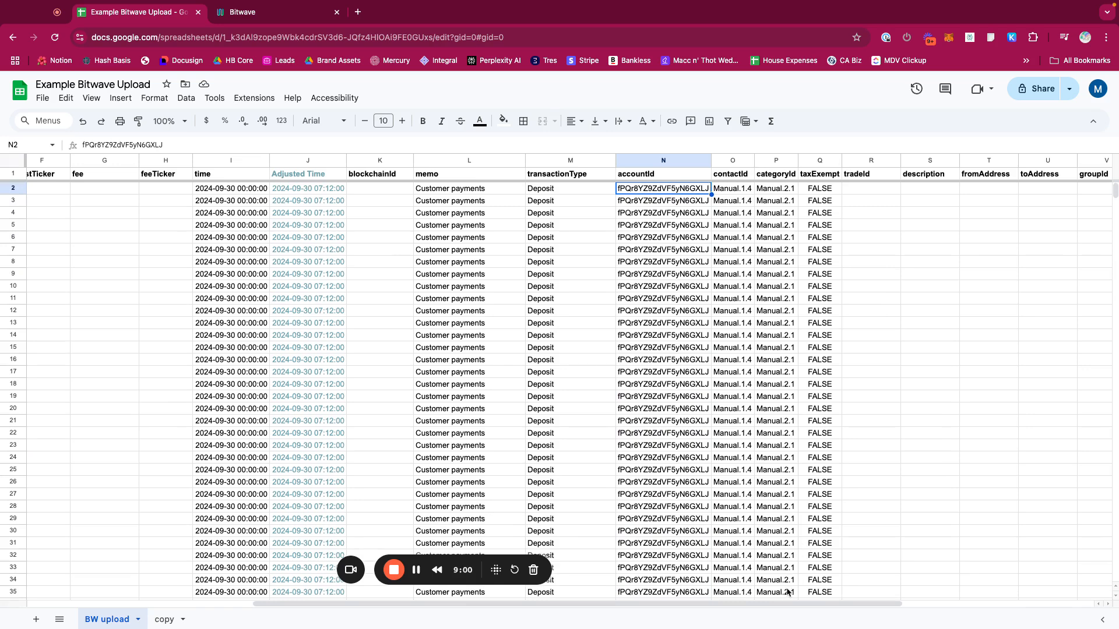
# Examine the contactId and categoryId columns together, checking the contactId entry in row 3
pyautogui.moveTo(784, 605); pyautogui.dragTo(833, 605)
pyautogui.moveTo(651, 162); pyautogui.dragTo(695, 161)
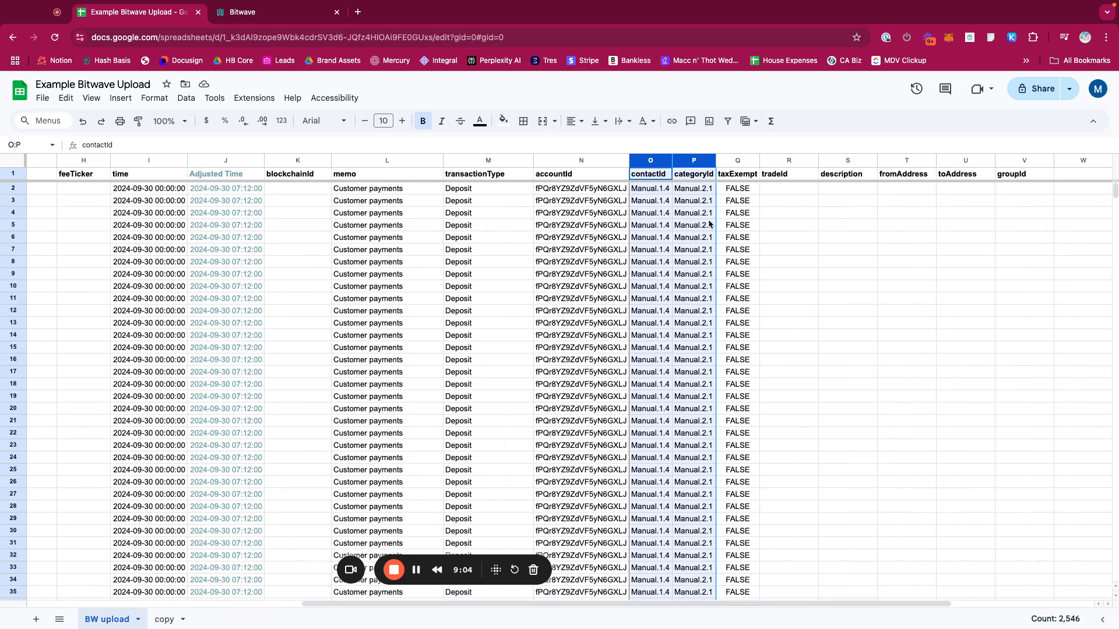
pyautogui.click(667, 200)
pyautogui.moveTo(480, 560); pyautogui.dragTo(950, 594)
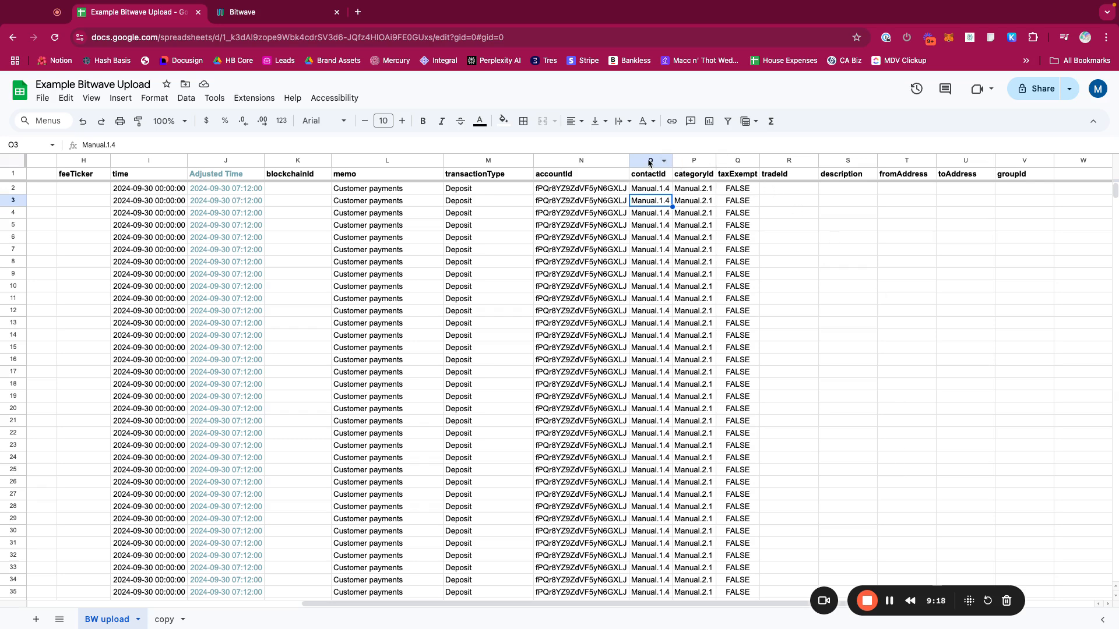
pyautogui.moveTo(650, 161); pyautogui.dragTo(695, 162)
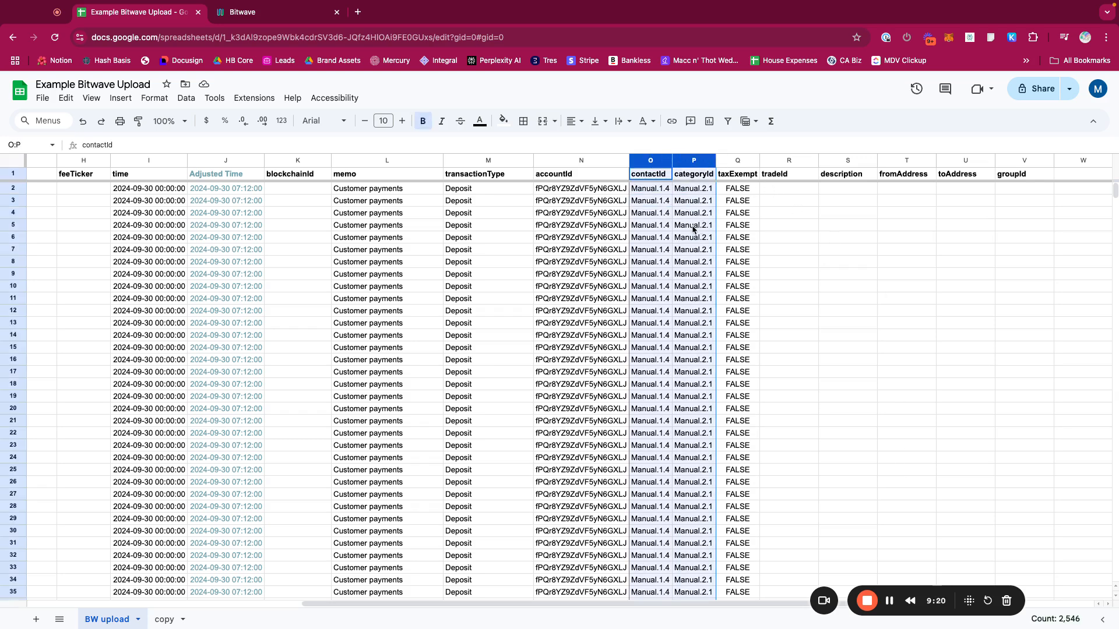
# Check the first transaction's contact, account and category ids, and view the Bitwave ID column in Bitwave's Categories list
pyautogui.click(660, 189)
pyautogui.click(612, 175)
pyautogui.click(601, 192)
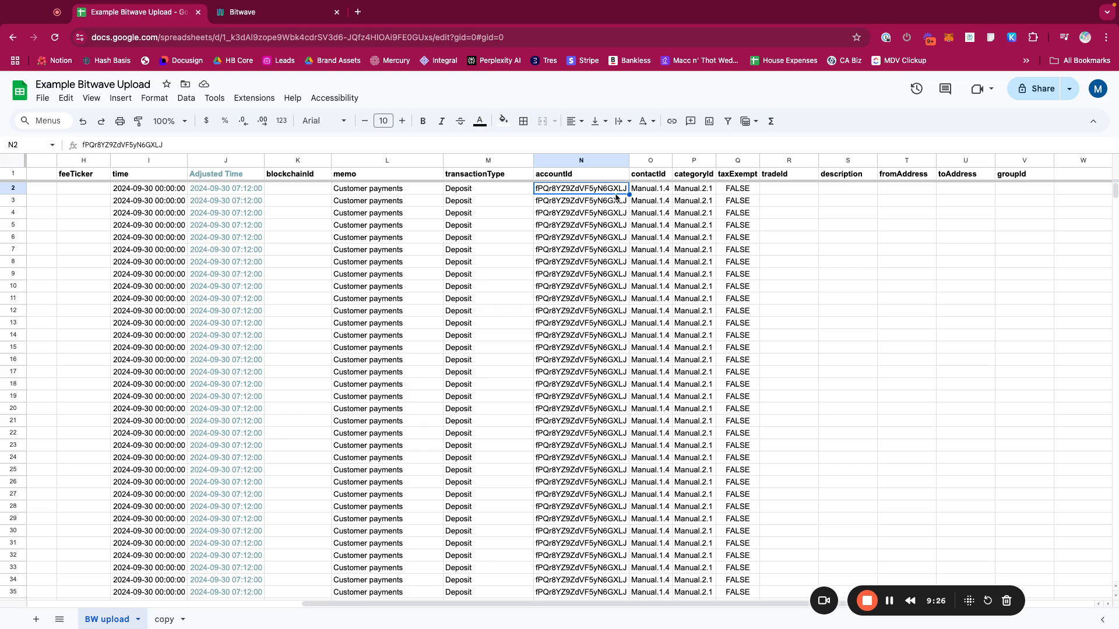
pyautogui.click(647, 191)
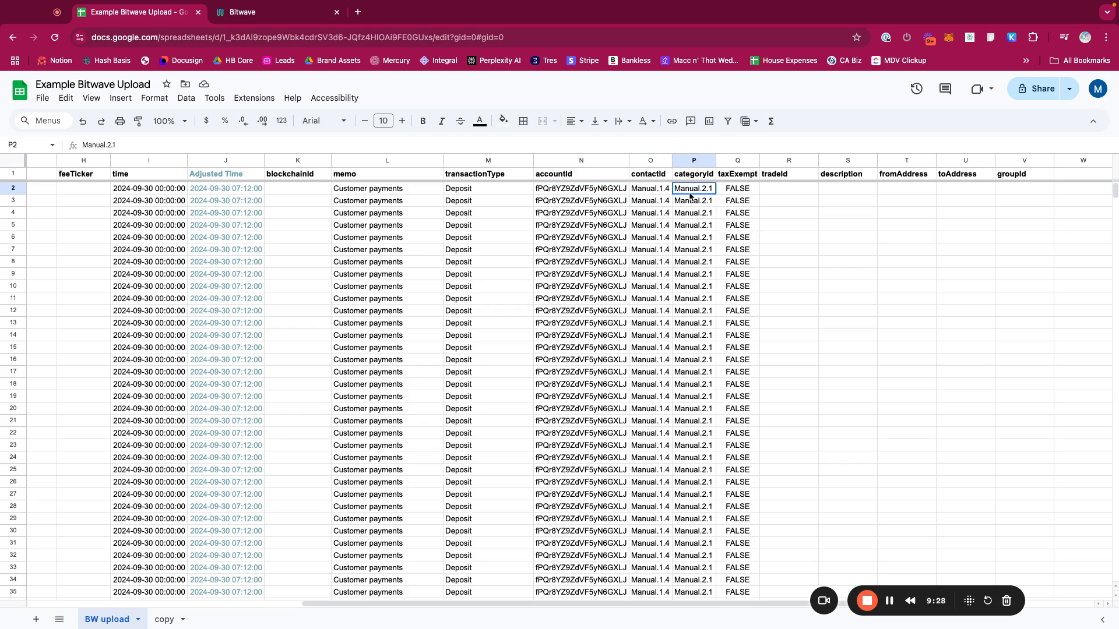
pyautogui.click(288, 14)
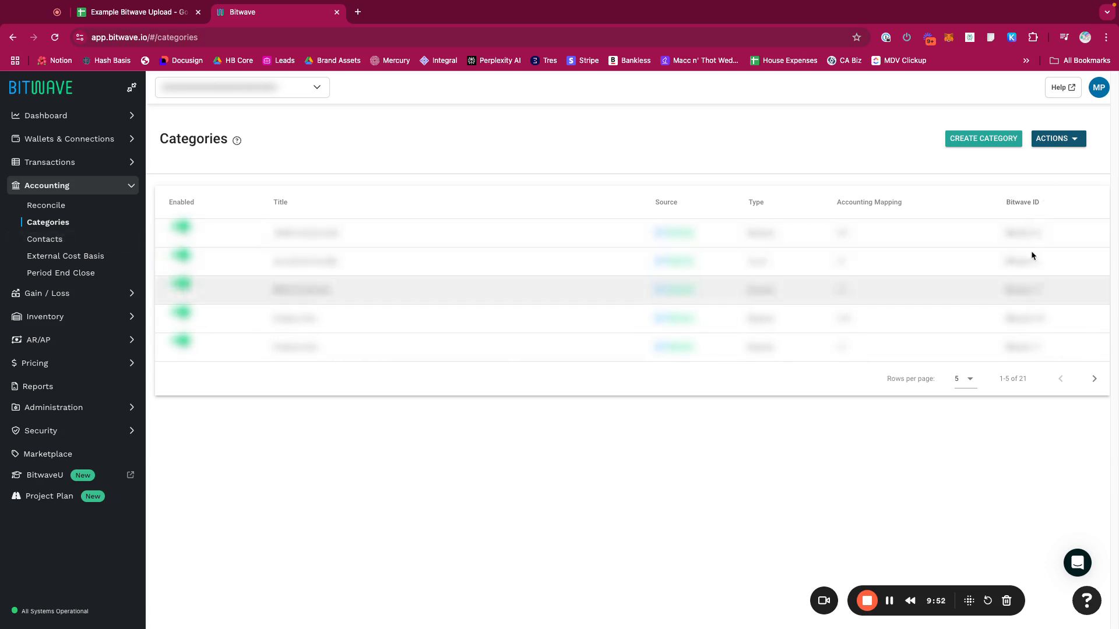
# Return to the spreadsheet and compare the contactId and categoryId entries of the first rows
pyautogui.click(132, 15)
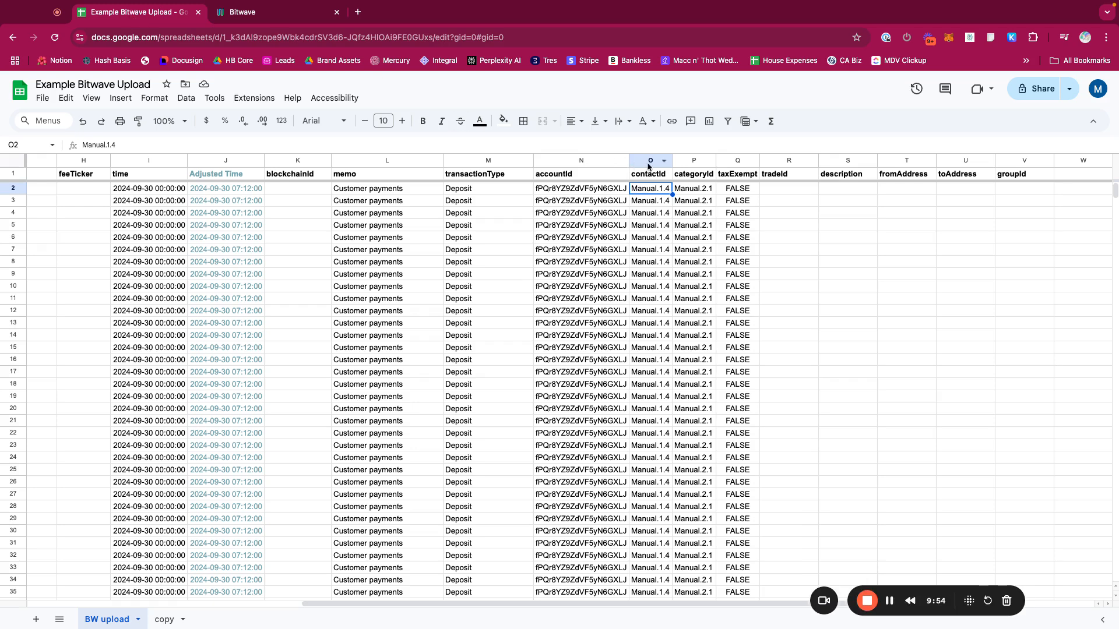
pyautogui.doubleClick(663, 188)
pyautogui.doubleClick(690, 192)
pyautogui.click(695, 209)
pyautogui.doubleClick(664, 189)
pyautogui.doubleClick(700, 190)
# Append a period to the contactId in row 2 so it reads "Manual.1.4."
pyautogui.click(668, 191)
pyautogui.click(141, 149)
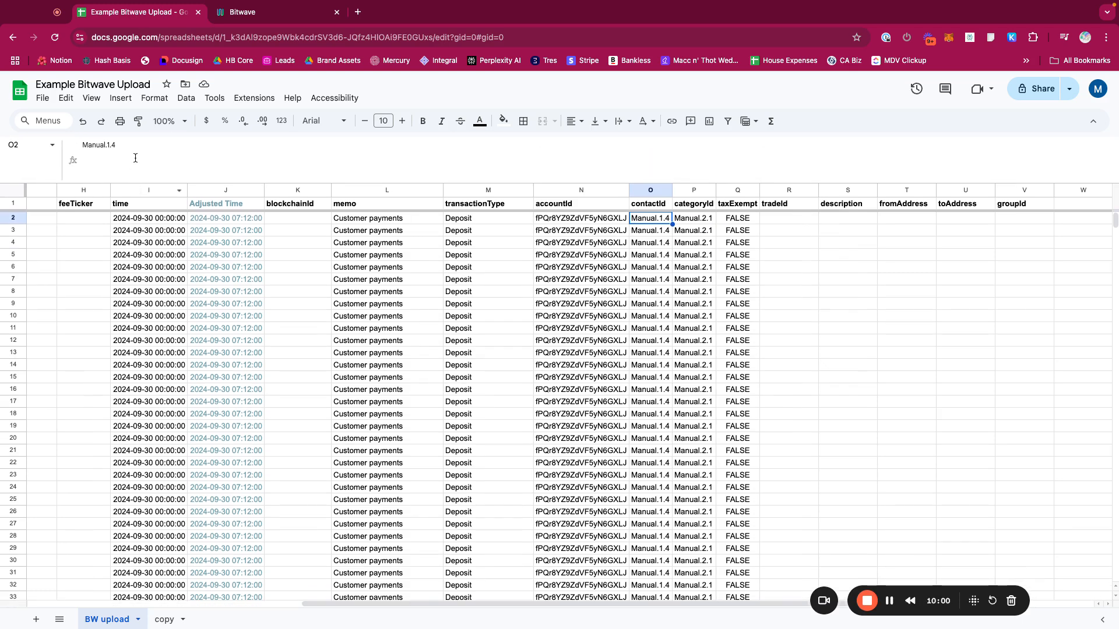
pyautogui.write('.')
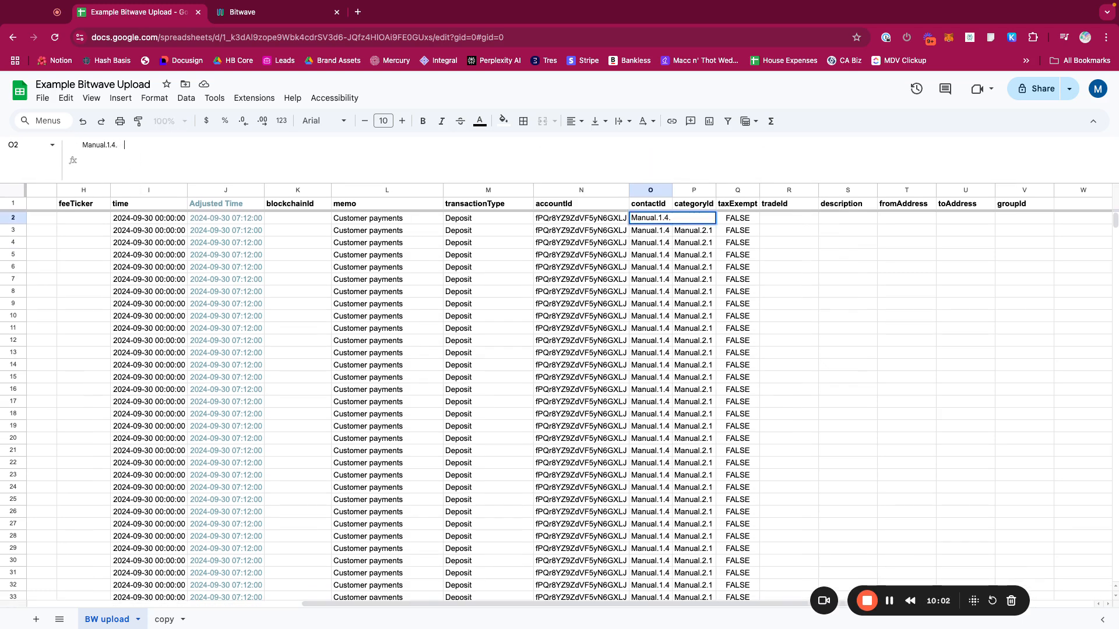
pyautogui.press('Return')
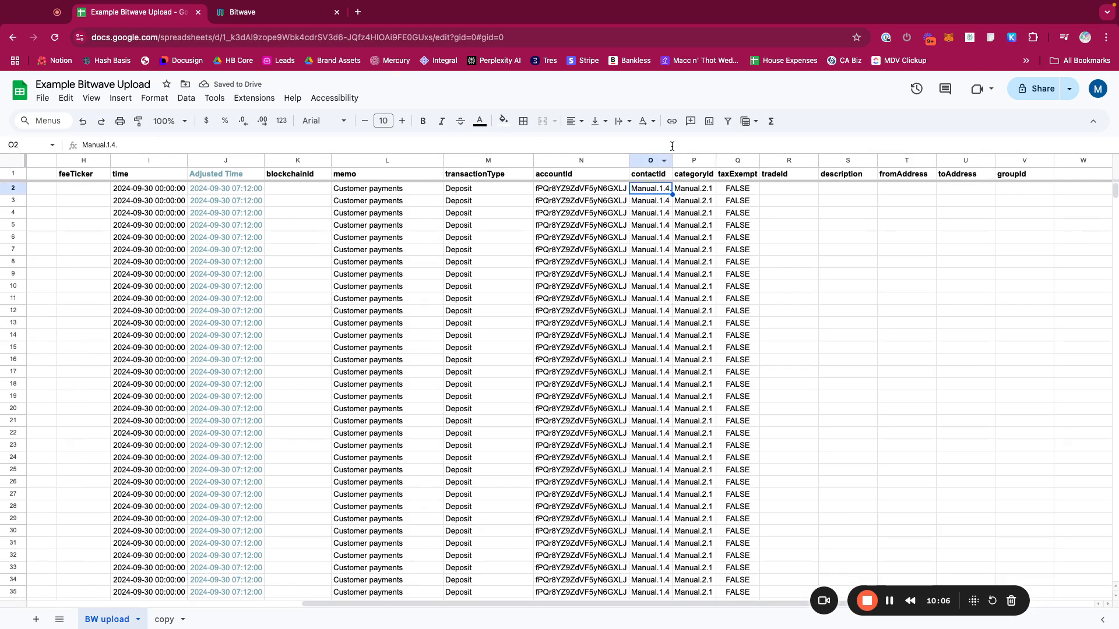
# Select the contactId and categoryId columns together and recheck both entries in row 2
pyautogui.moveTo(653, 160); pyautogui.dragTo(690, 162)
pyautogui.click(678, 190)
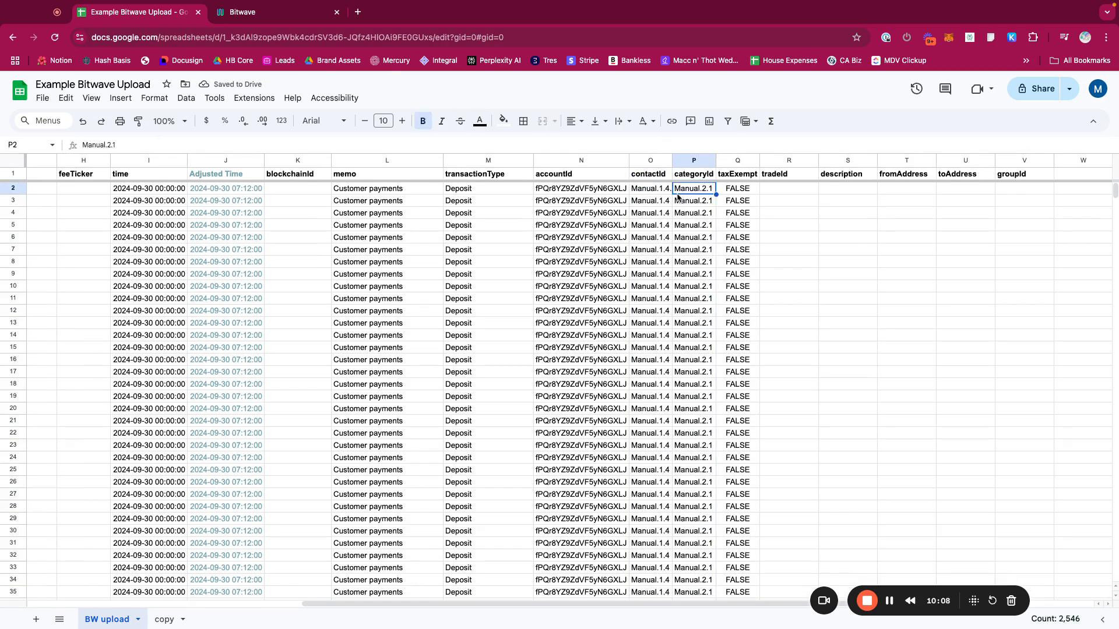
pyautogui.press('Left')
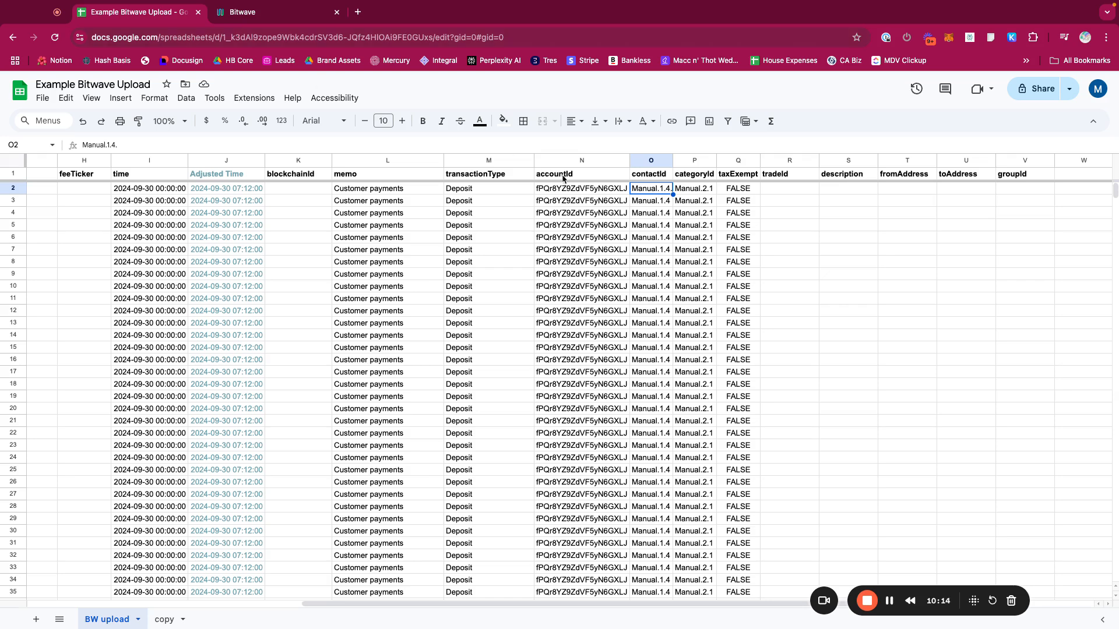
pyautogui.click(686, 192)
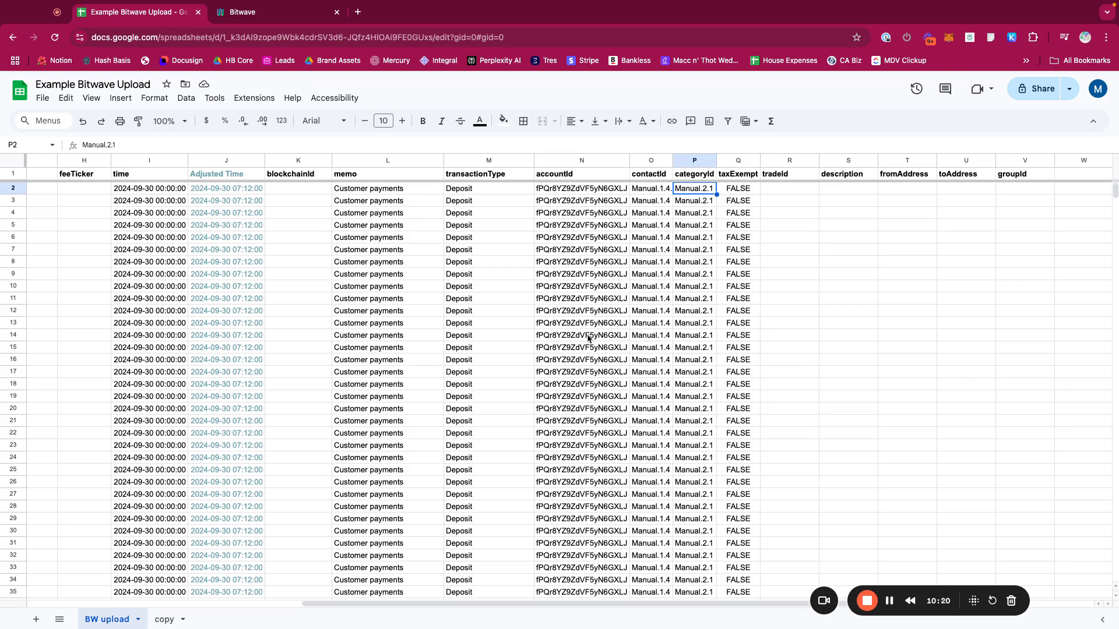
# Inspect the taxExempt column, its entry in row 2 and the neighbouring tradeId cell in row 6
pyautogui.click(739, 161)
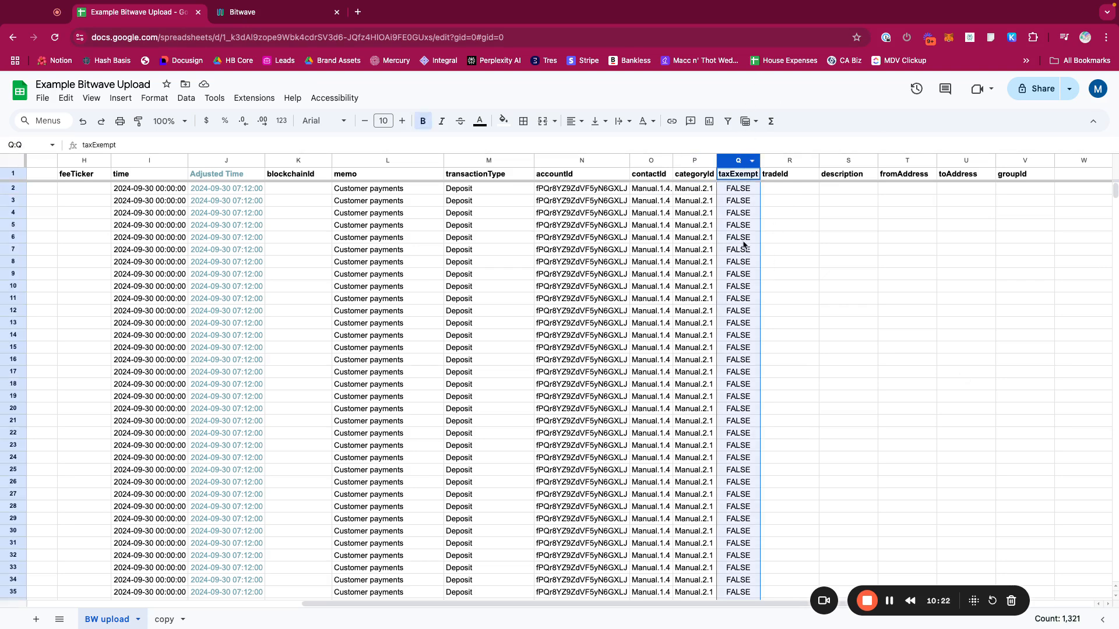
pyautogui.click(735, 190)
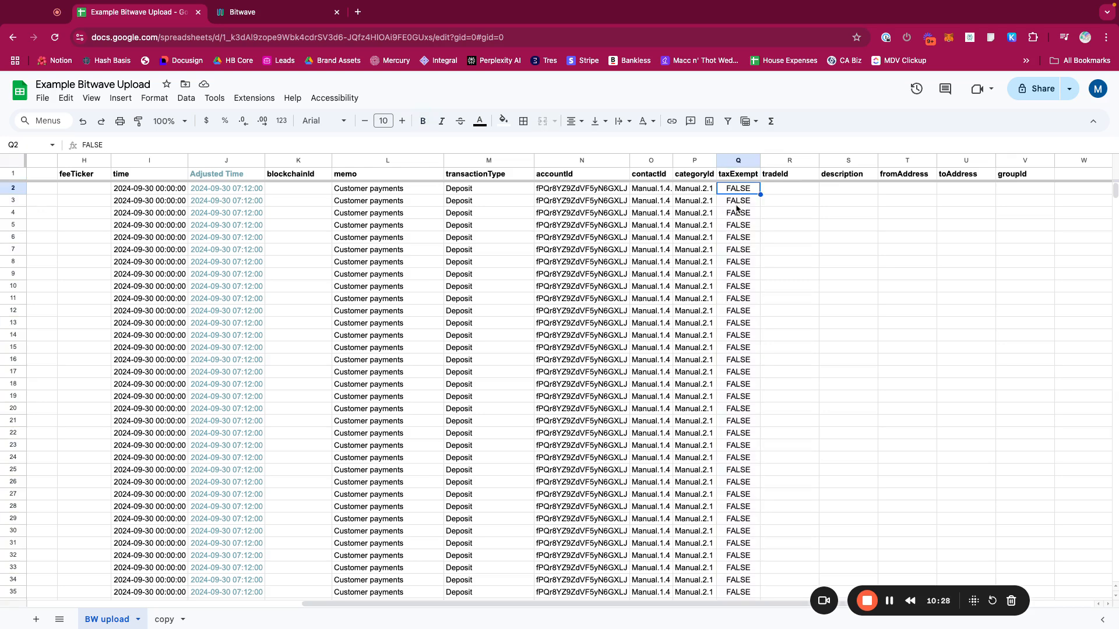
pyautogui.click(798, 240)
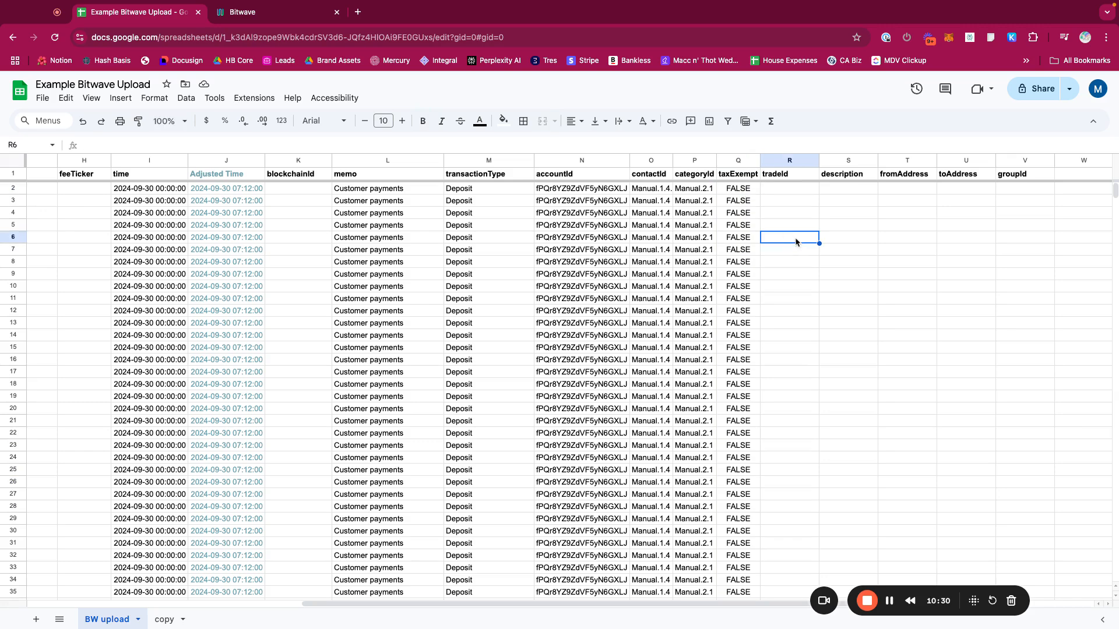
# Browse the taxExempt entries of the deposit rows down to row 49
pyautogui.moveTo(1116, 185)
pyautogui.mouseDown()
pyautogui.moveTo(1115, 475)
pyautogui.moveTo(1115, 201)
pyautogui.mouseUp()
pyautogui.click(733, 198)
pyautogui.press('Up')
pyautogui.press('Up')
pyautogui.press('Up')
pyautogui.press('Down')
pyautogui.press('Down')
pyautogui.press('Down')
pyautogui.press('Down')
pyautogui.press('Down')
pyautogui.press('Down')
pyautogui.press('Down')
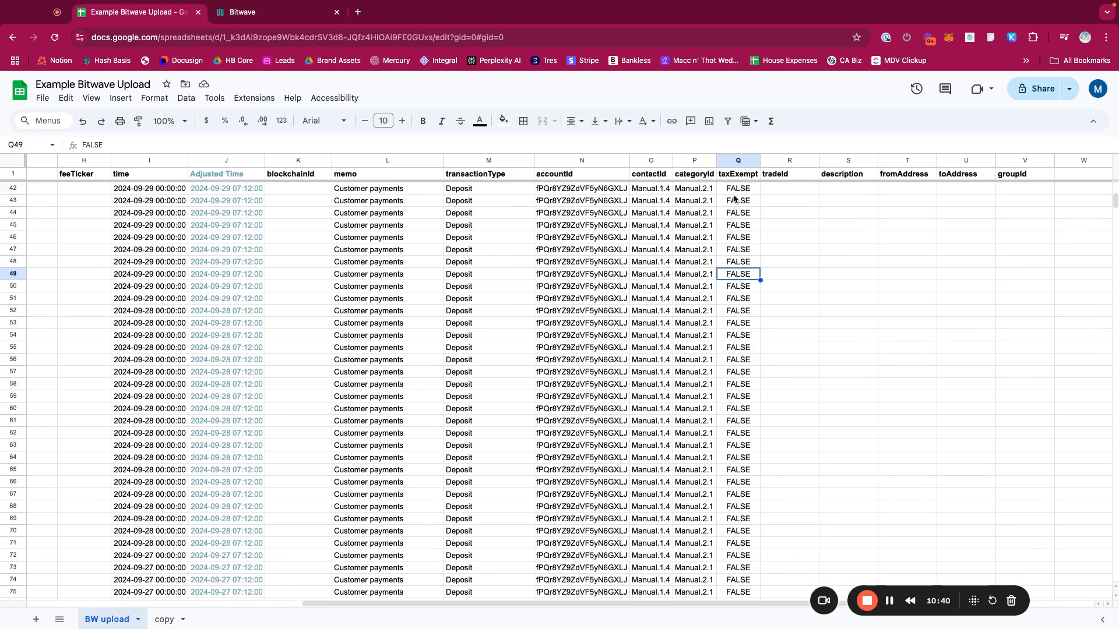
# Review the tradeId, description, fromAddress and toAddress columns together, returning to the tradeId column on its own
pyautogui.hscroll(1, 807, 208)
pyautogui.scroll(10, 808, 230)
pyautogui.moveTo(778, 165); pyautogui.dragTo(953, 163)
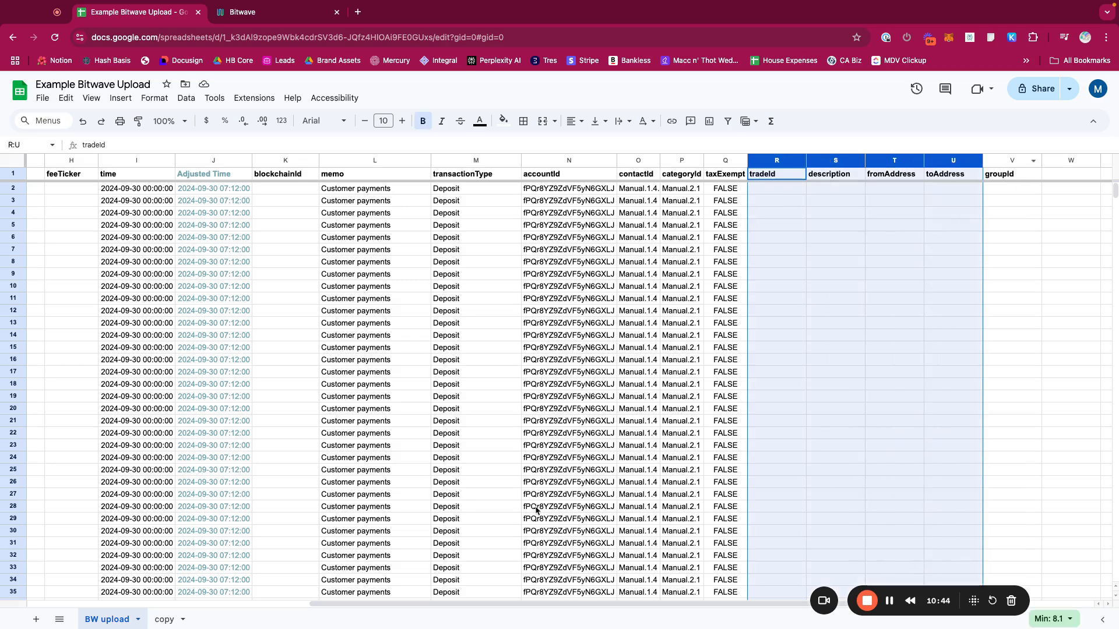
pyautogui.click(785, 198)
pyautogui.click(777, 162)
# Group the cost, costTicker, fee and feeTicker columns and collapse the group
pyautogui.moveTo(695, 604); pyautogui.dragTo(414, 604)
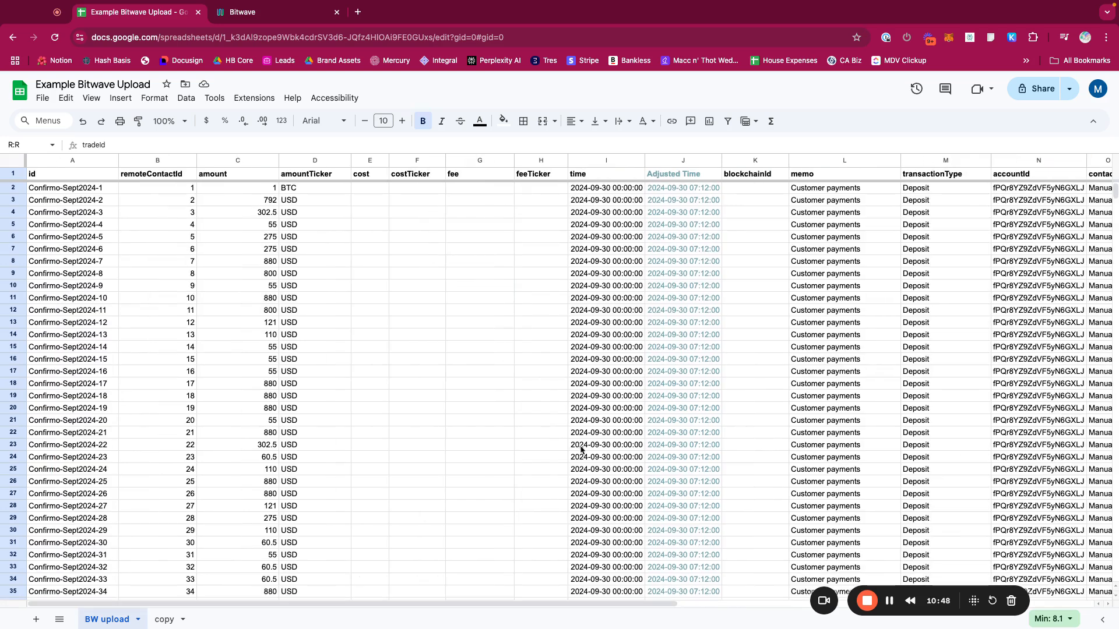
pyautogui.moveTo(364, 161); pyautogui.dragTo(552, 156)
pyautogui.click(92, 98)
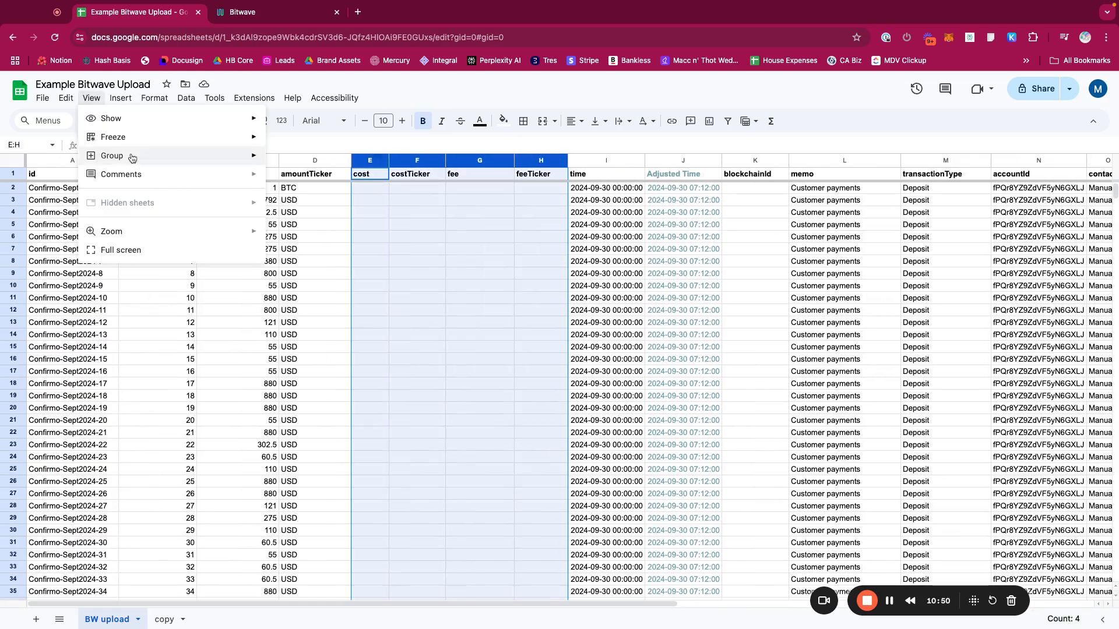
pyautogui.moveTo(142, 160)
pyautogui.click(393, 160)
pyautogui.click(314, 162)
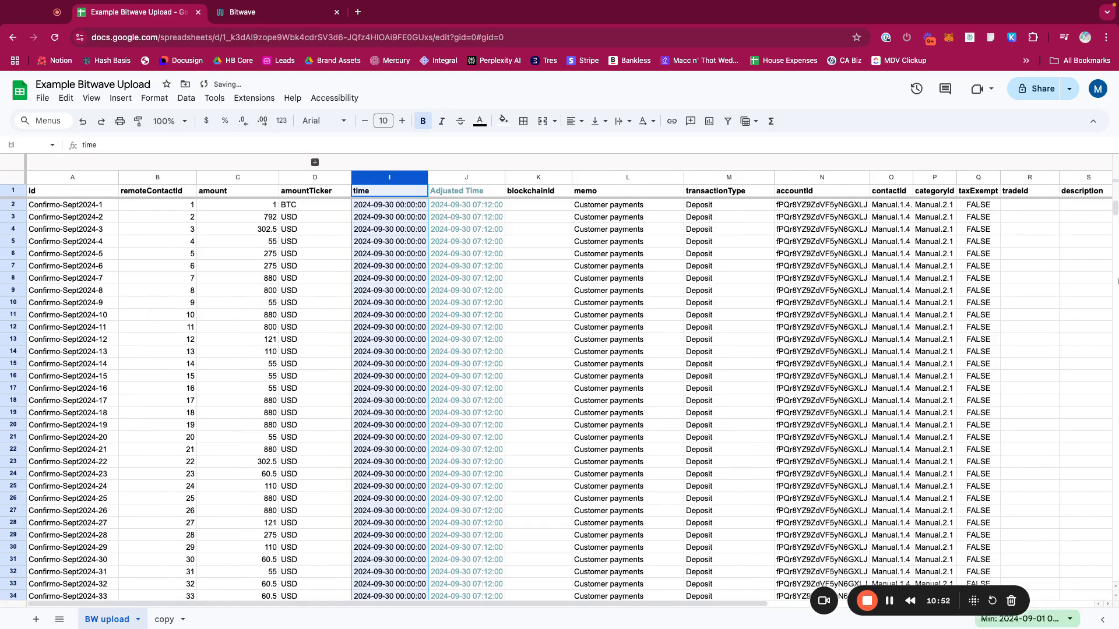
# Go to the trade transactions near the end of the sheet and inspect the first trade's rows 1276 and 1277
pyautogui.moveTo(1115, 213); pyautogui.dragTo(1094, 515)
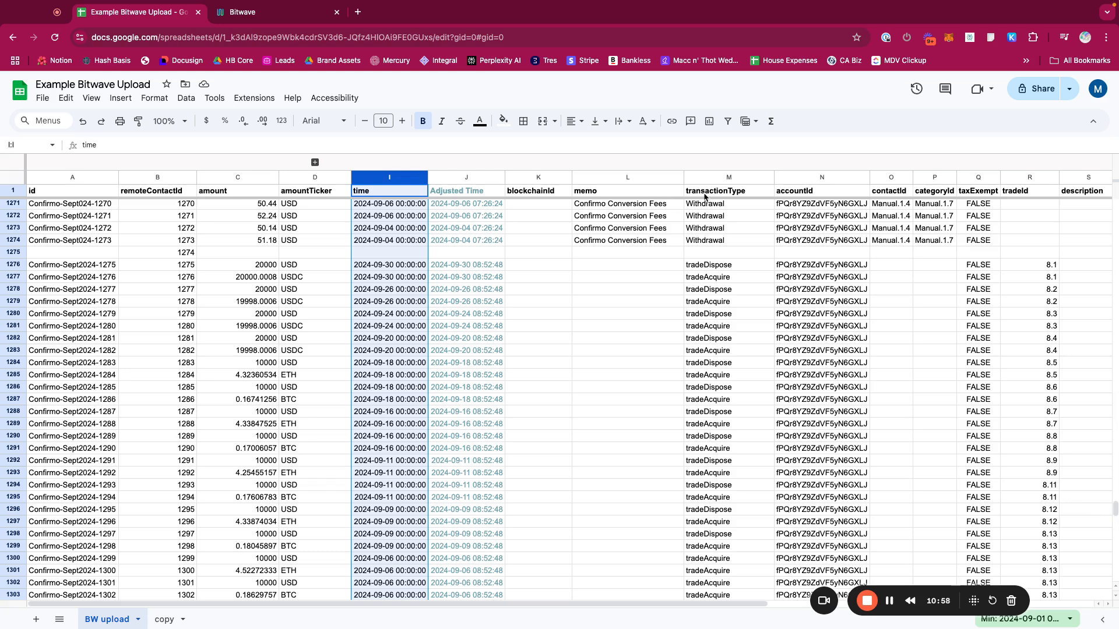
pyautogui.click(12, 265)
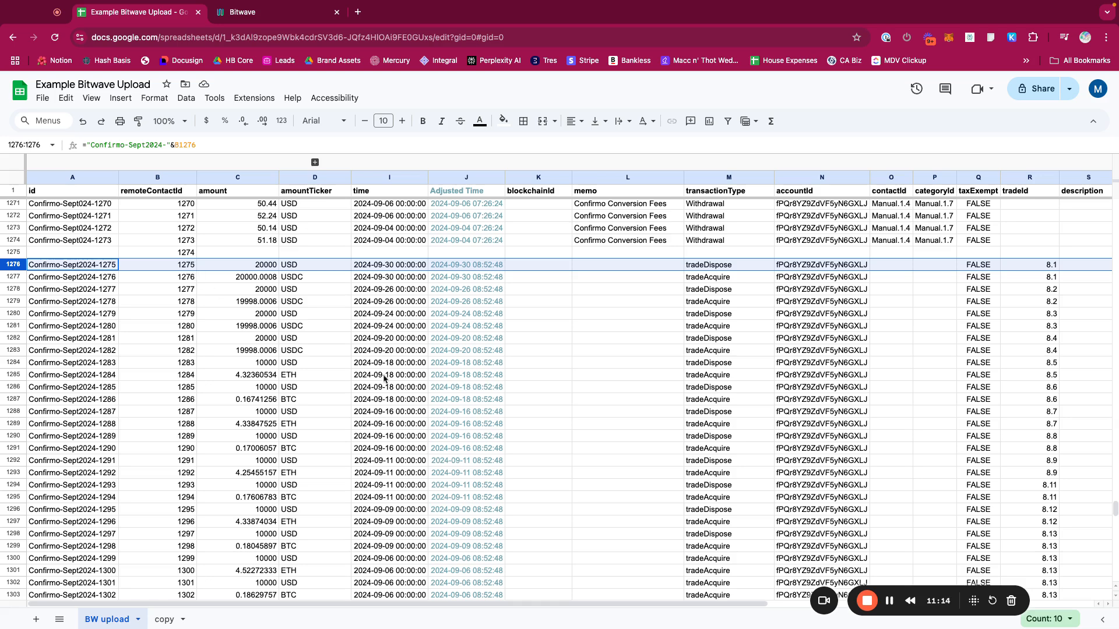
pyautogui.click(265, 290)
pyautogui.scroll(-1, 266, 292)
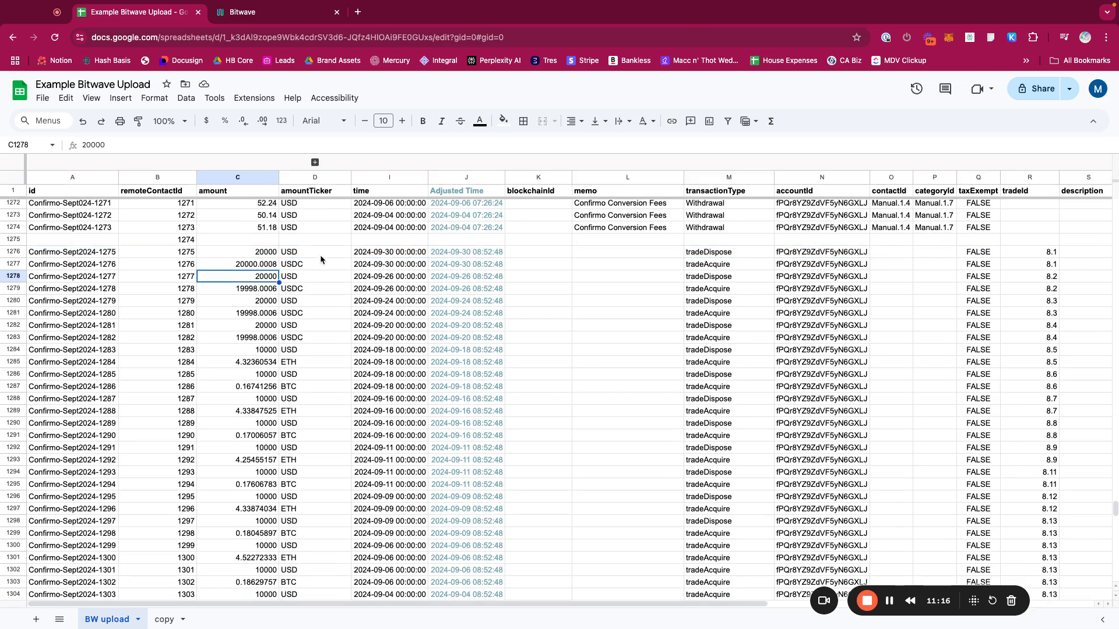
pyautogui.click(14, 254)
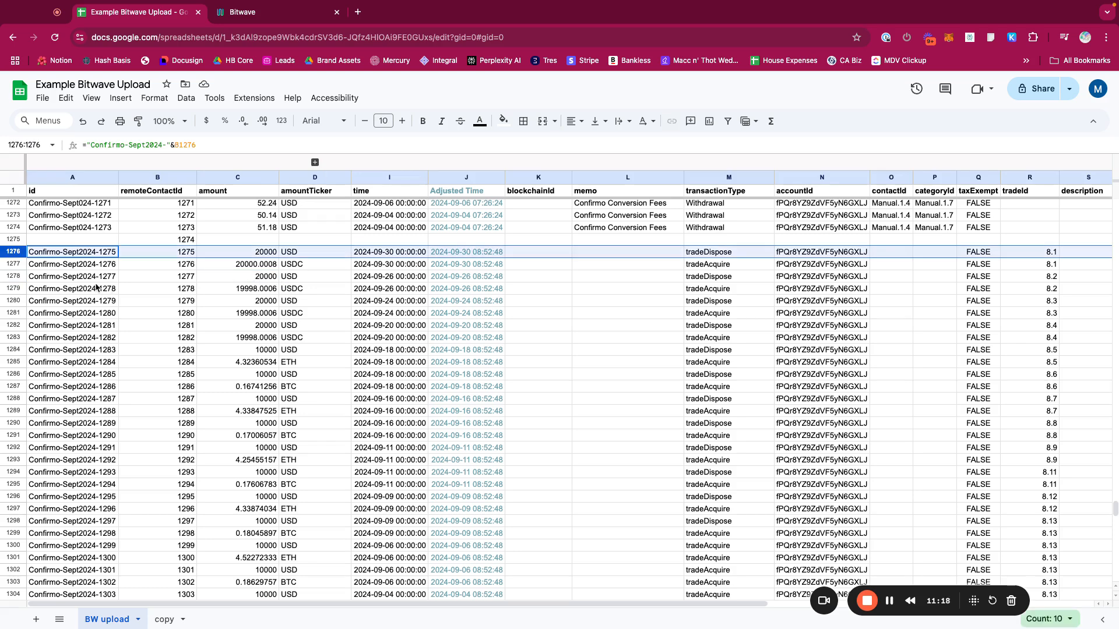
pyautogui.click(7, 265)
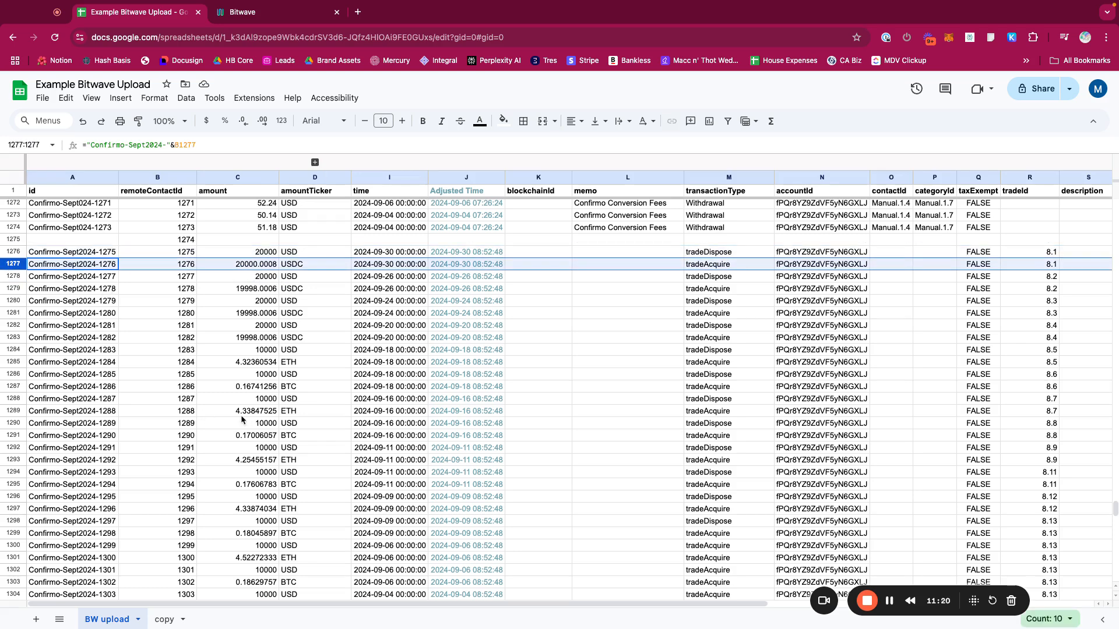
# Compare the trade rows 1291 and 1292, ending on row 1291
pyautogui.click(17, 437)
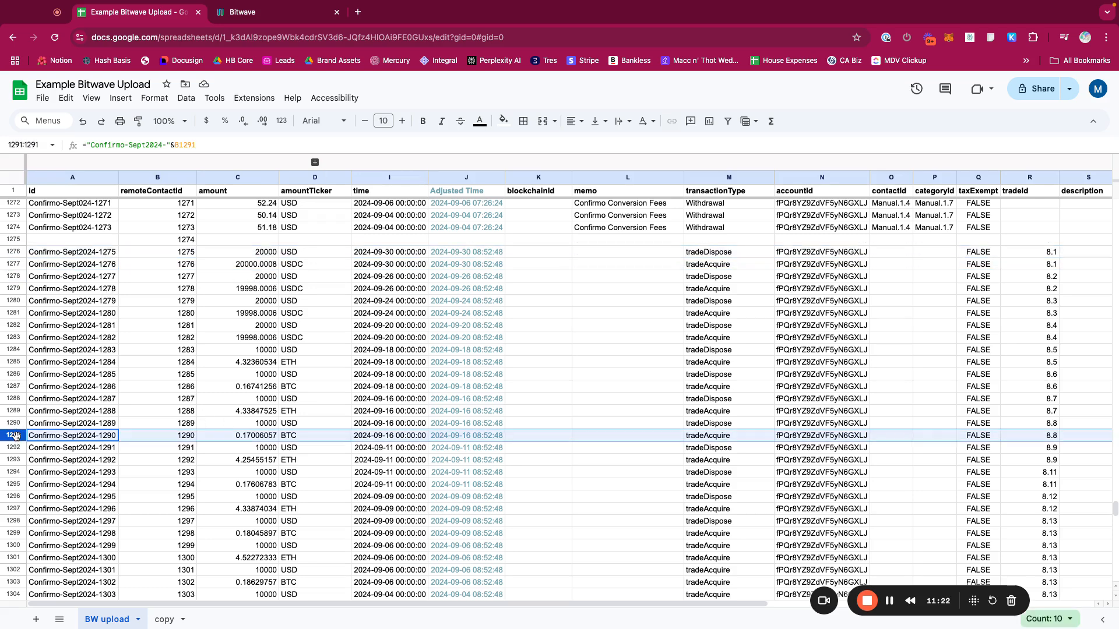
pyautogui.click(17, 447)
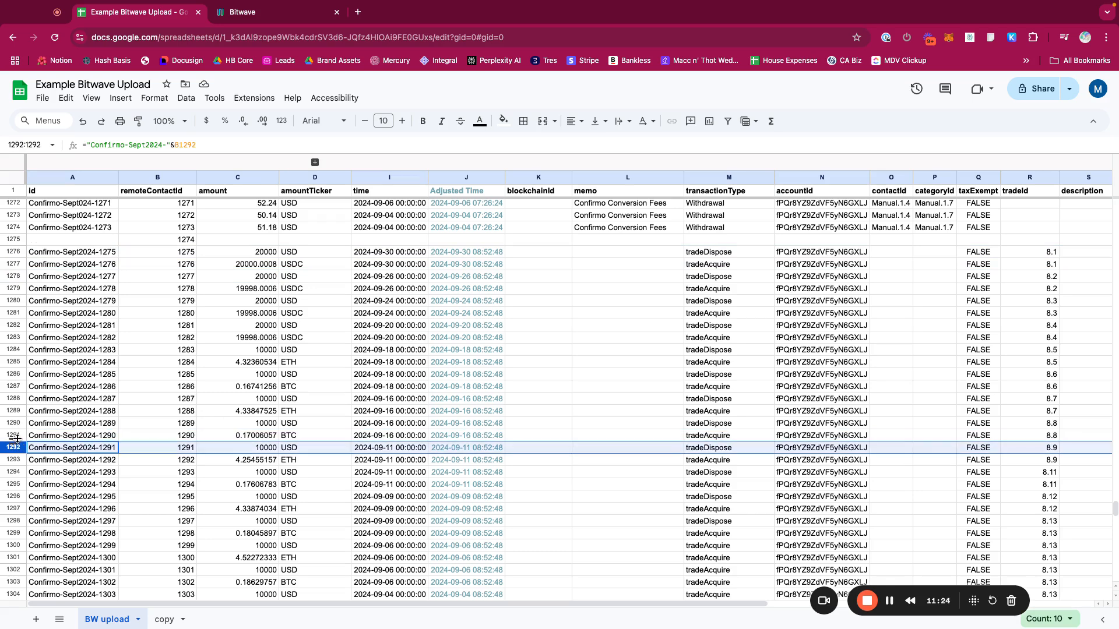
pyautogui.click(18, 437)
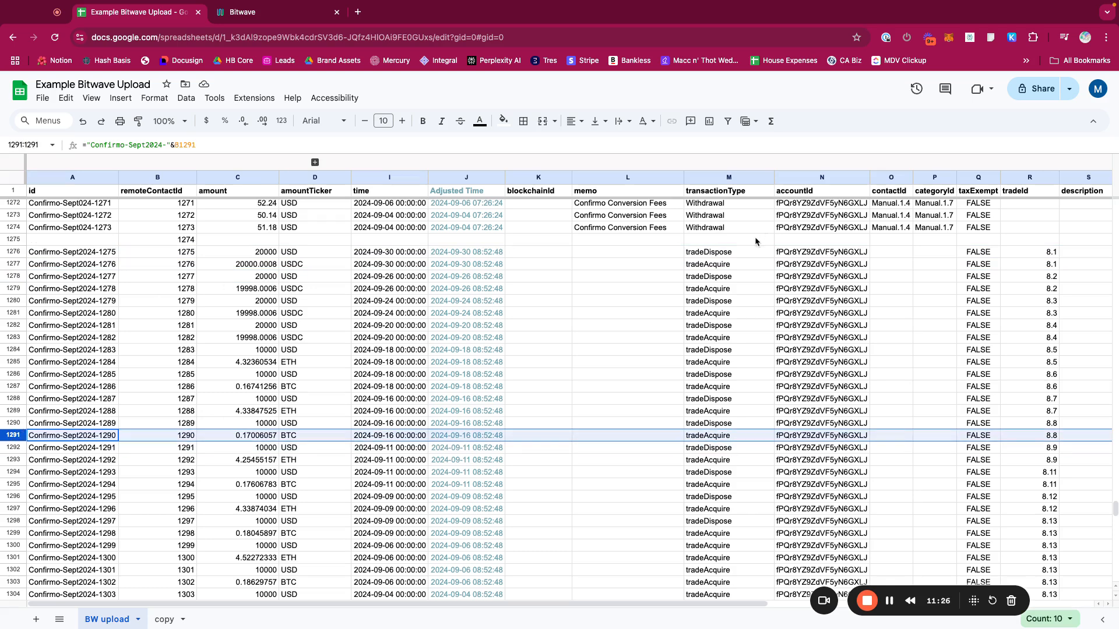
# Compare the transactionType entries of rows 1276 and 1277 and check the amountTicker of row 1277
pyautogui.click(18, 252)
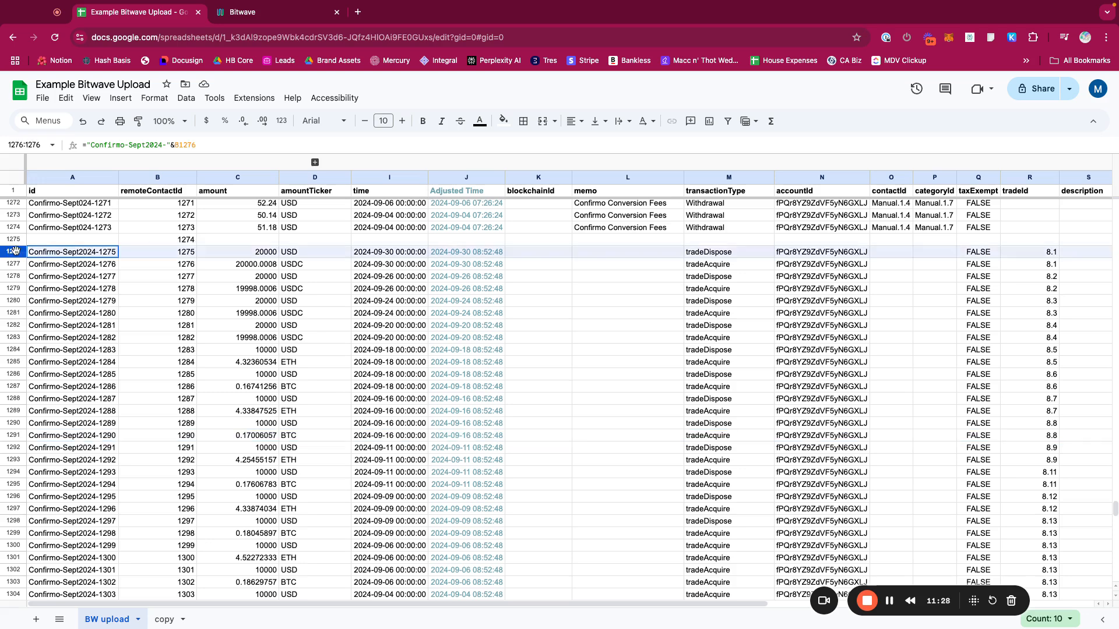
pyautogui.click(734, 253)
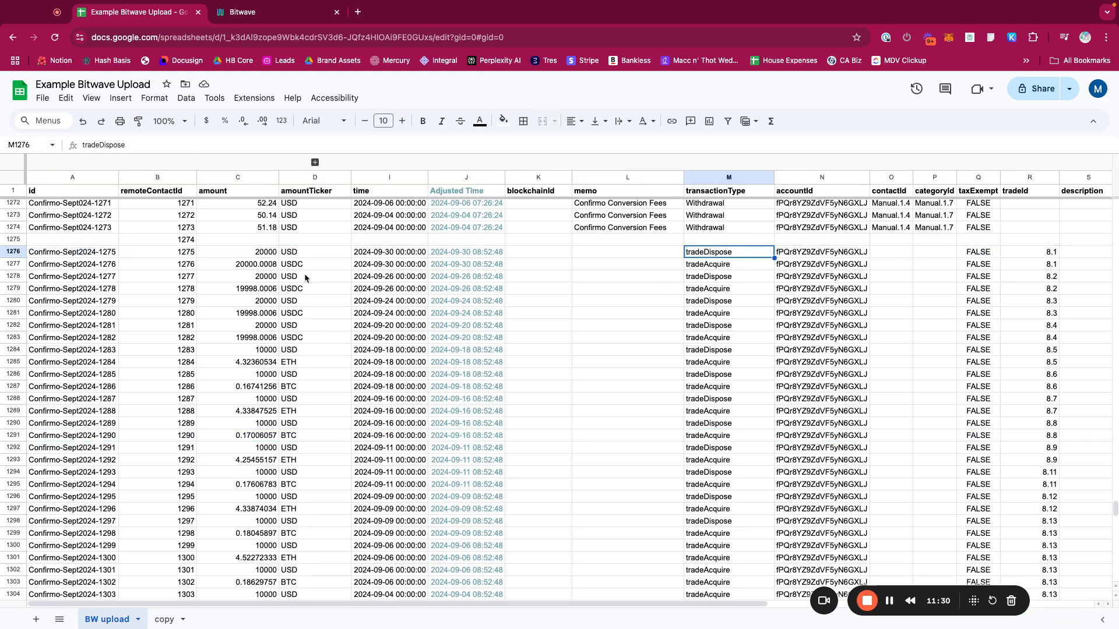
pyautogui.click(298, 267)
pyautogui.click(706, 268)
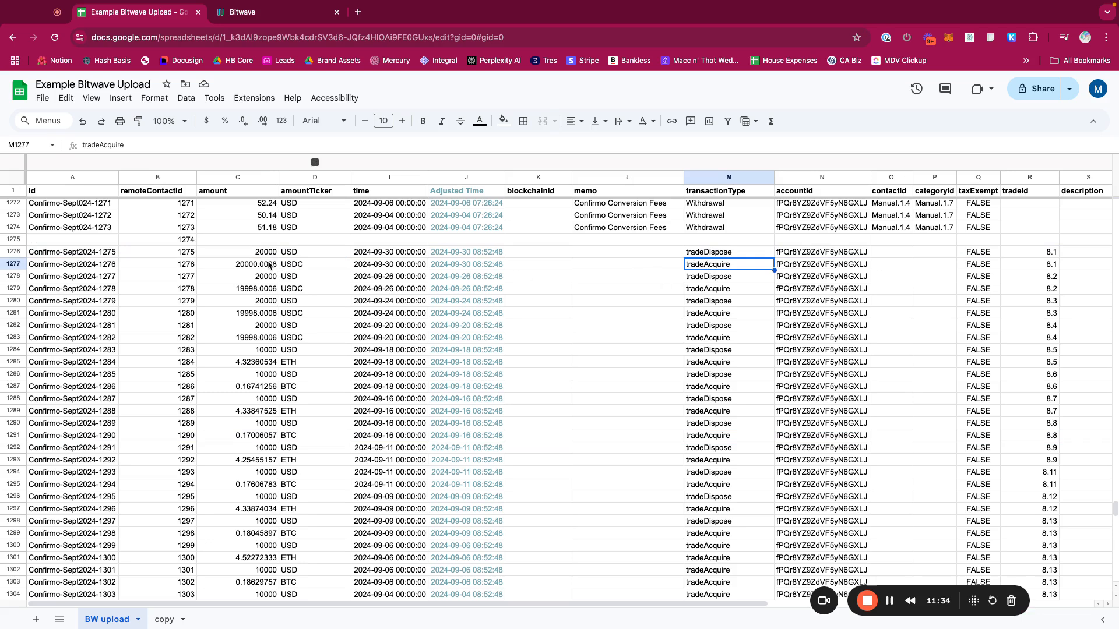
# Insert an empty row above row 1278, directly below the first trade's dispose and acquire rows
pyautogui.click(13, 276)
pyautogui.rightClick(14, 277)
pyautogui.click(88, 373)
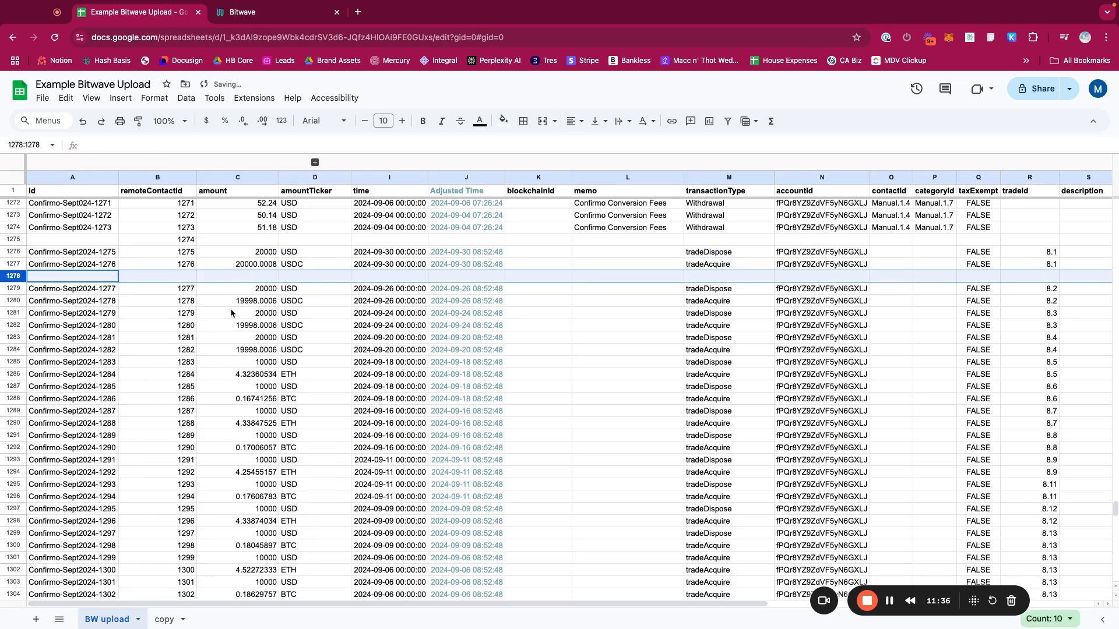
# Fill the new row 1278 with amount 1, amountTicker USD and transactionType tradeFee
pyautogui.click(294, 276)
pyautogui.write('USD')
pyautogui.press('Left')
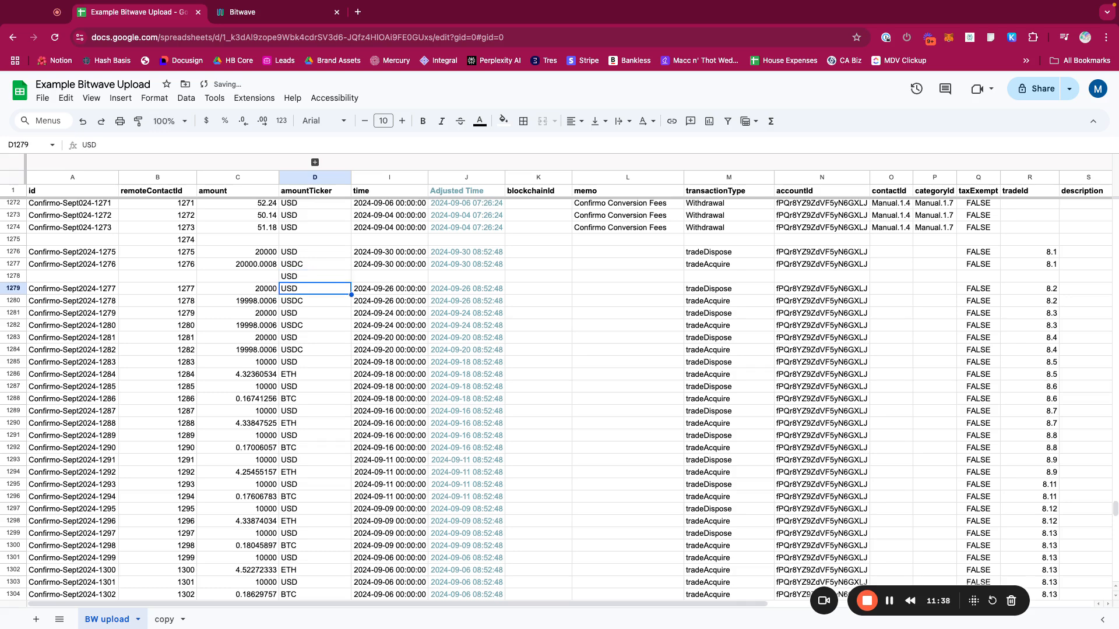
pyautogui.write('1')
pyautogui.press('Tab')
pyautogui.press('Tab')
pyautogui.press('Tab')
pyautogui.press('Tab')
pyautogui.press('Tab')
pyautogui.press('Tab')
pyautogui.write('trade F')
pyautogui.press('Return')
pyautogui.press('Up')
# Step through the fields of the first trade's dispose row 1276, from its id to its accountId
pyautogui.click(81, 252)
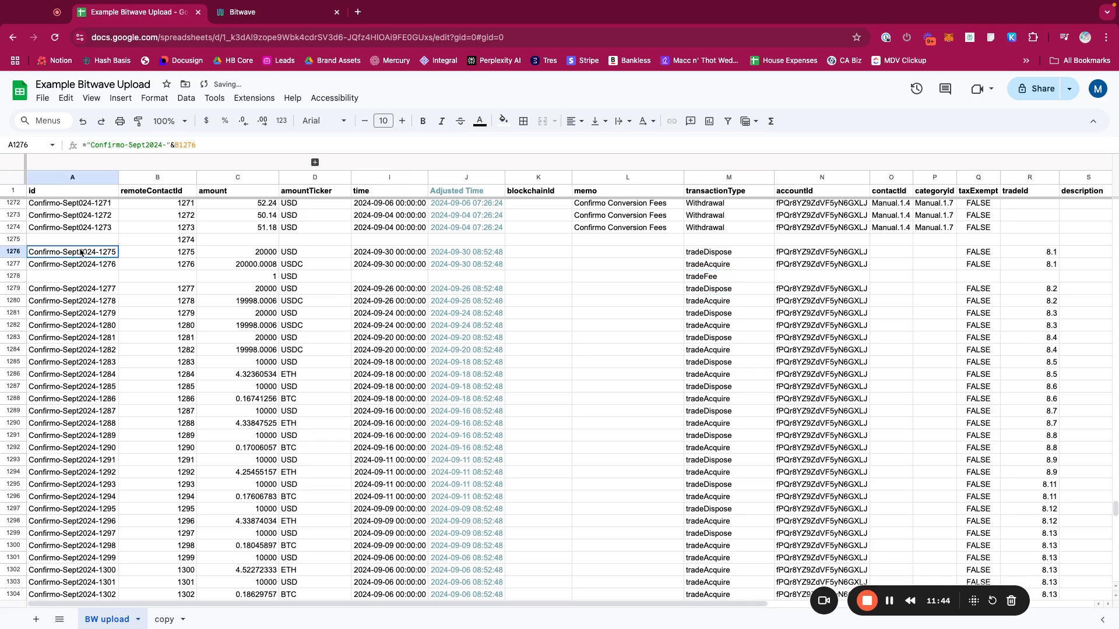
pyautogui.press('Right')
pyautogui.press('Right')
pyautogui.press('Right')
pyautogui.press('Right')
pyautogui.press('Right')
pyautogui.press('Right')
pyautogui.press('Right')
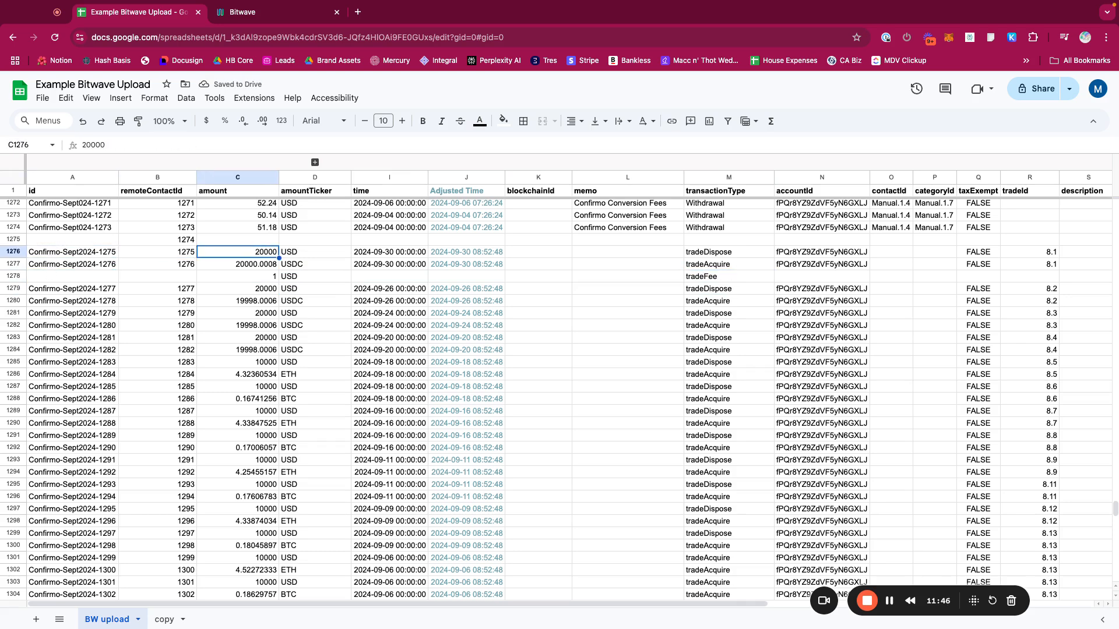
pyautogui.press('Right')
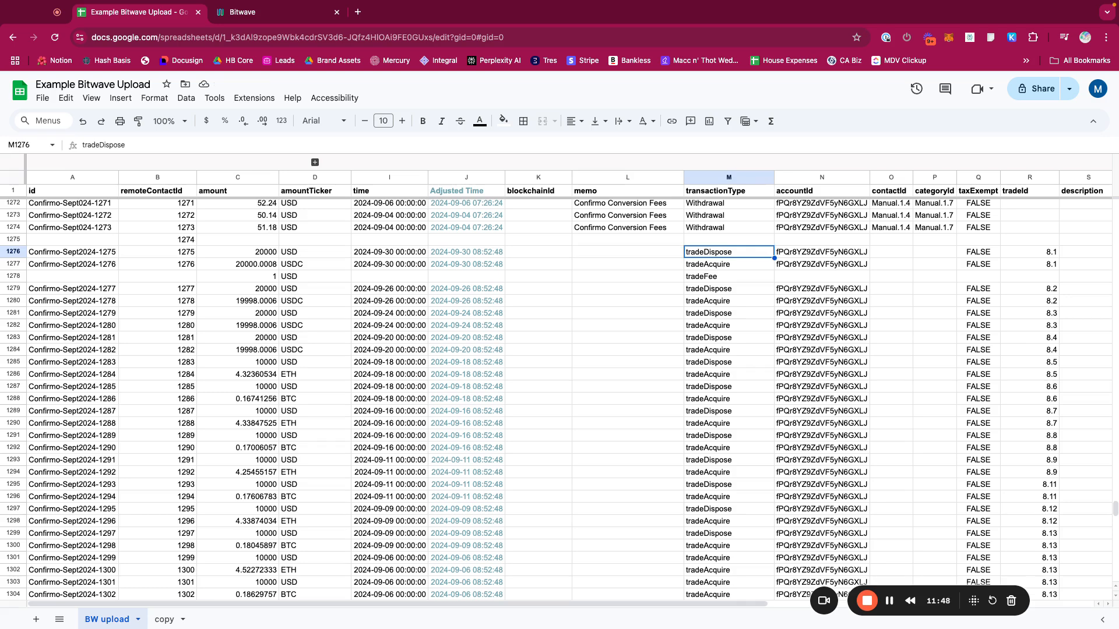
pyautogui.press('Right')
pyautogui.press('Down')
pyautogui.press('Up')
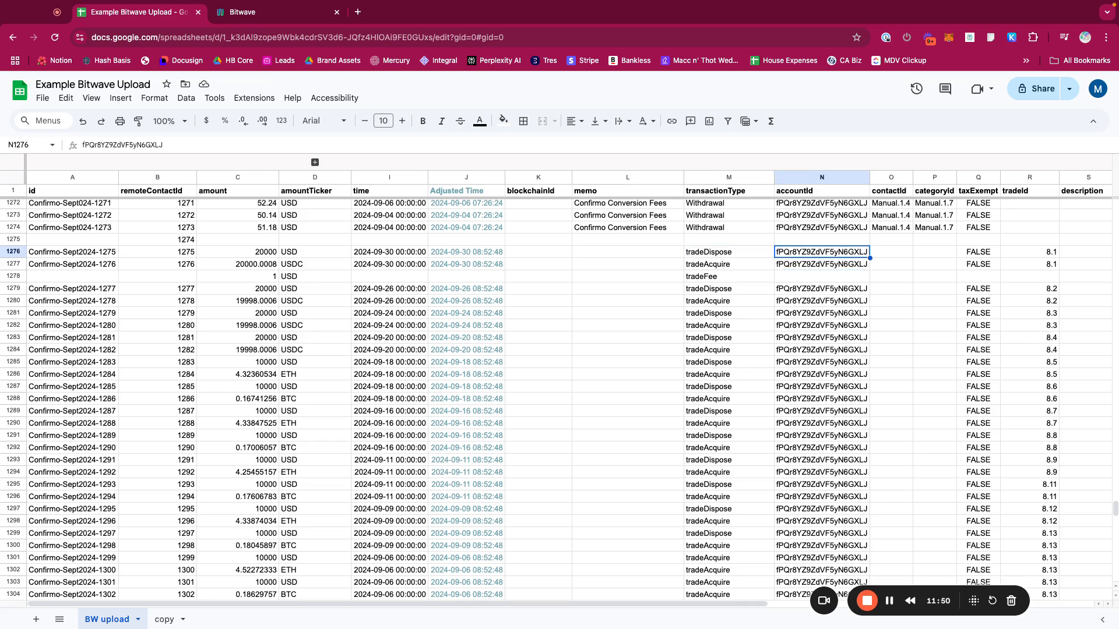
# Step through the accountId, contactId, categoryId and taxExempt fields of the first trade's rows 1276 and 1277
pyautogui.press('Down')
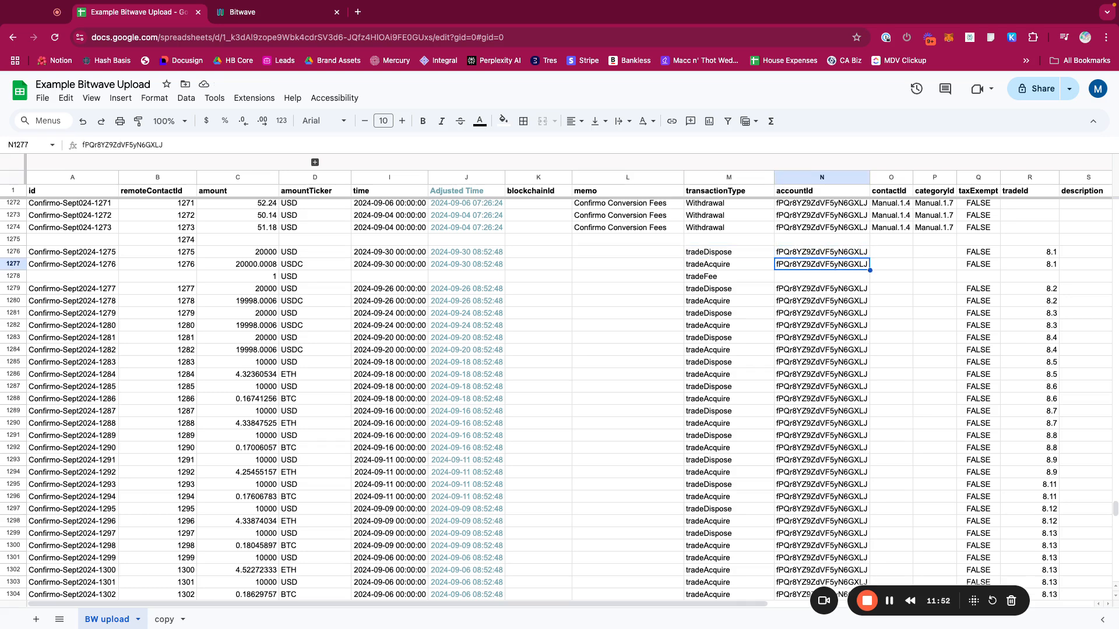
pyautogui.press('Right')
pyautogui.press('Up')
pyautogui.press('Right')
pyautogui.press('Down')
pyautogui.press('Left')
pyautogui.press('Up')
pyautogui.press('Right')
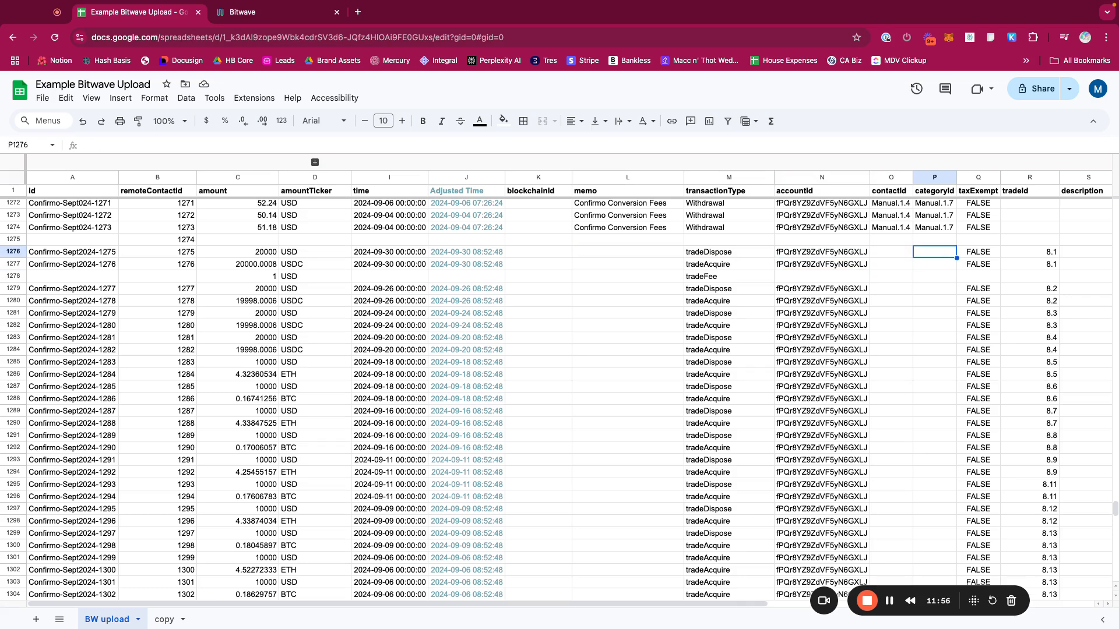
pyautogui.press('Right')
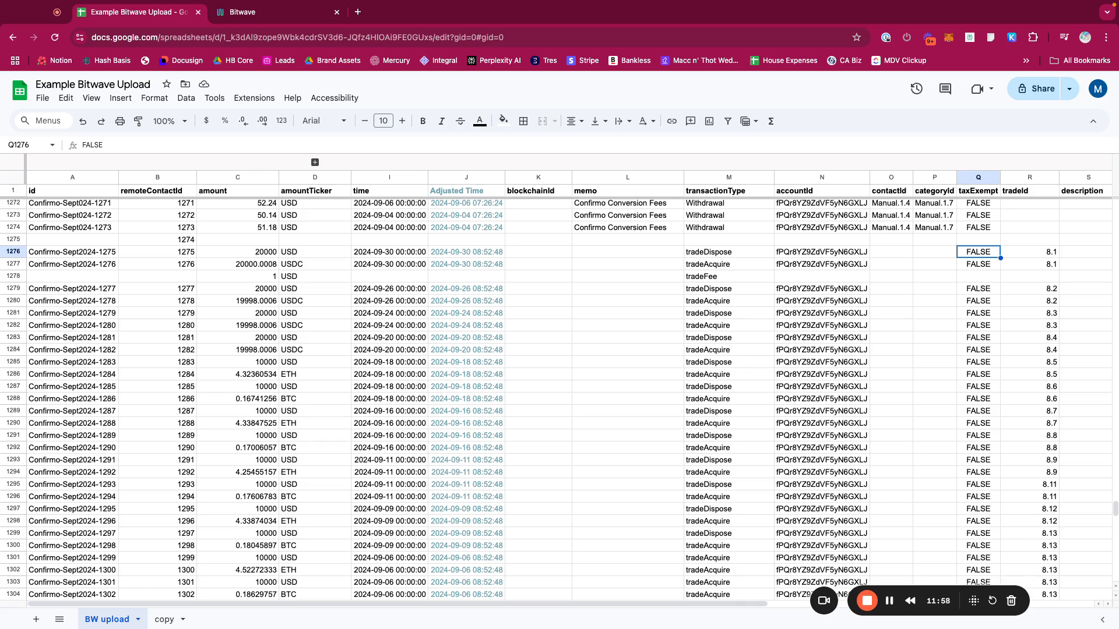
# Examine the tradeId column and compare the first trade's dispose, acquire and fee rows
pyautogui.click(1026, 182)
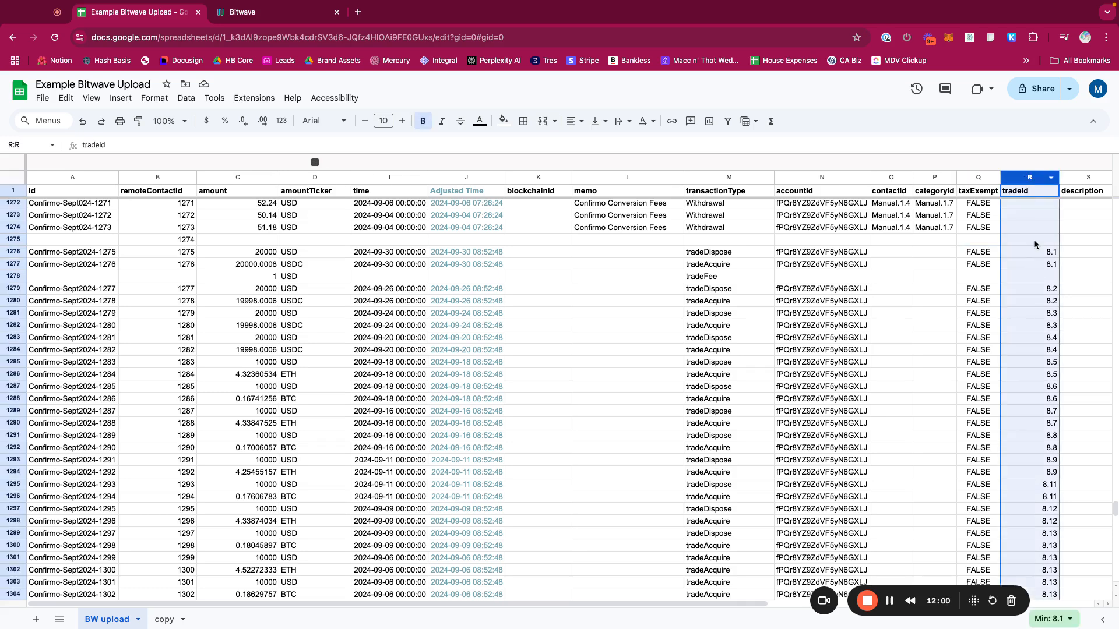
pyautogui.moveTo(1034, 252); pyautogui.dragTo(1037, 264)
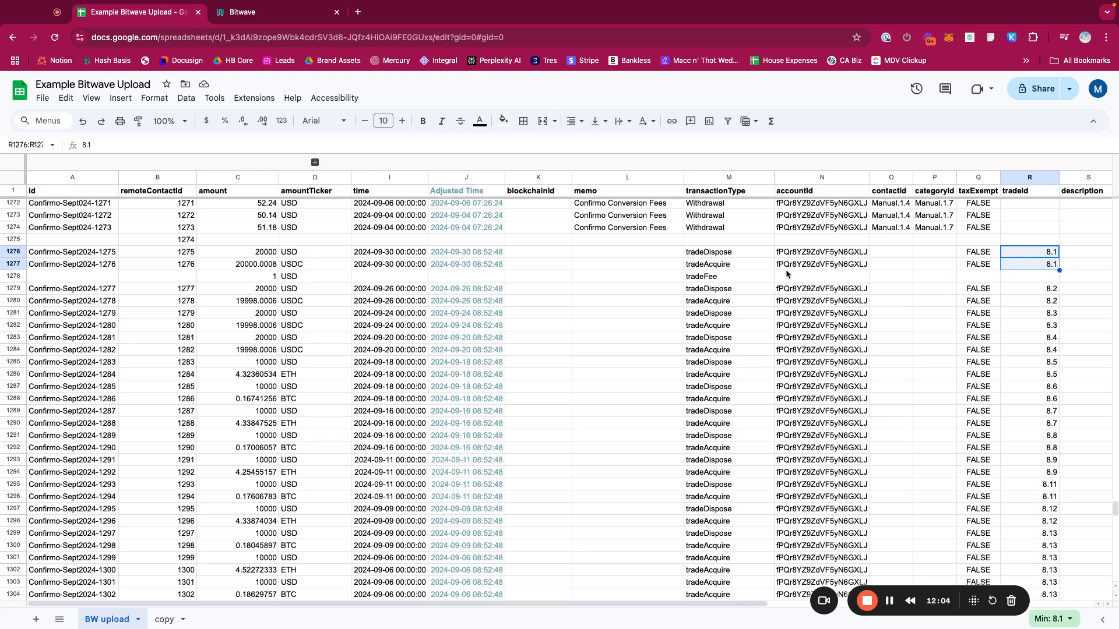
pyautogui.click(758, 282)
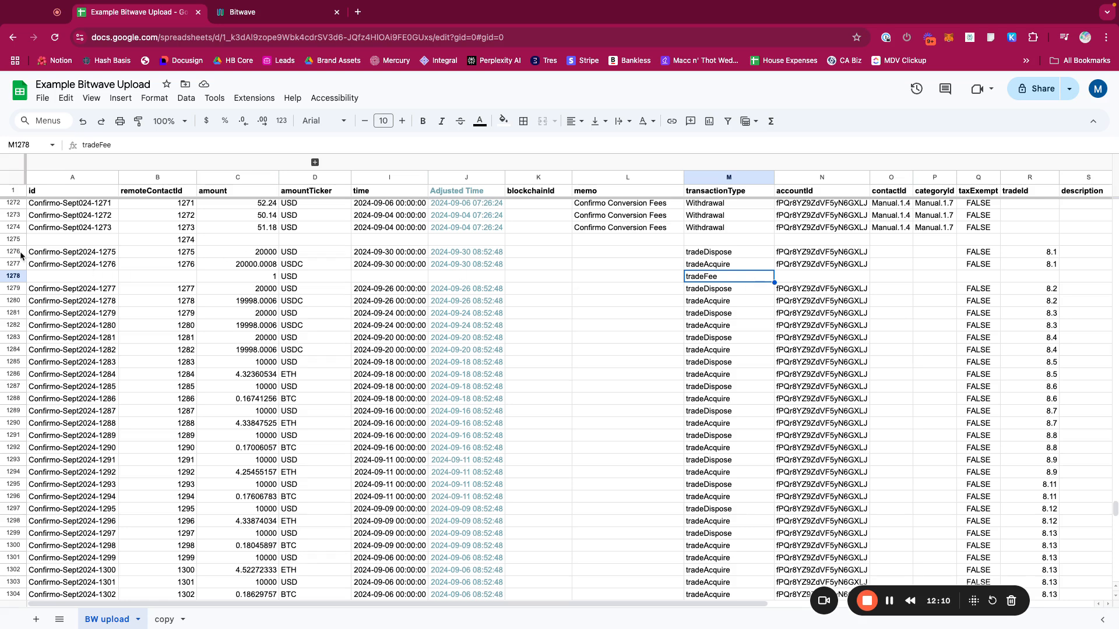
pyautogui.moveTo(13, 252); pyautogui.dragTo(13, 276)
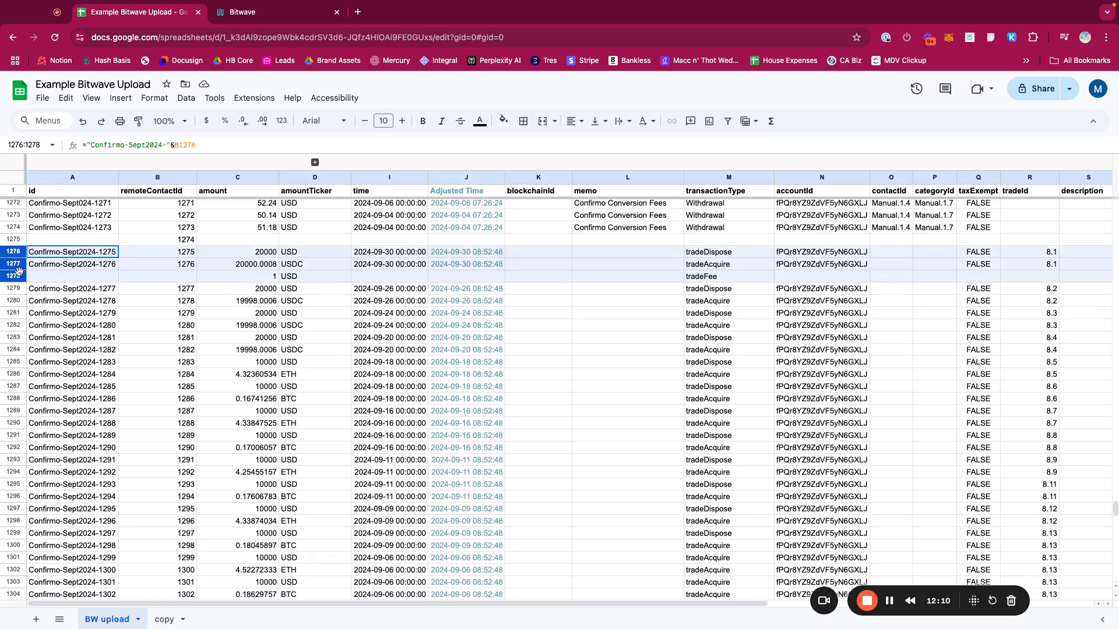
# Fill the fee row 1278 with tradeId 8.1 and the taxExempt value FALSE copied from row 1277
pyautogui.click(1049, 263)
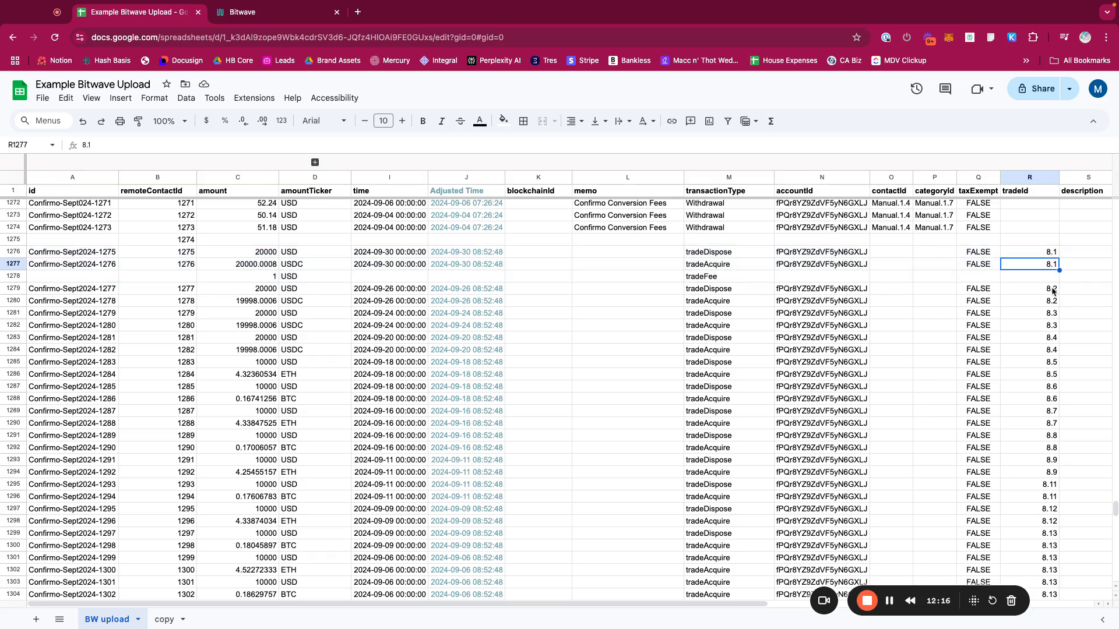
pyautogui.click(1052, 278)
pyautogui.write('8.1')
pyautogui.click(992, 265)
pyautogui.press('super+c')
pyautogui.click(990, 275)
pyautogui.press('super+v')
# Compare the first trade's rows 1276 to 1278 with rows 1279 and 1280, and check the tradeIds of rows 1295 to 1299
pyautogui.click(1054, 253)
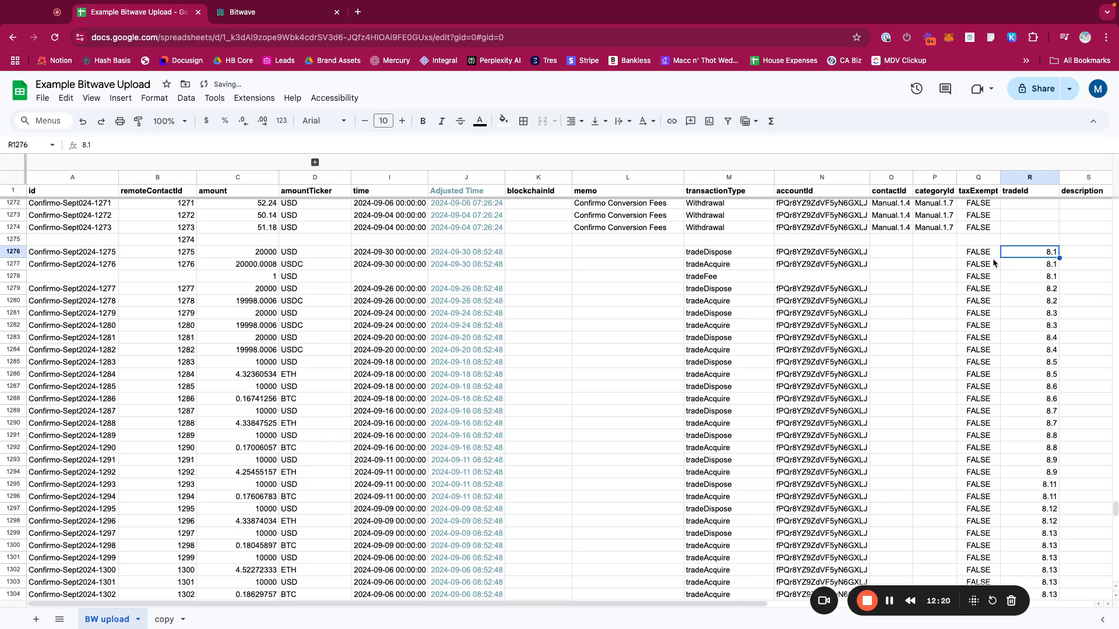
pyautogui.moveTo(1052, 255); pyautogui.dragTo(70, 279)
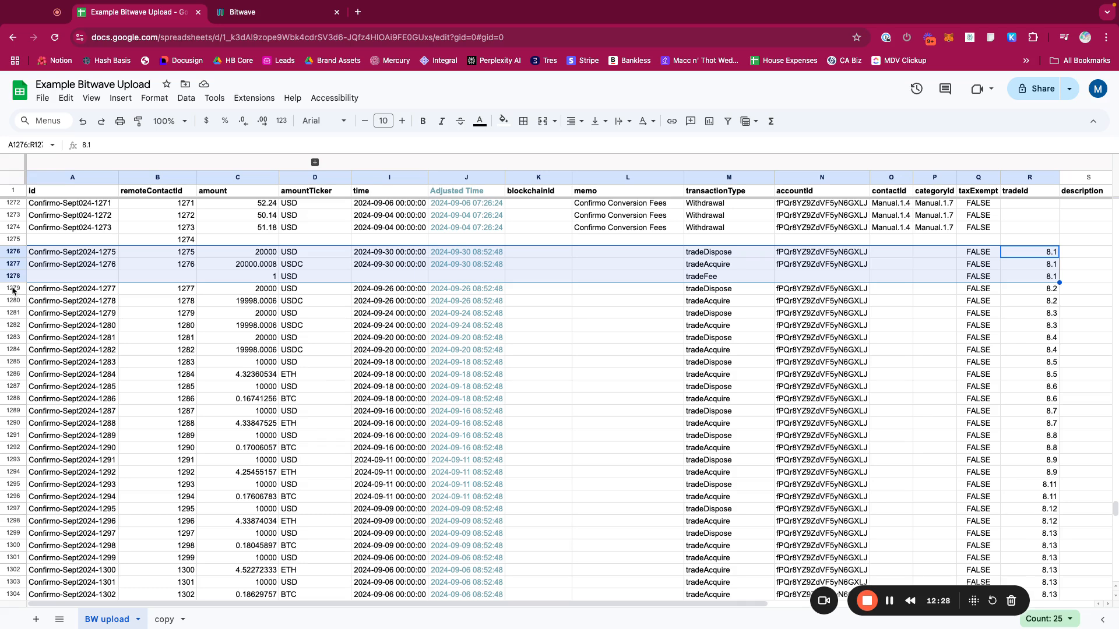
pyautogui.moveTo(13, 289); pyautogui.dragTo(164, 303)
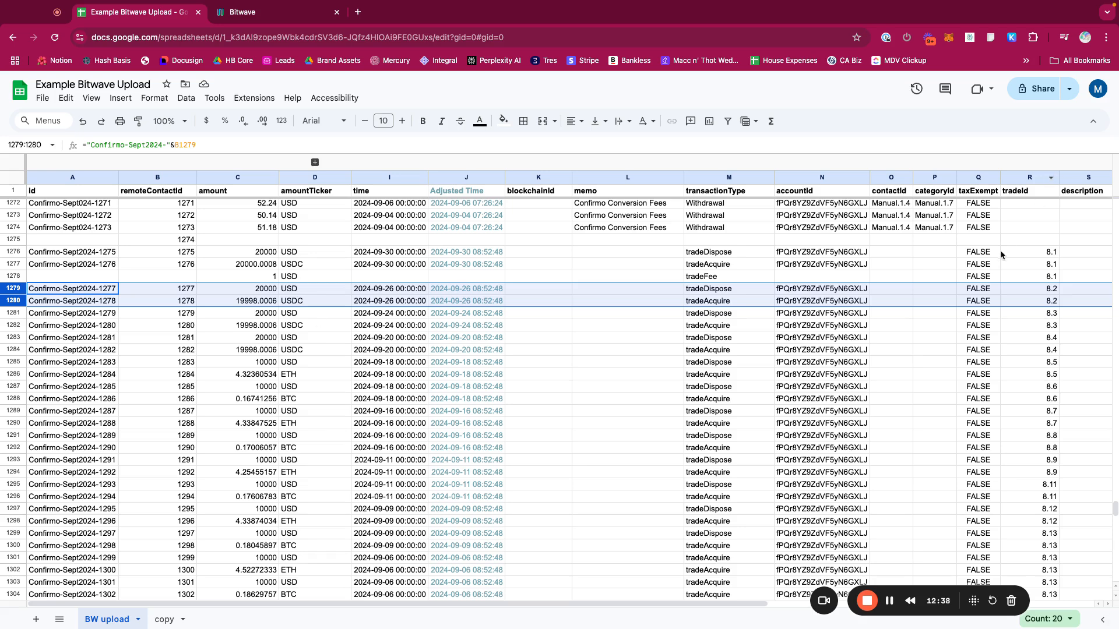
pyautogui.moveTo(1050, 277); pyautogui.dragTo(73, 276)
pyautogui.scroll(-3, 873, 291)
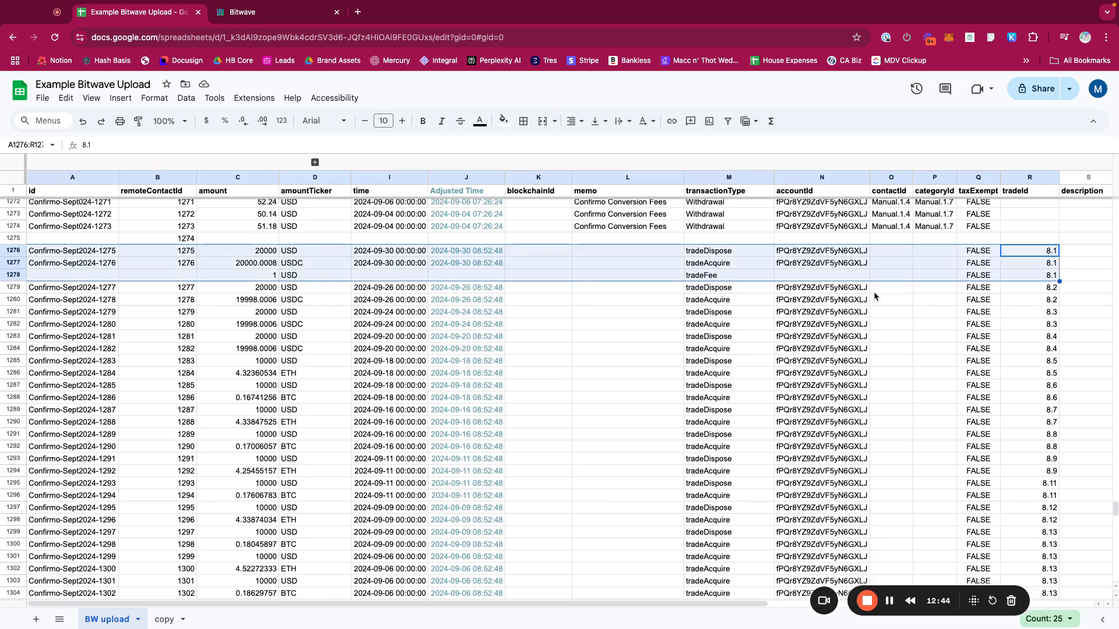
pyautogui.scroll(-3, 875, 314)
pyautogui.moveTo(1044, 349); pyautogui.dragTo(1043, 398)
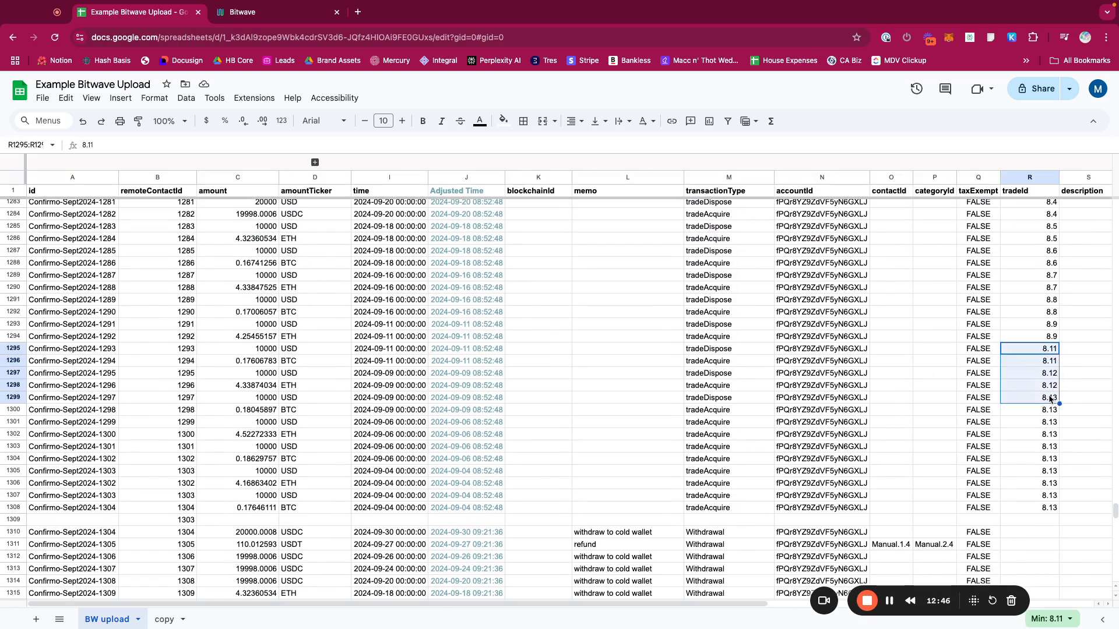
pyautogui.scroll(6, 1046, 315)
# Step through the tradeId entries of rows 1276 to 1279 and review the trade rows further down
pyautogui.click(1048, 267)
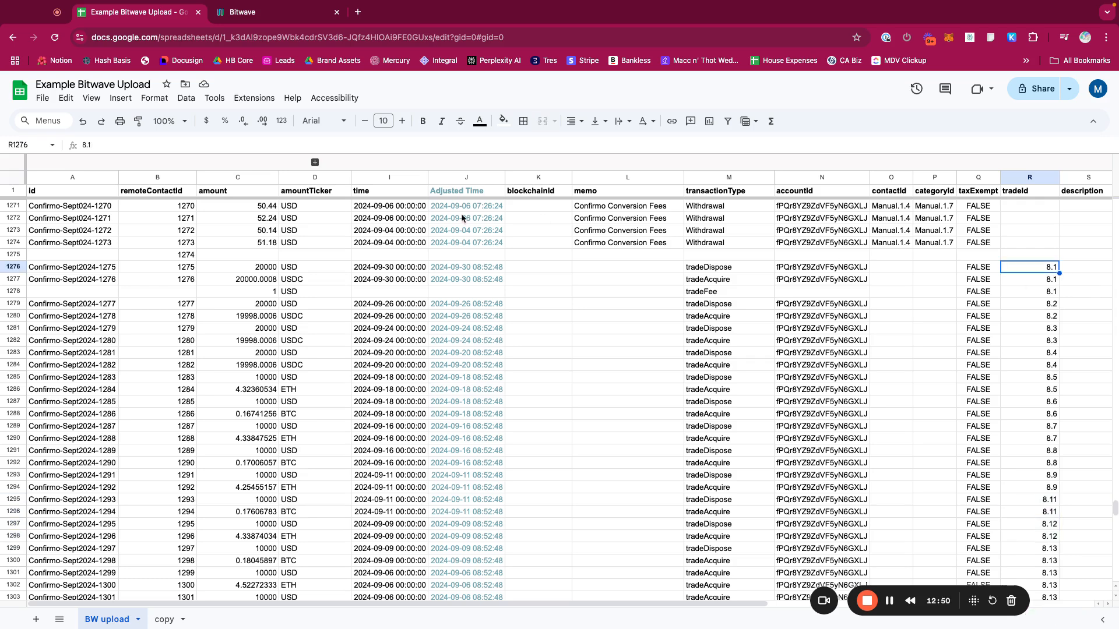
pyautogui.press('Down')
pyautogui.press('Down')
pyautogui.press('Down')
pyautogui.press('Up')
pyautogui.press('Up')
pyautogui.press('Up')
pyautogui.moveTo(1054, 271); pyautogui.dragTo(81, 294)
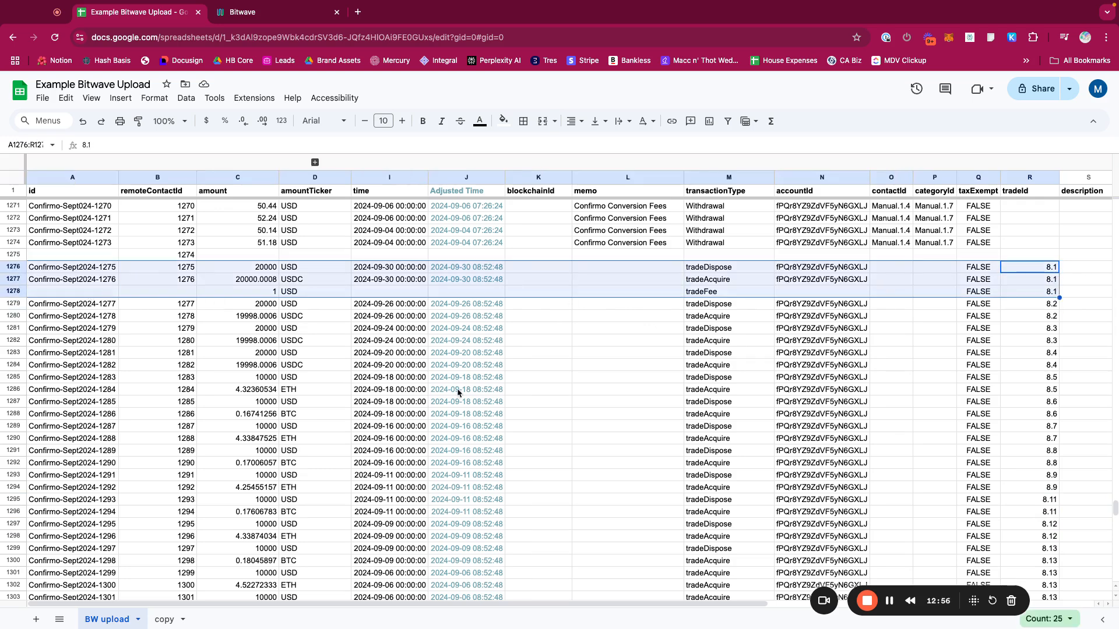
pyautogui.scroll(-9, 453, 388)
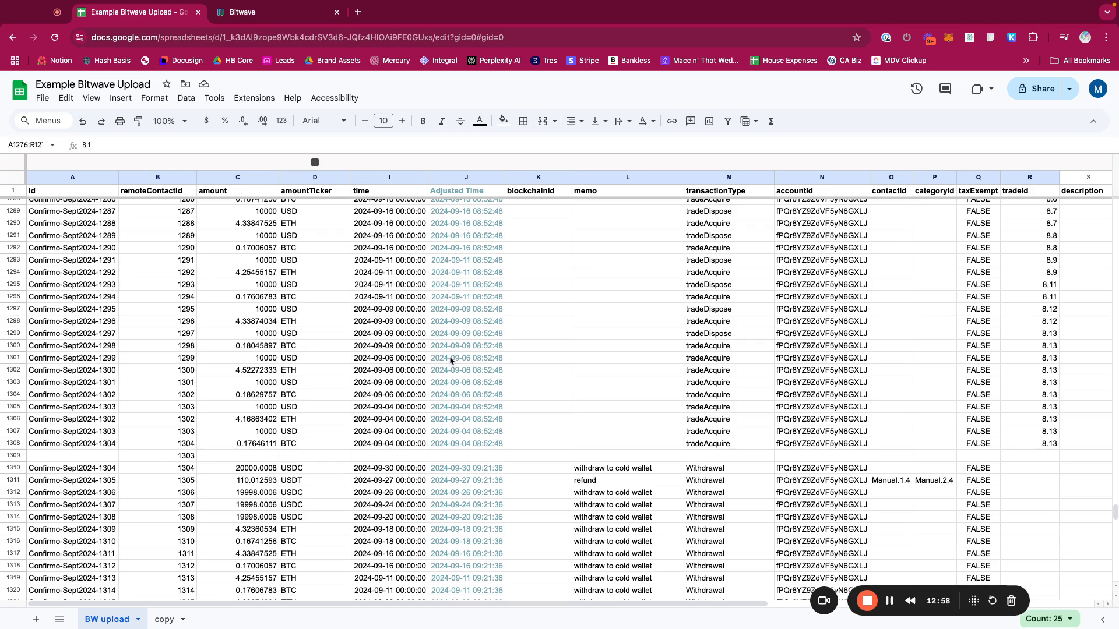
pyautogui.scroll(9, 452, 358)
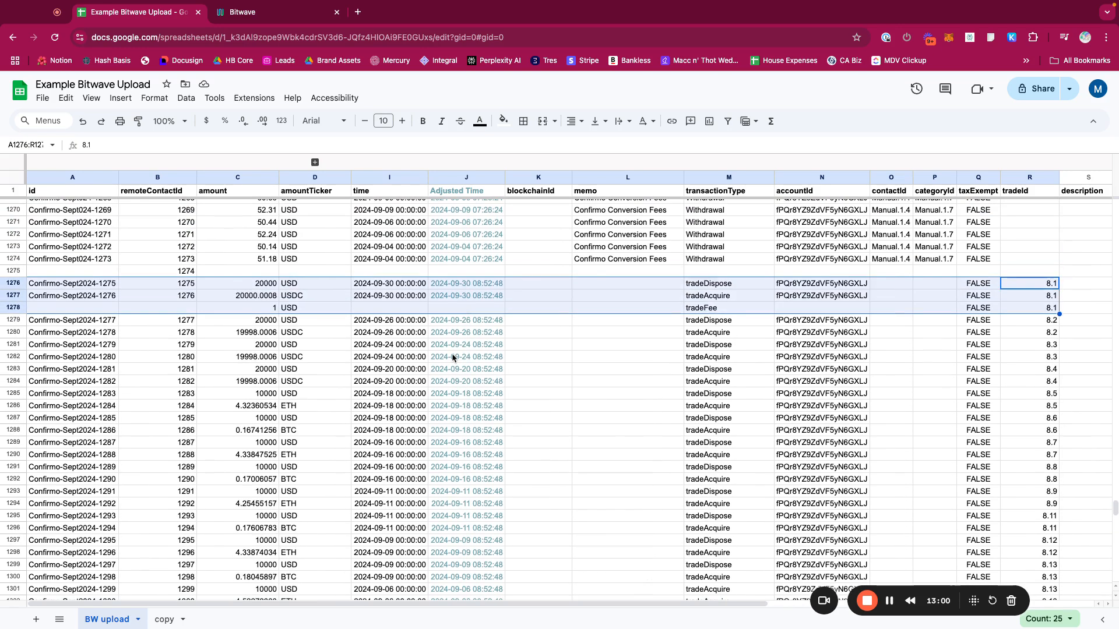
# Examine the description, fromAddress and toAddress columns following tradeId
pyautogui.hscroll(4, 537, 323)
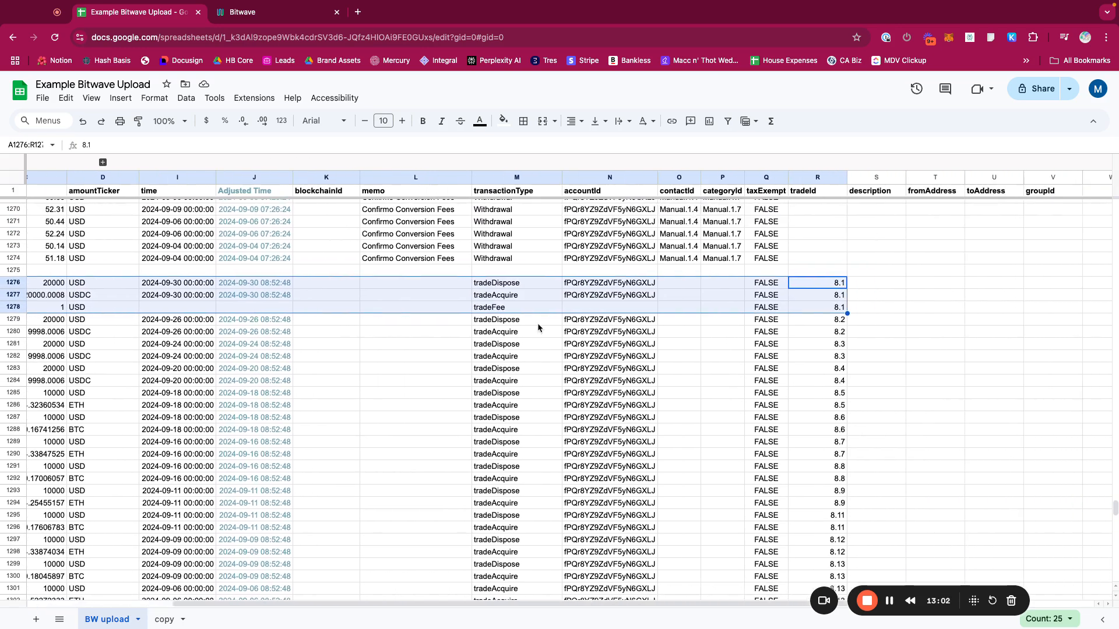
pyautogui.hscroll(6, 861, 347)
pyautogui.moveTo(647, 178); pyautogui.dragTo(797, 212)
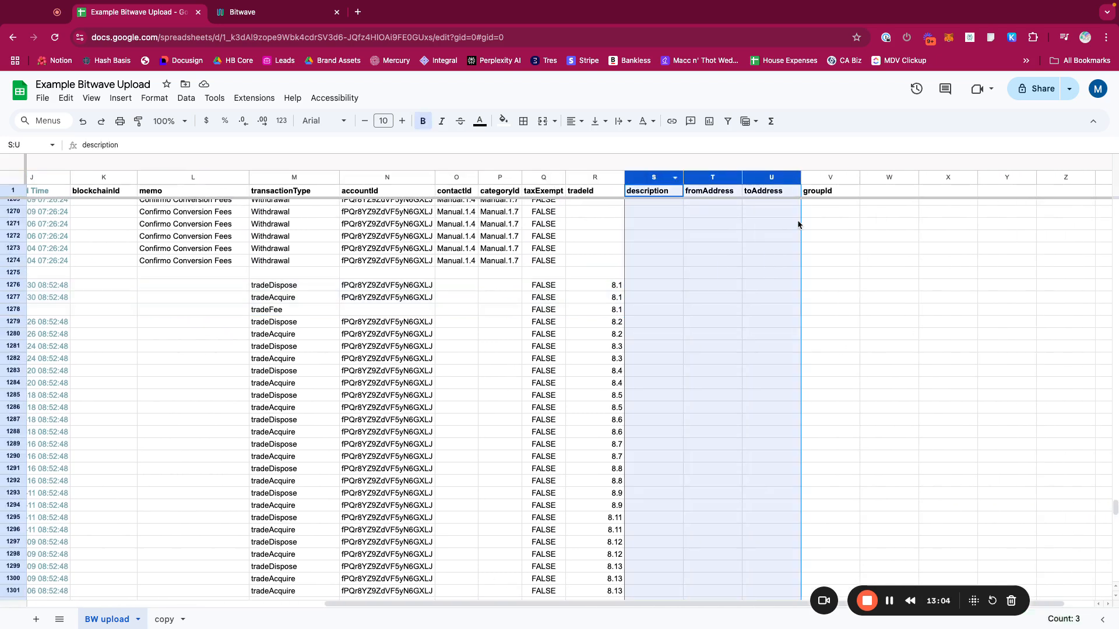
pyautogui.scroll(20, 794, 231)
# Step through the first data row from description back to memo and return to description
pyautogui.click(653, 191)
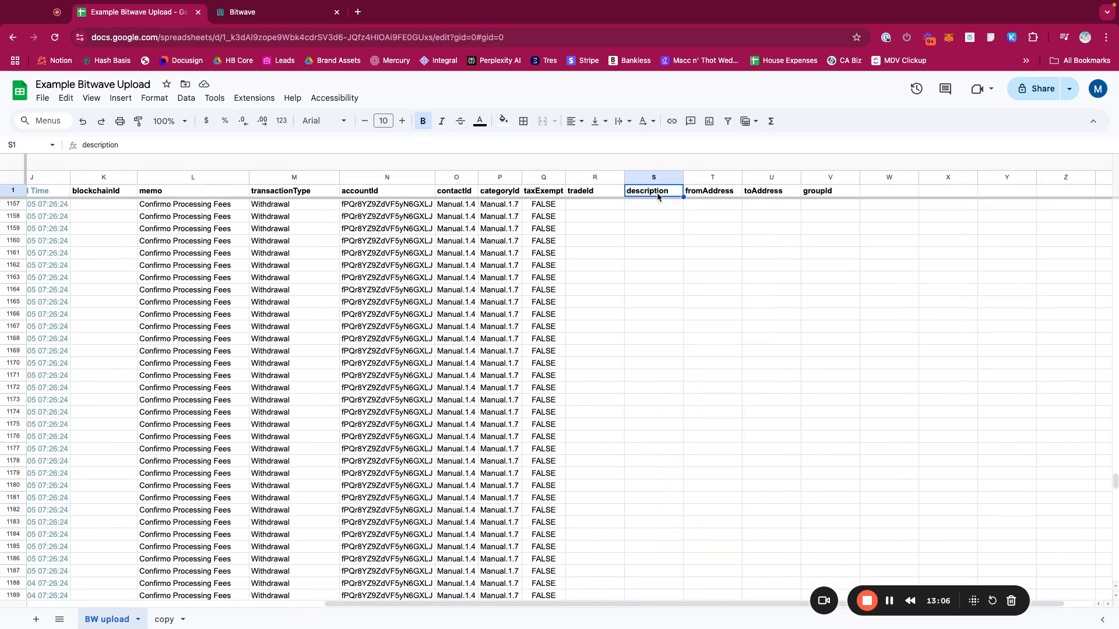
pyautogui.press('Down')
pyautogui.press('Left')
pyautogui.press('Left')
pyautogui.press('Left')
pyautogui.press('Left')
pyautogui.press('Left')
pyautogui.press('Left')
pyautogui.press('Left')
pyautogui.press('Right')
pyautogui.press('Right')
pyautogui.press('Right')
pyautogui.press('Right')
pyautogui.press('Right')
pyautogui.press('Right')
pyautogui.press('Right')
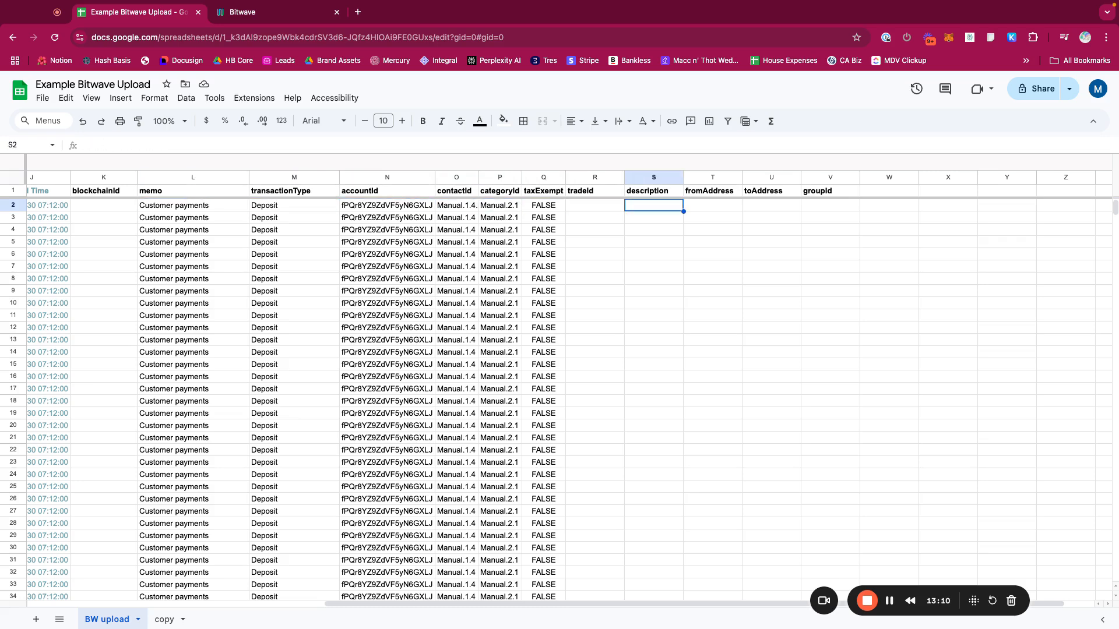
# Examine the fromAddress and toAddress columns together, followed by the groupId column
pyautogui.moveTo(716, 178); pyautogui.dragTo(754, 182)
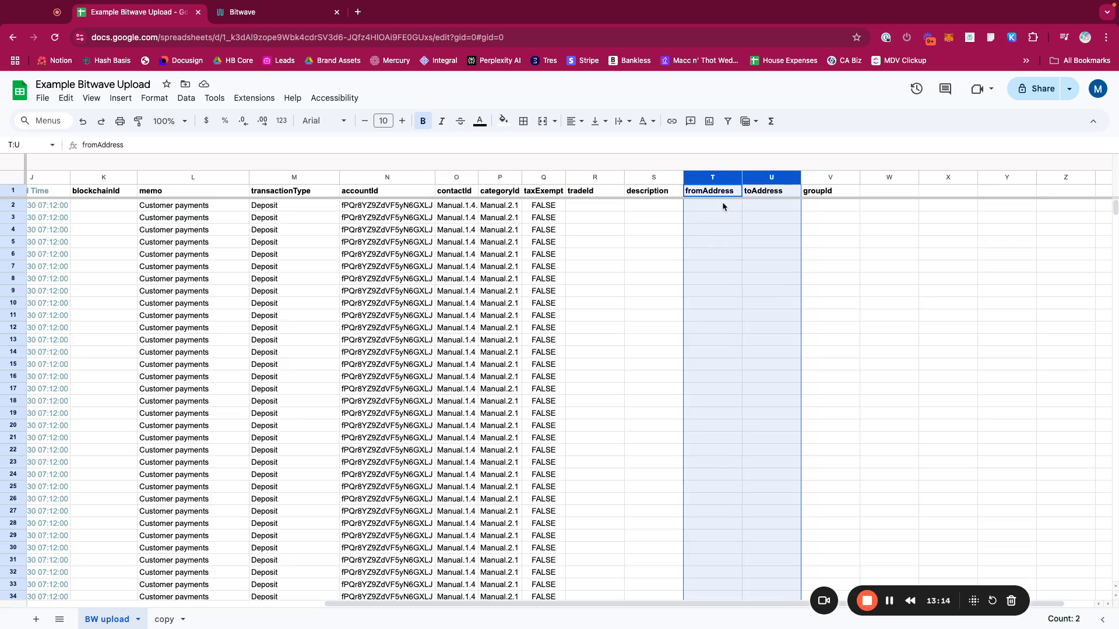
pyautogui.click(637, 208)
pyautogui.moveTo(721, 177); pyautogui.dragTo(753, 179)
pyautogui.click(813, 177)
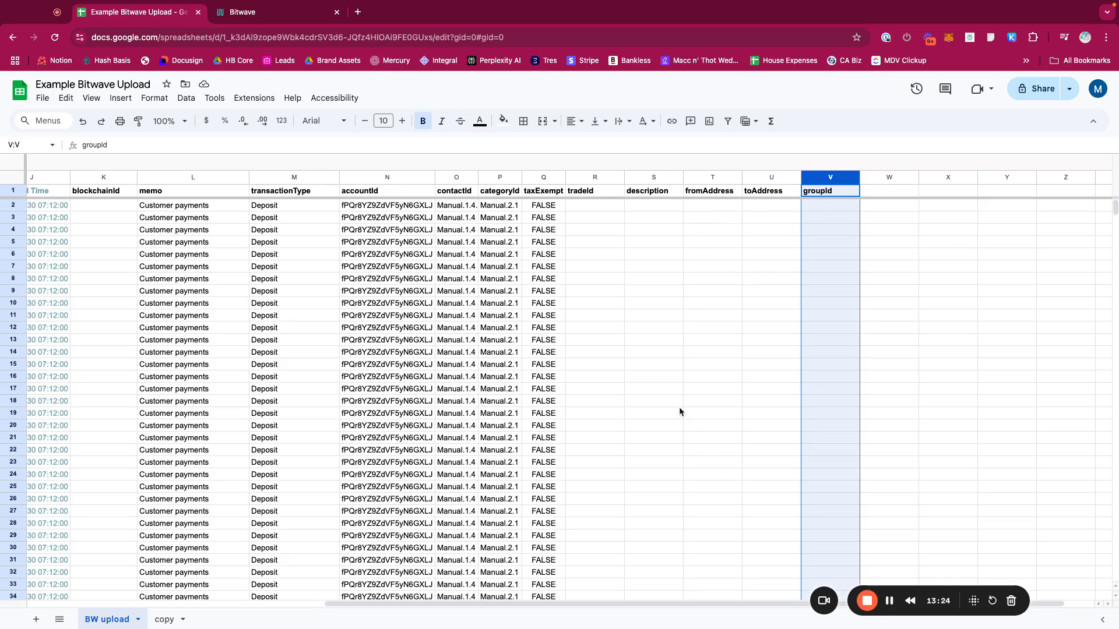
# Return to the first trade and examine the shared tradeId and the individual rows 1276 and 1277
pyautogui.scroll(-20, 747, 360)
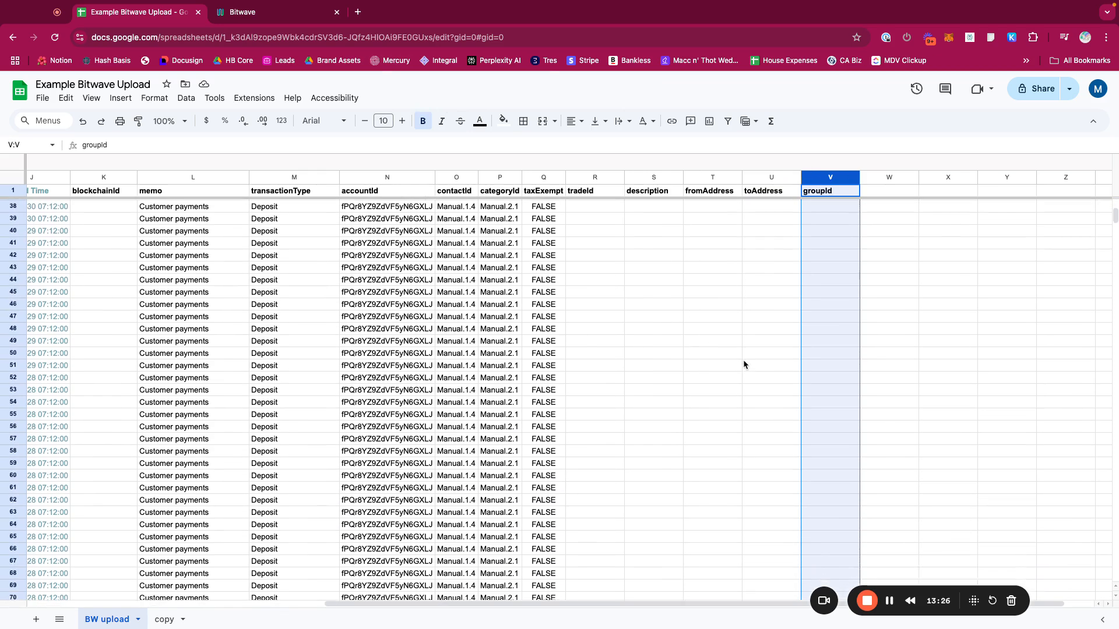
pyautogui.scroll(-20, 732, 370)
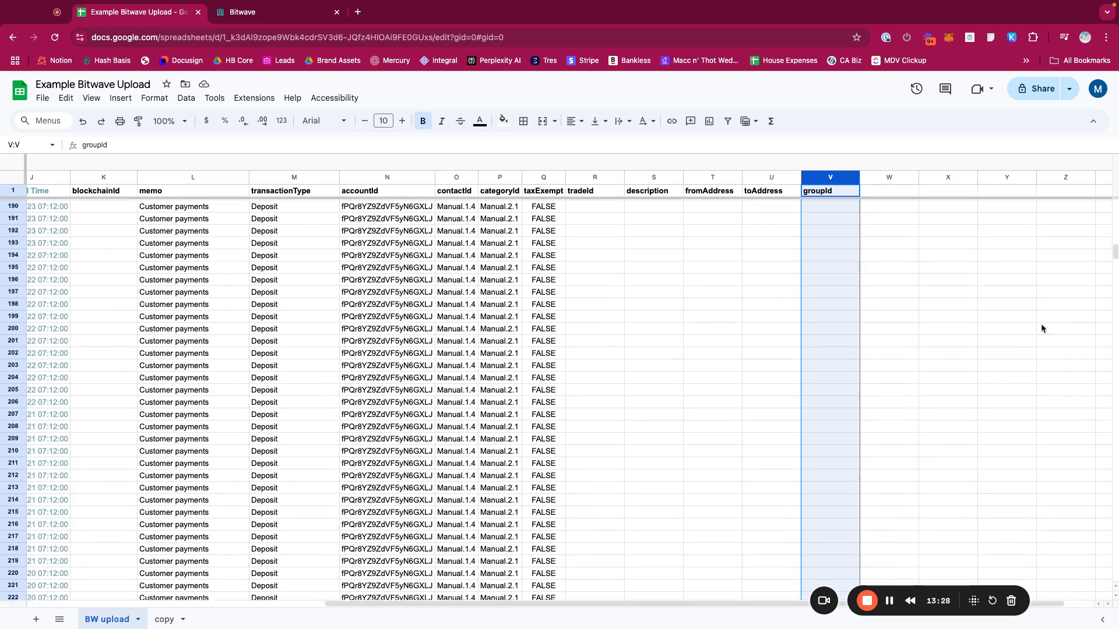
pyautogui.moveTo(1115, 250); pyautogui.dragTo(1109, 380)
pyautogui.moveTo(1102, 467); pyautogui.dragTo(1089, 504)
pyautogui.moveTo(594, 439); pyautogui.dragTo(599, 450)
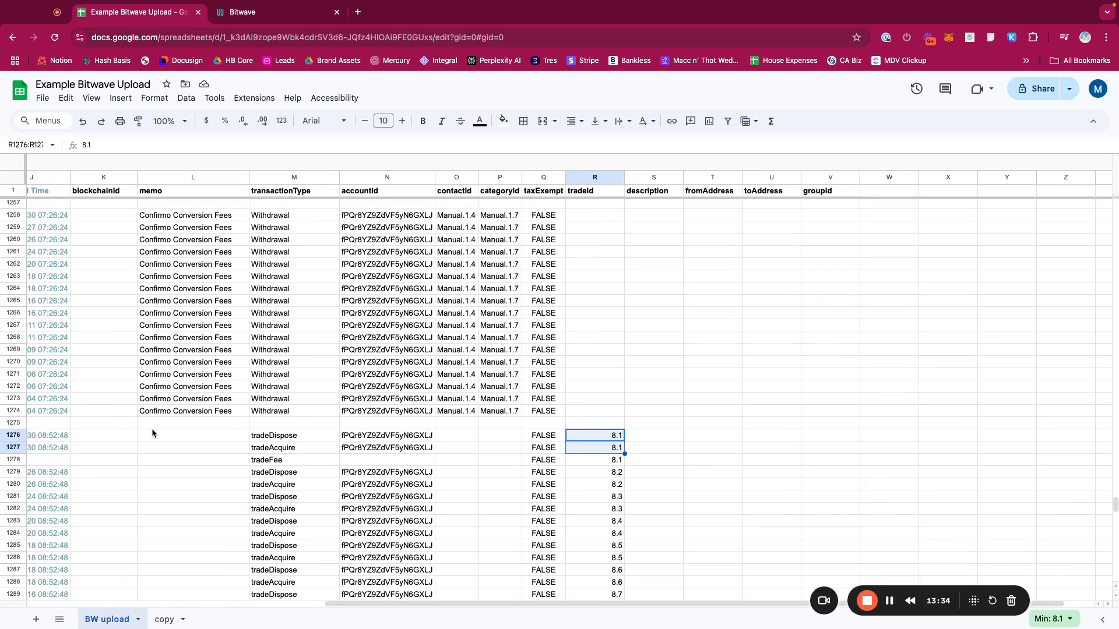
pyautogui.click(18, 437)
pyautogui.click(11, 448)
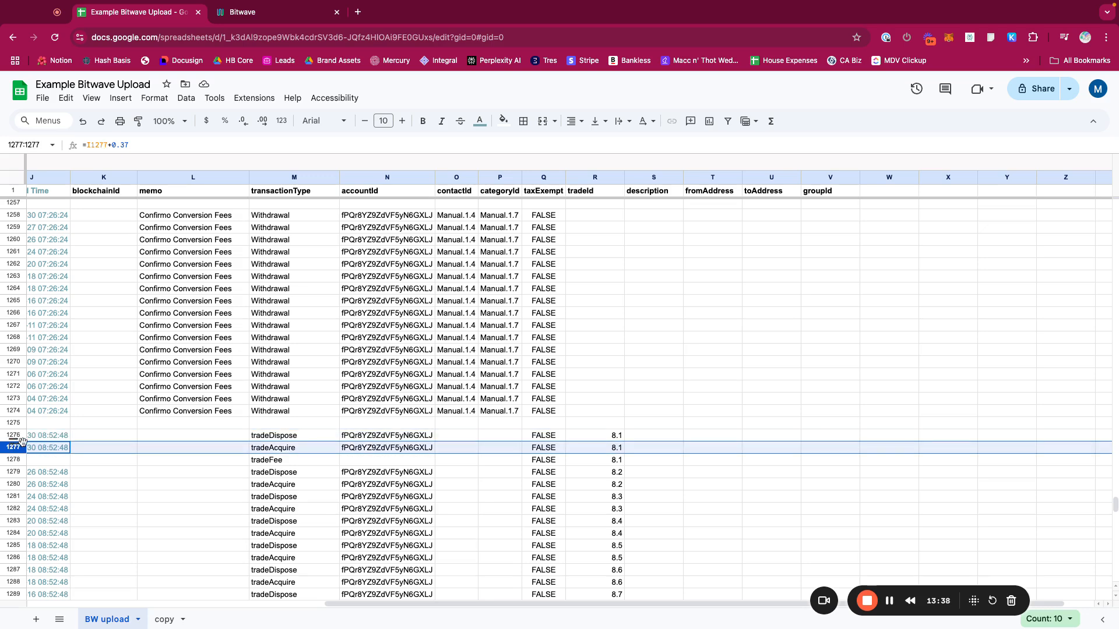
pyautogui.click(836, 229)
pyautogui.moveTo(646, 609); pyautogui.dragTo(229, 585)
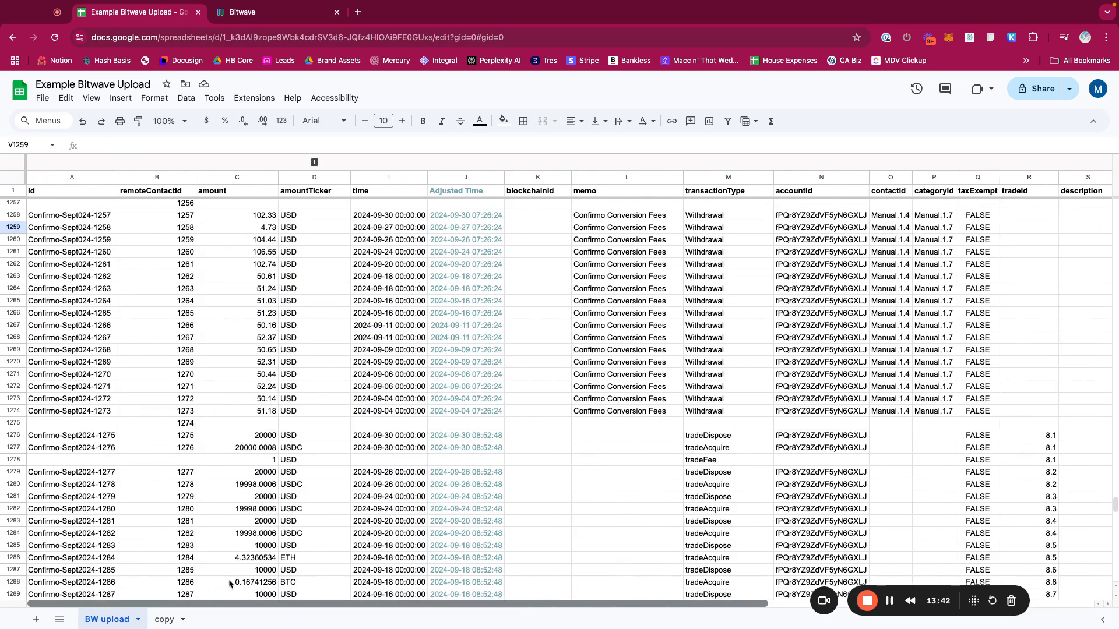
# Switch to the copy sheet and examine its id and remoteContactId columns
pyautogui.scroll(20, 253, 389)
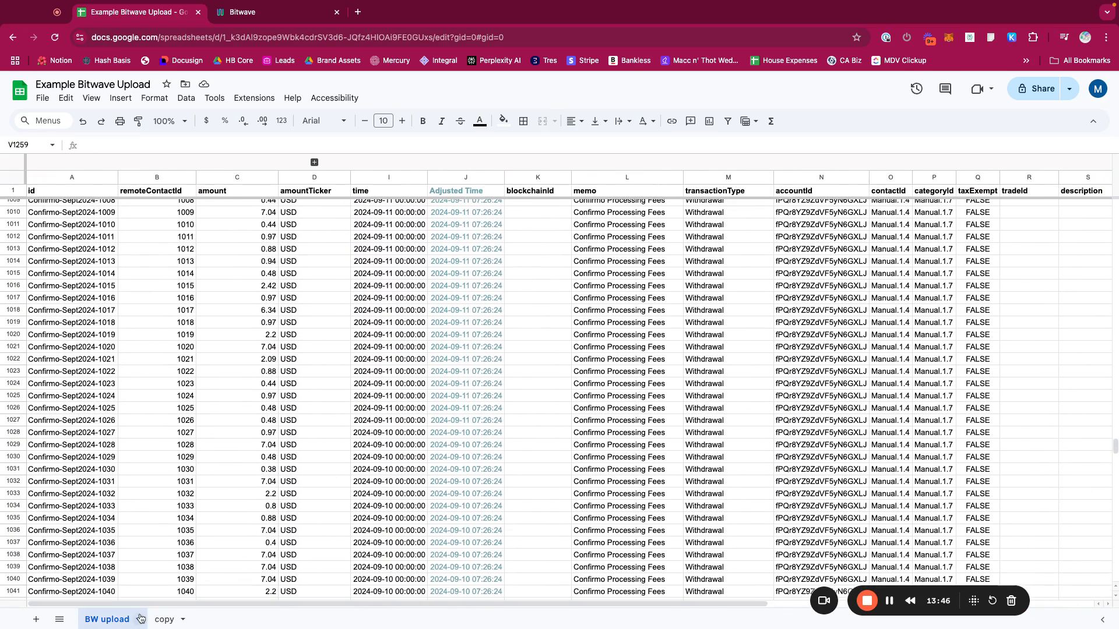
pyautogui.click(164, 620)
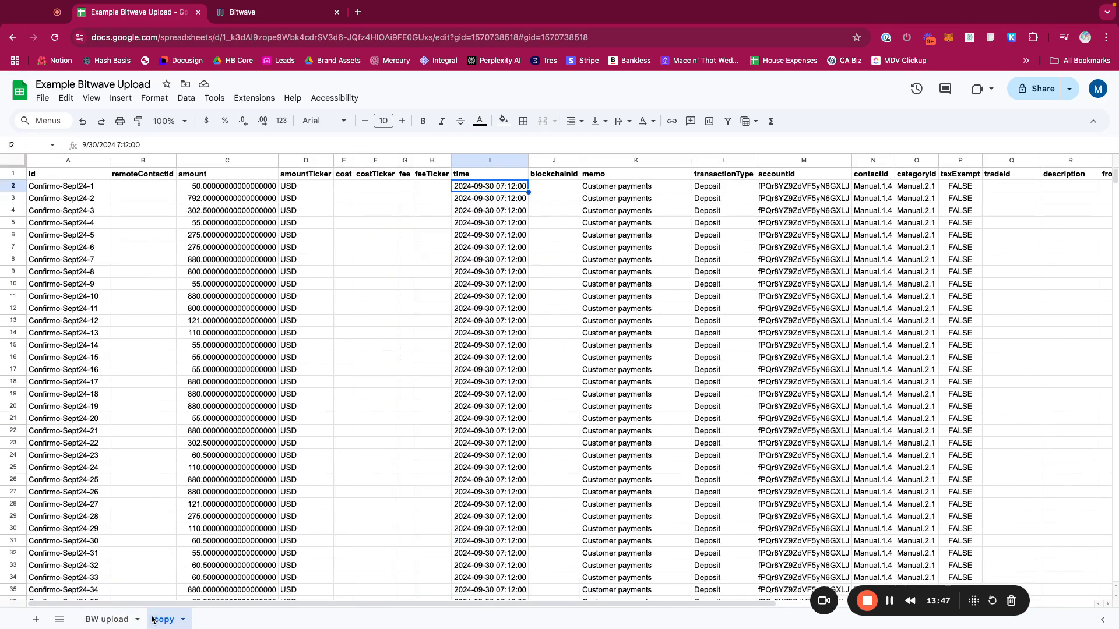
pyautogui.click(145, 187)
pyautogui.click(72, 186)
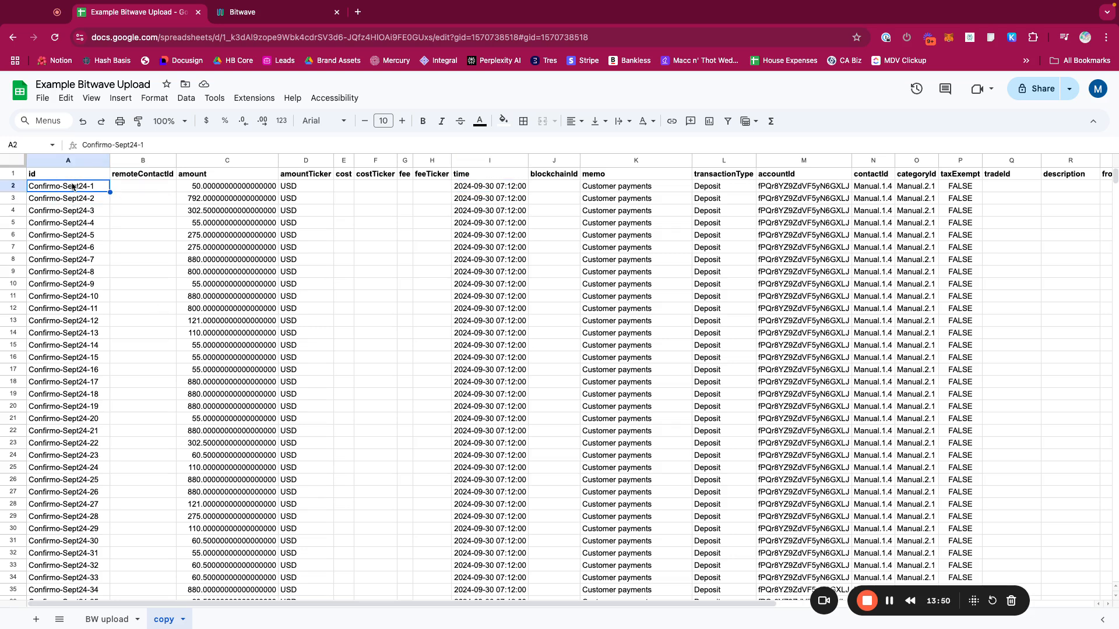
pyautogui.click(91, 161)
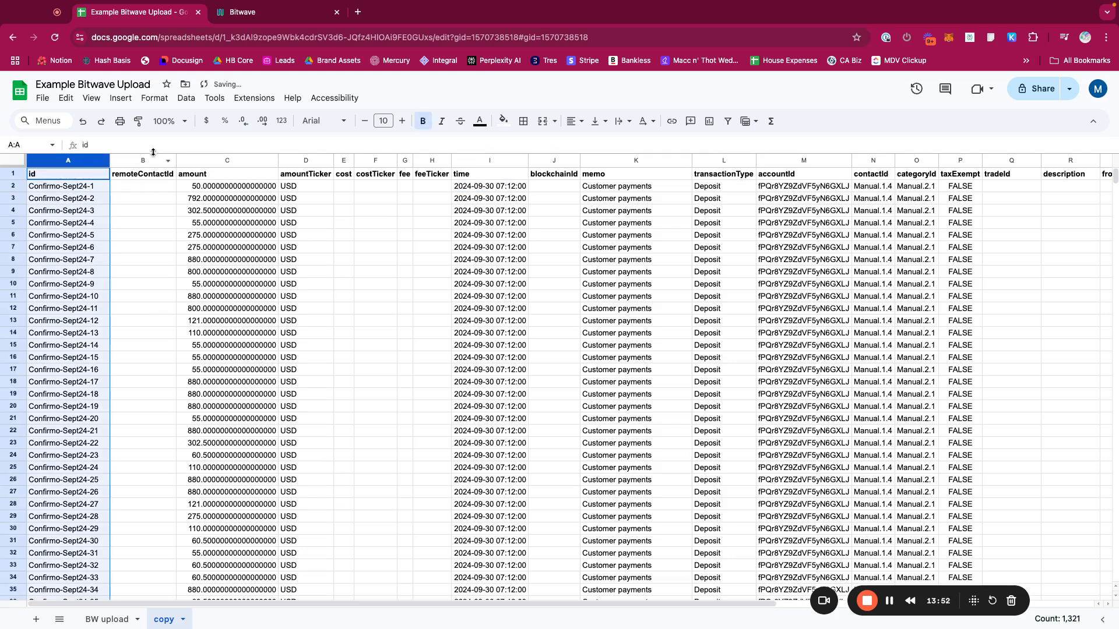
pyautogui.click(143, 161)
pyautogui.click(141, 186)
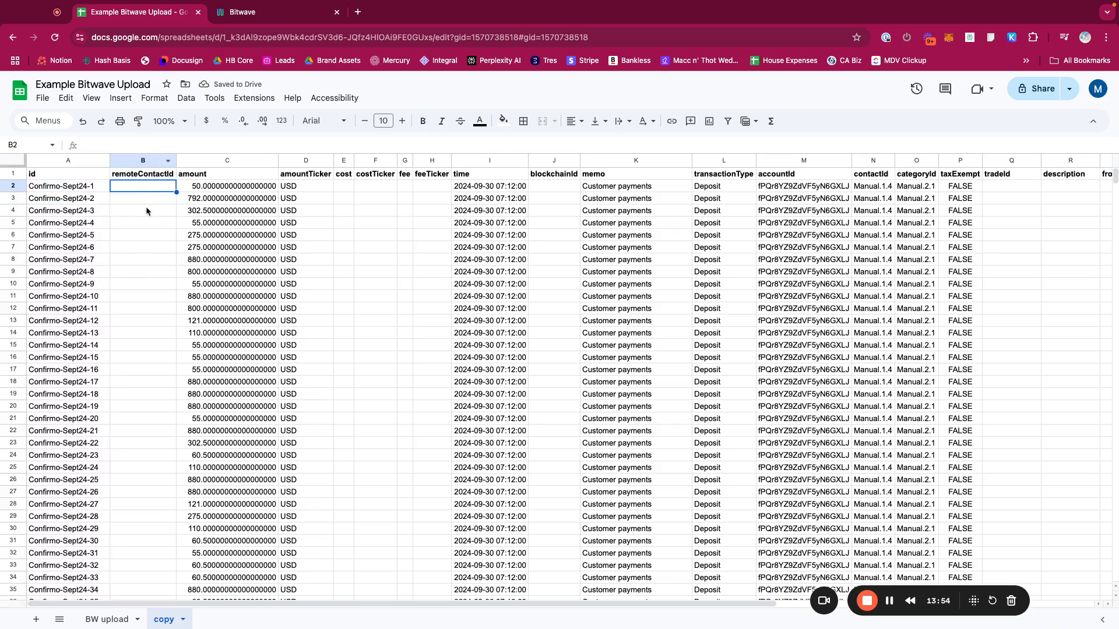
# Set the number format of the copy sheet's amount column to Automatic
pyautogui.click(234, 157)
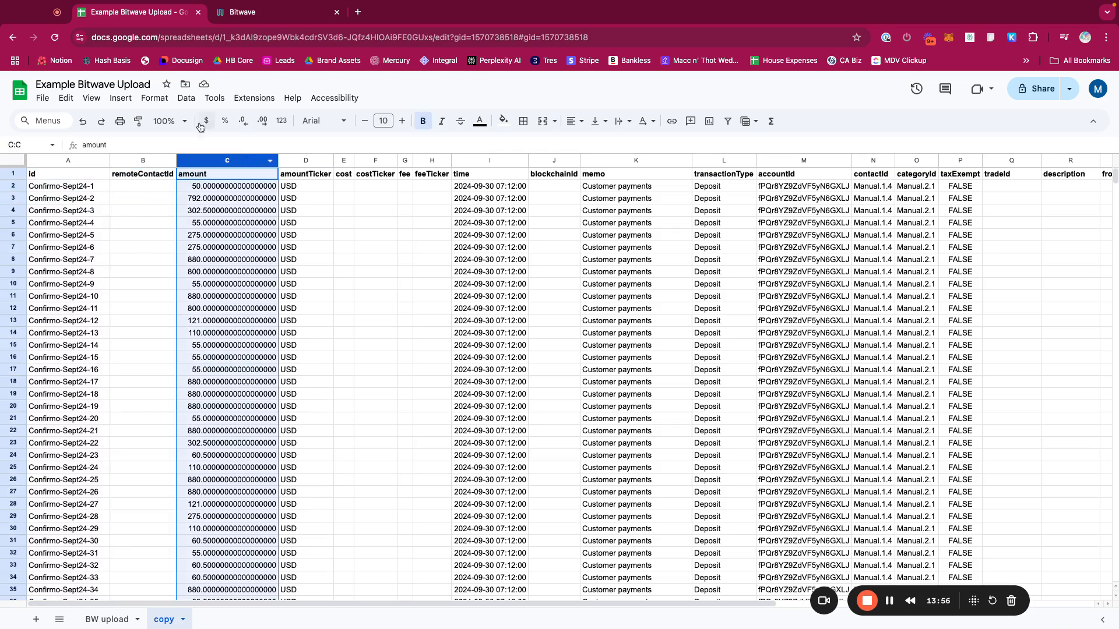
pyautogui.click(154, 97)
pyautogui.moveTo(175, 146)
pyautogui.click(381, 150)
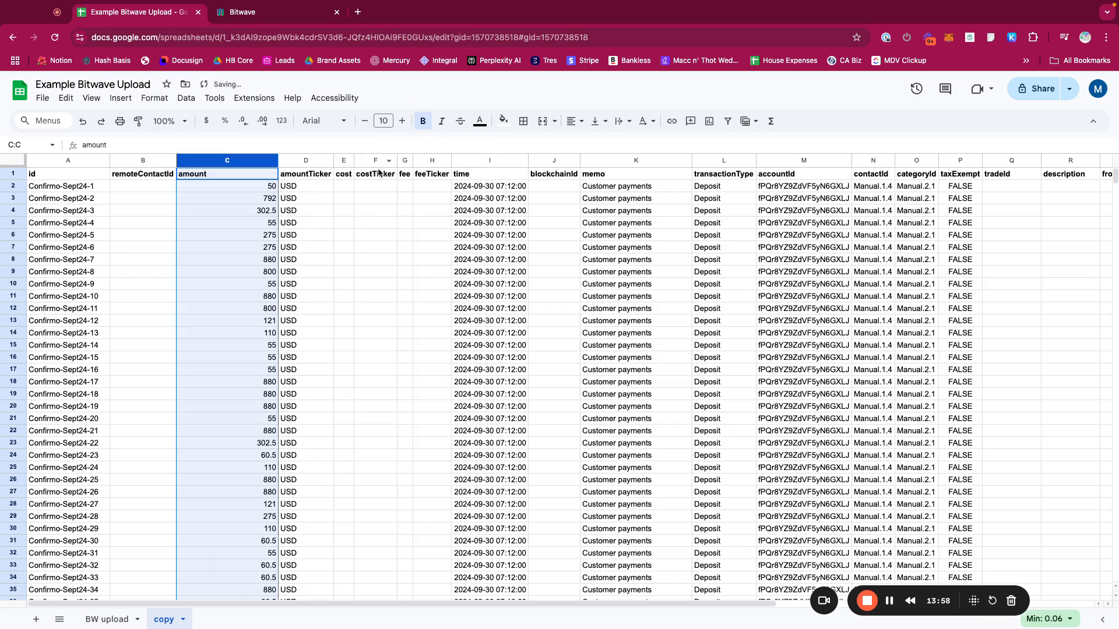
# Compare the copy sheet's time column with the BW upload sheet's Adjusted Time column, and check the first accountId on the copy sheet
pyautogui.click(501, 186)
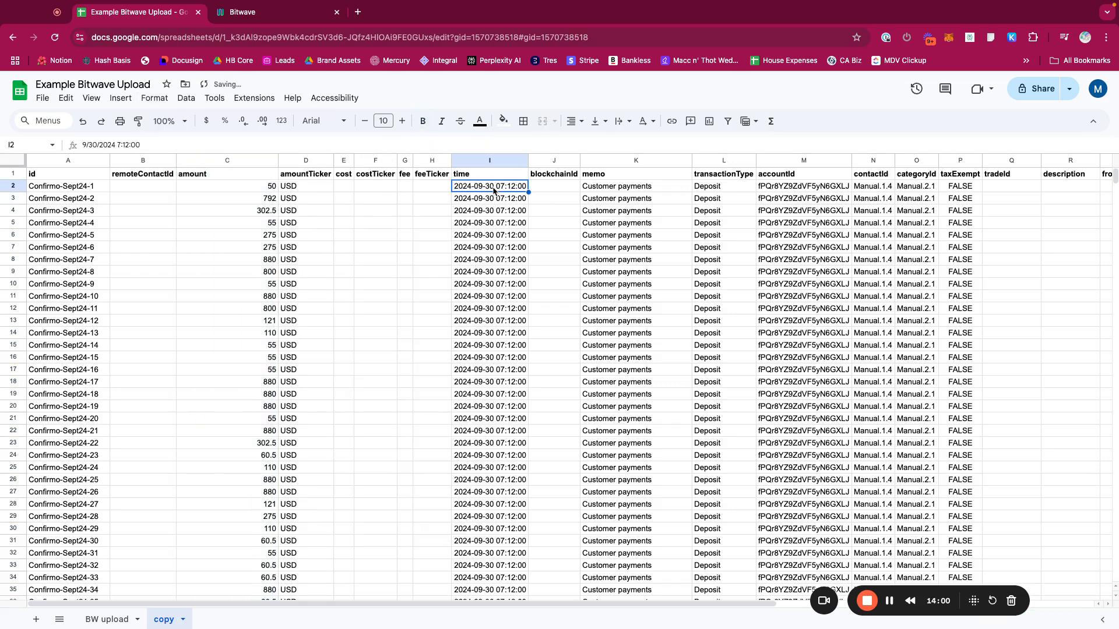
pyautogui.click(107, 619)
pyautogui.click(472, 177)
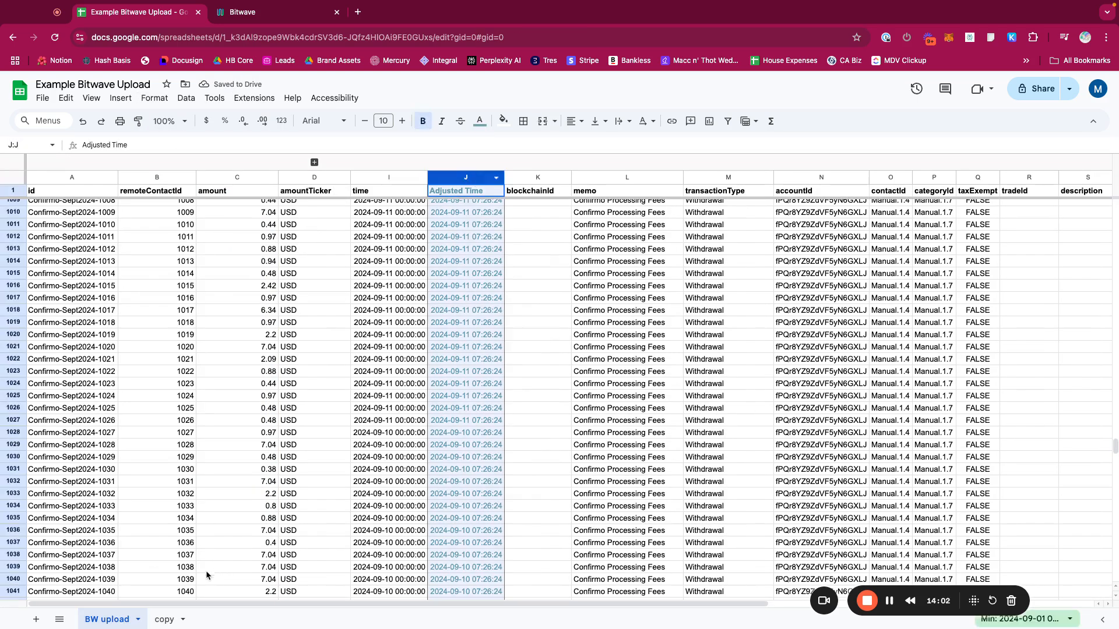
pyautogui.click(164, 619)
pyautogui.click(484, 175)
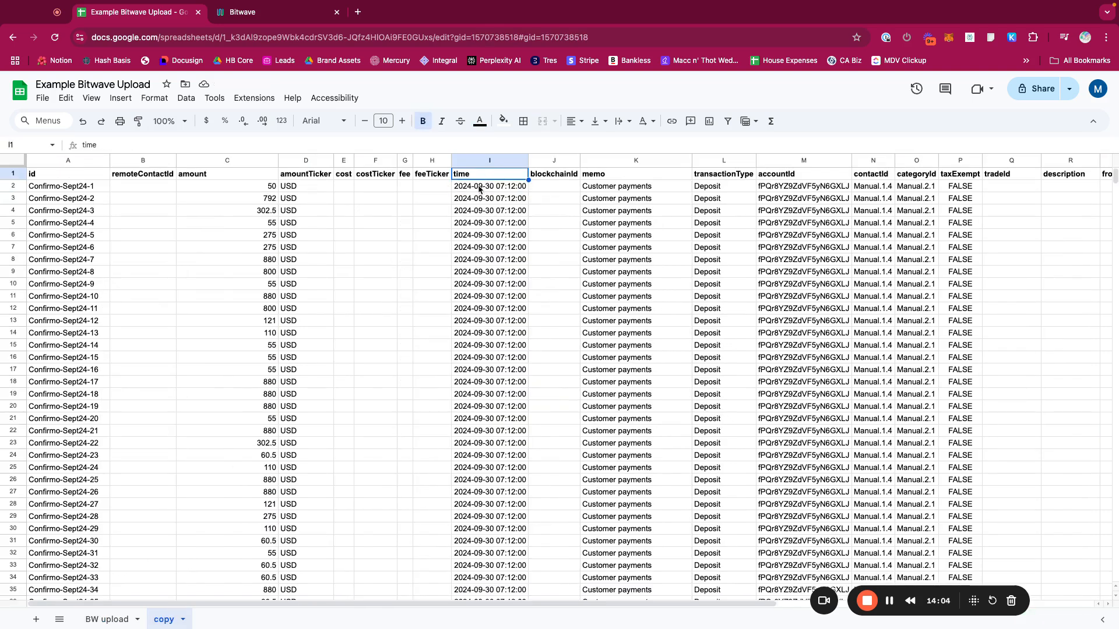
pyautogui.click(482, 190)
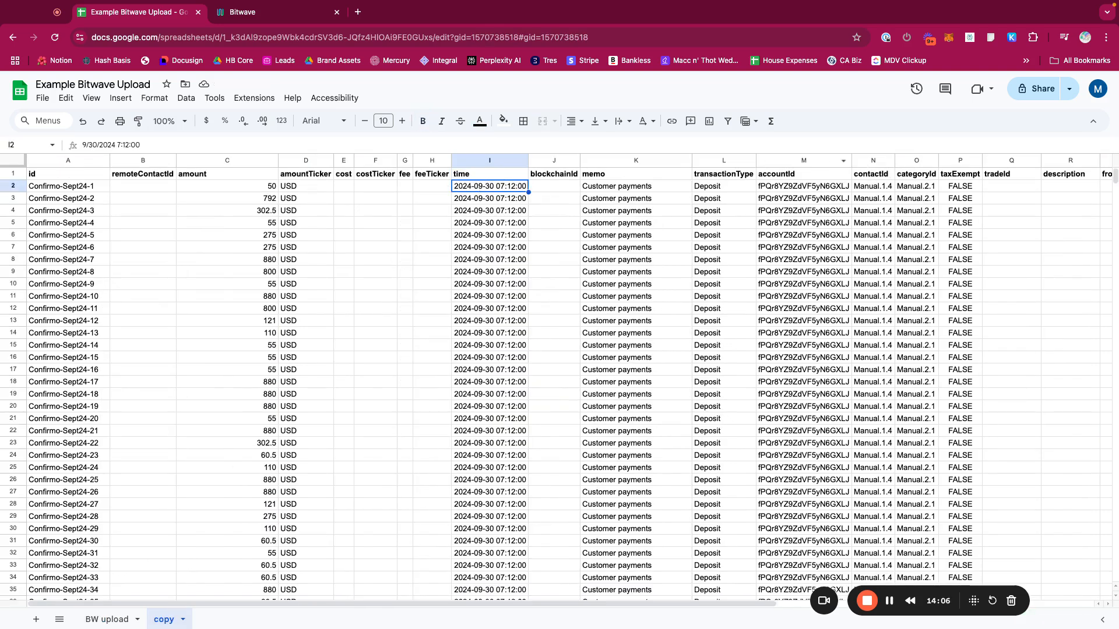
pyautogui.click(776, 187)
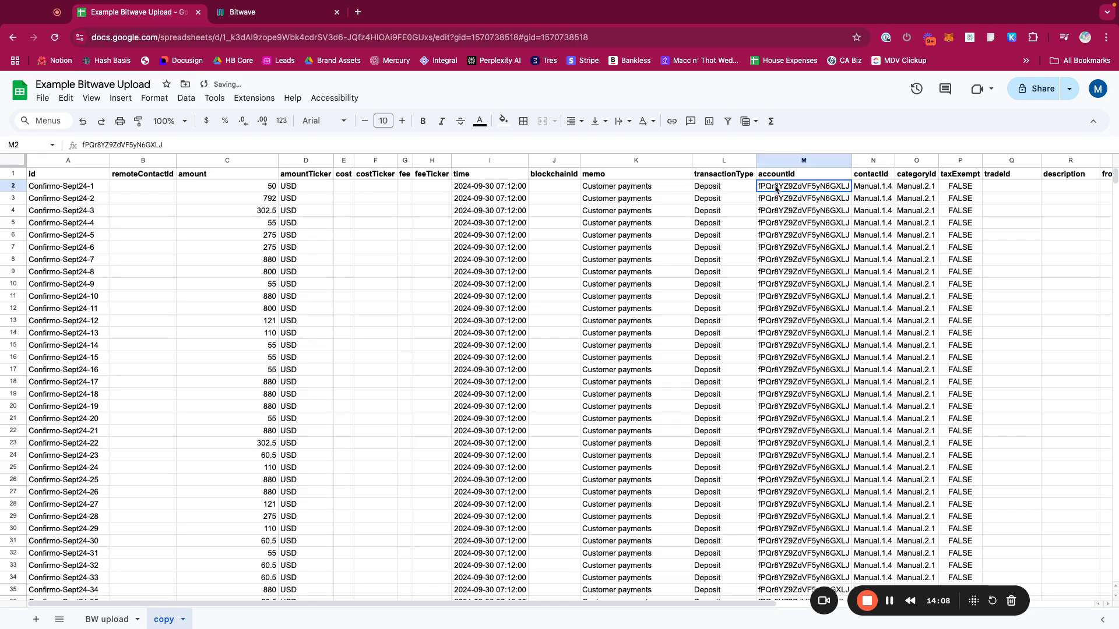
# Show the download format options available for the copy sheet, including Comma Separated Values (.csv)
pyautogui.moveTo(621, 603); pyautogui.dragTo(420, 563)
pyautogui.click(43, 98)
pyautogui.moveTo(203, 241)
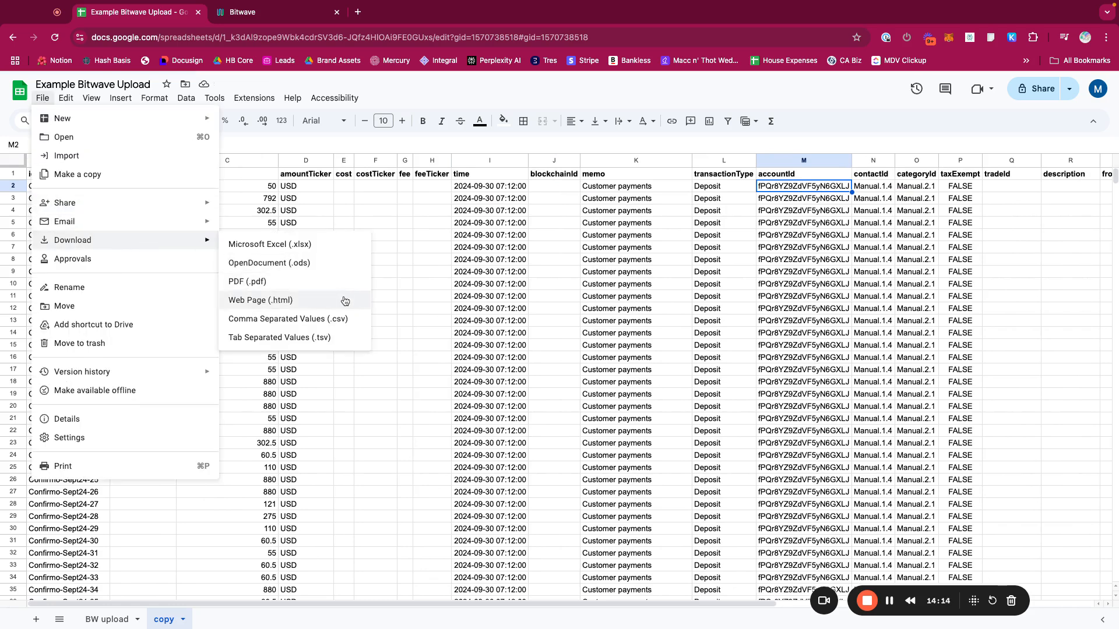
# Switch to Bitwave to open the Transactions section, and return to the spreadsheet's BW upload sheet
pyautogui.click(285, 13)
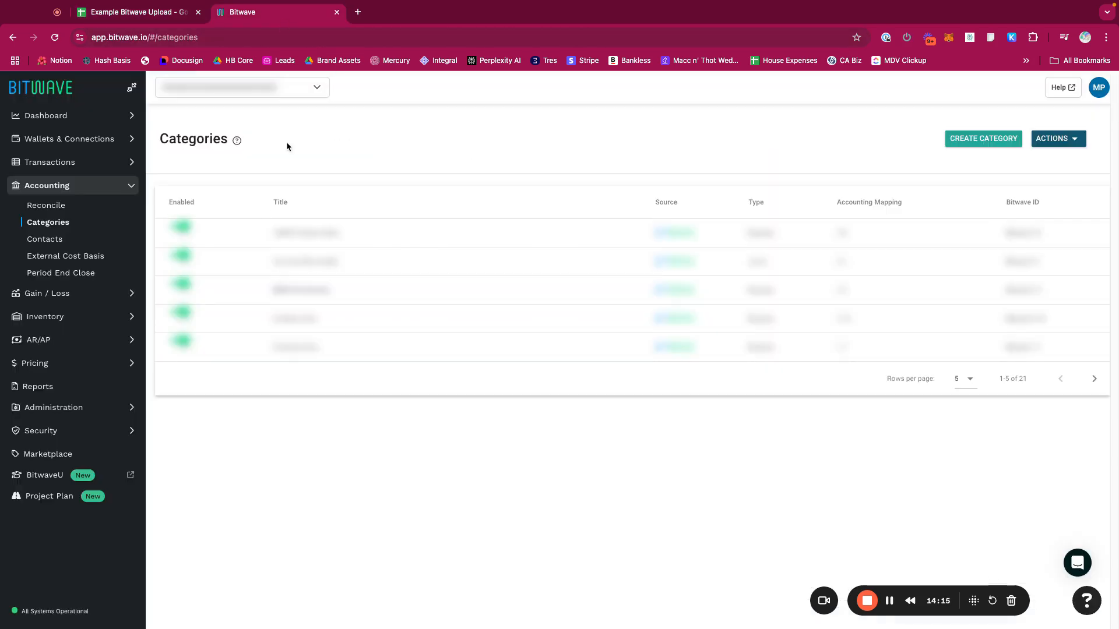
pyautogui.click(73, 168)
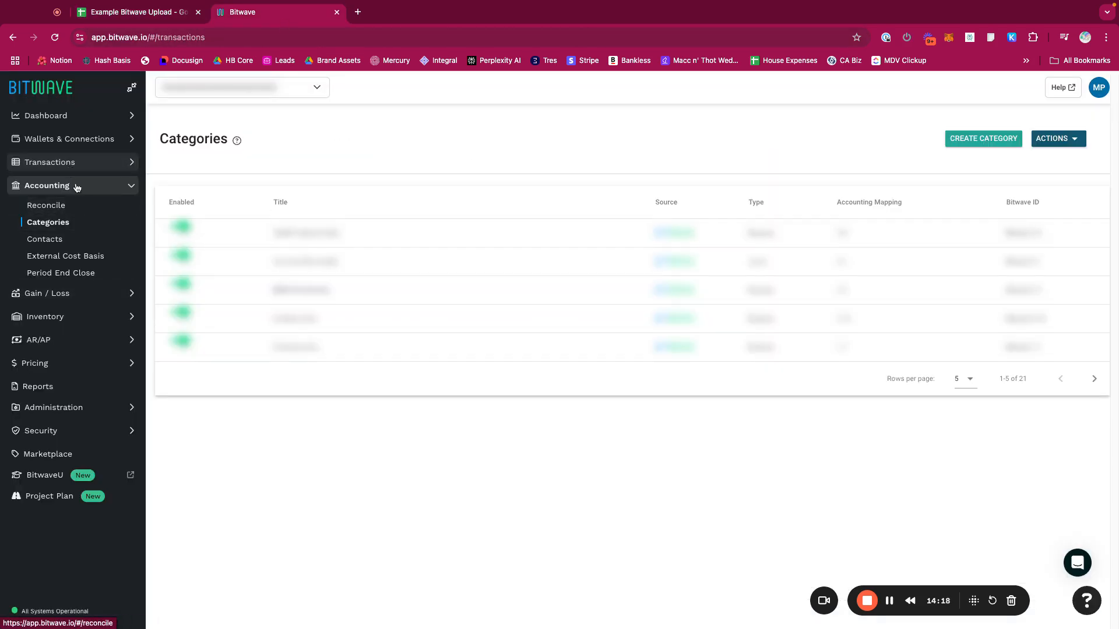
pyautogui.click(132, 18)
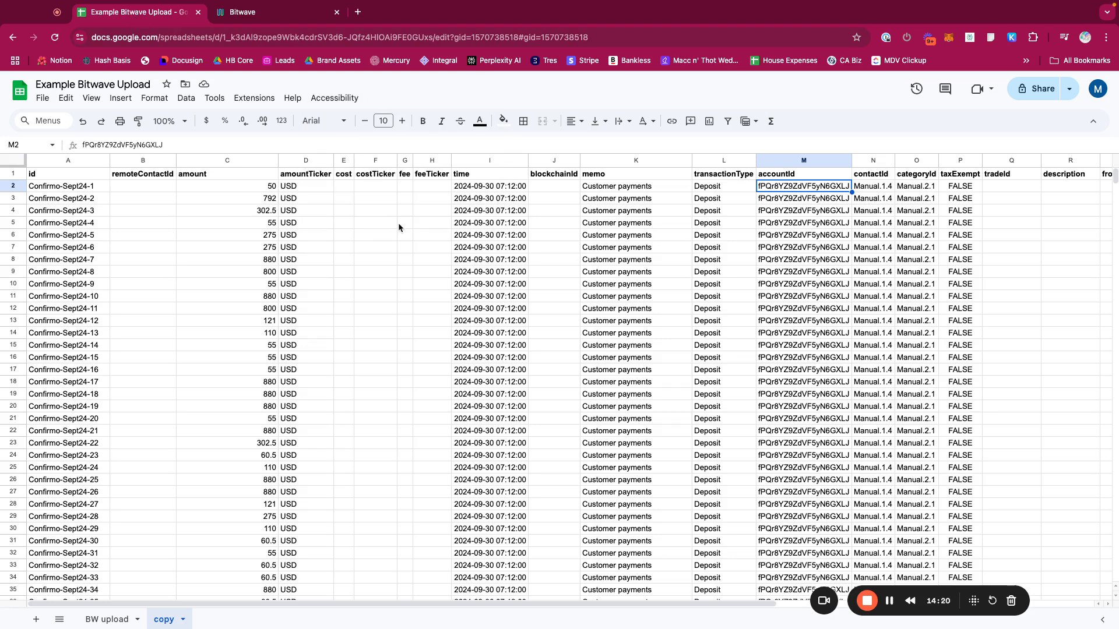
pyautogui.click(124, 619)
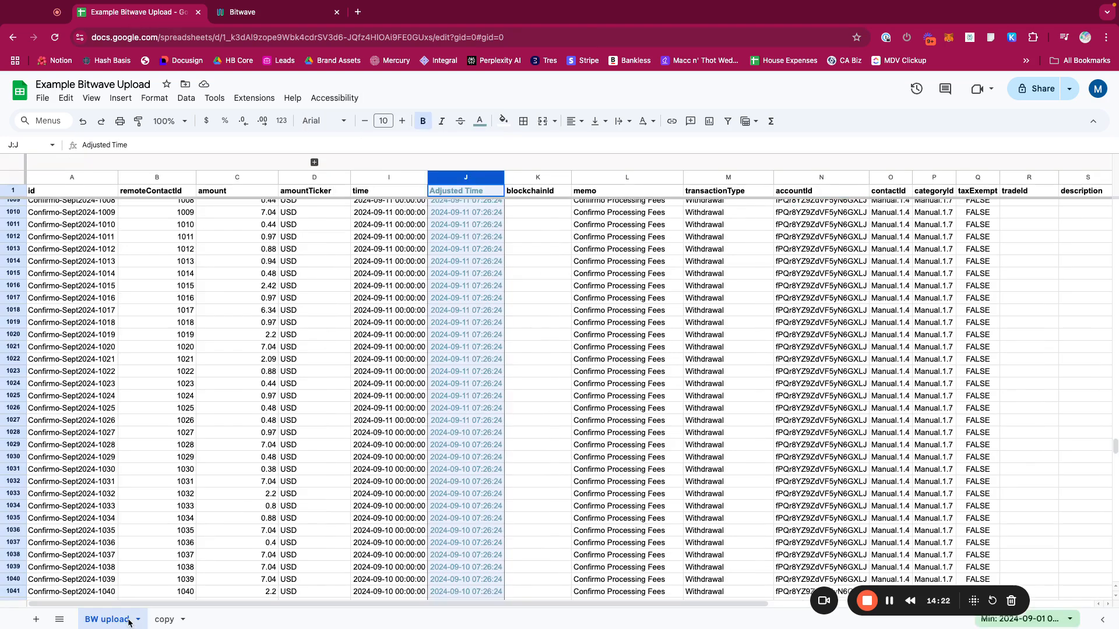